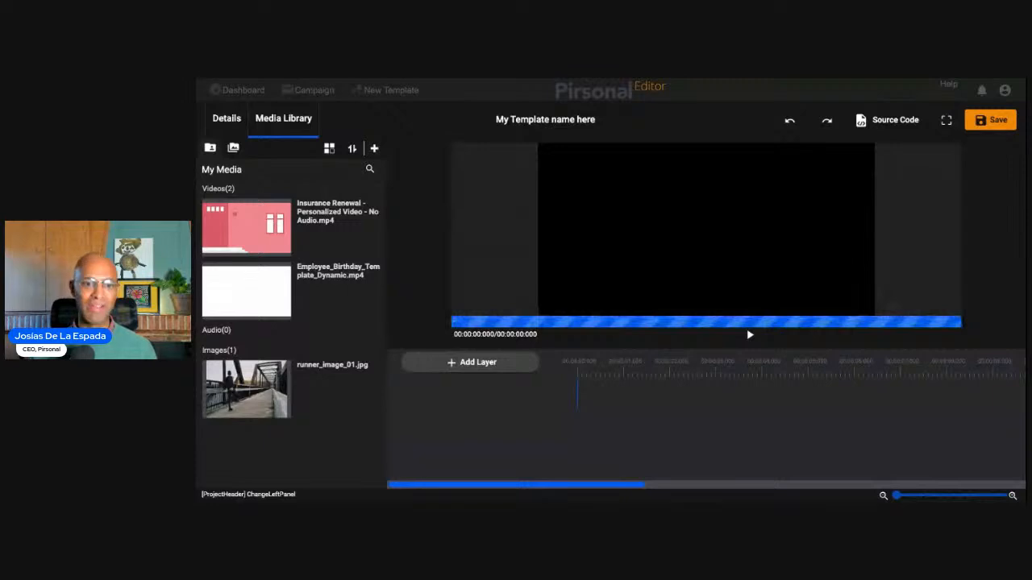
pyautogui.click(461, 363)
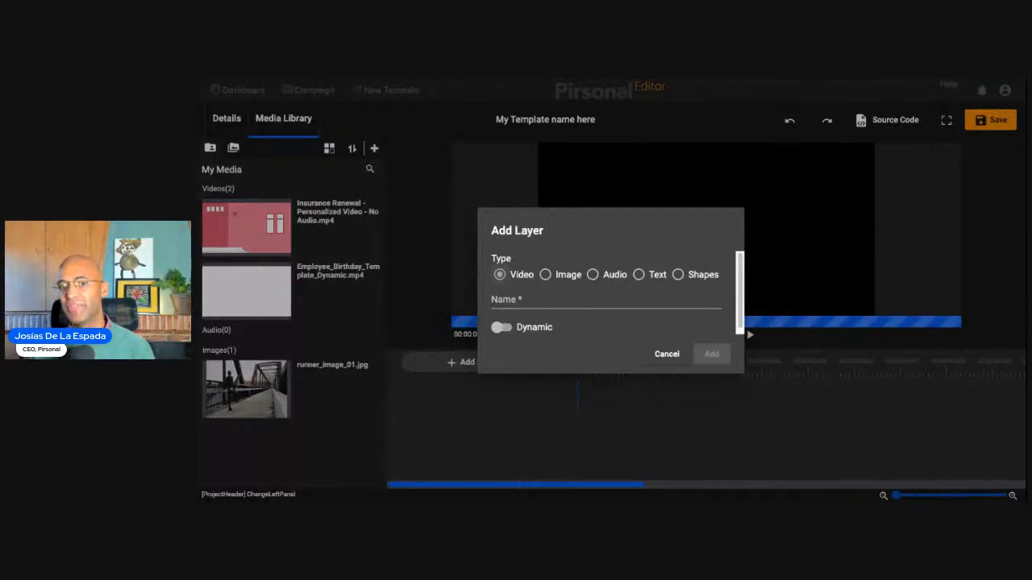
pyautogui.click(578, 278)
pyautogui.click(654, 276)
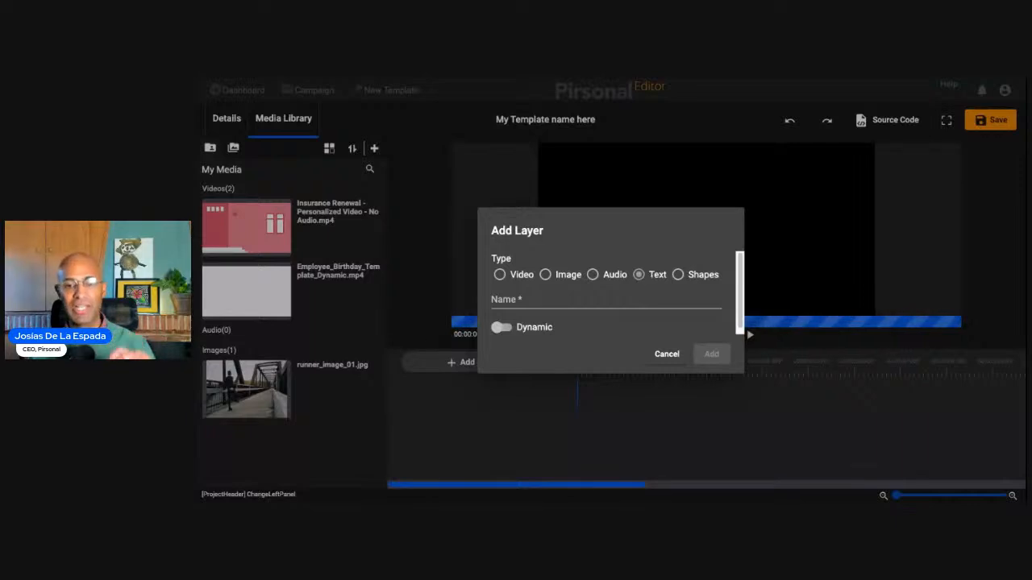
pyautogui.click(545, 275)
pyautogui.click(664, 362)
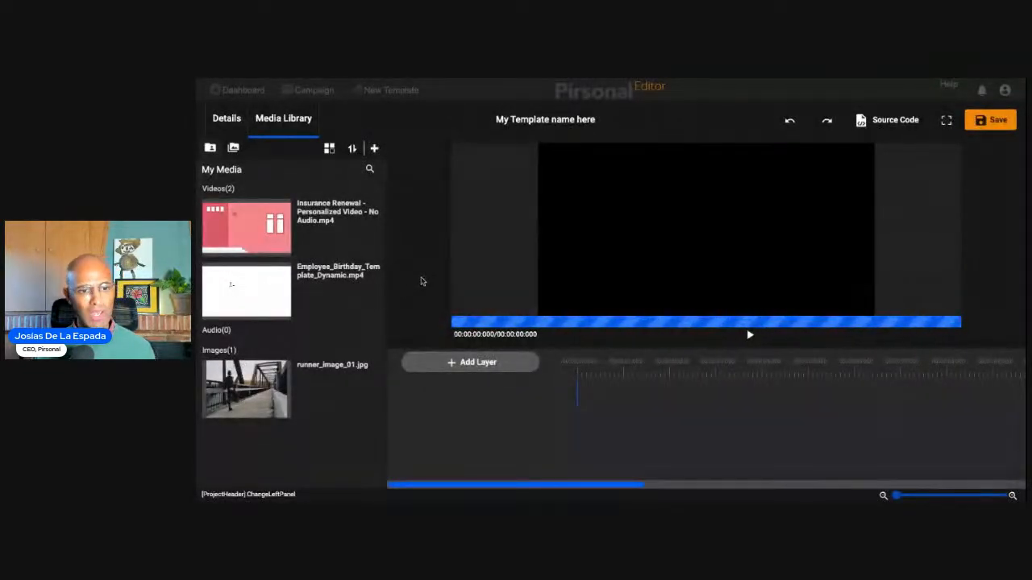
# - Start a new video layer and name it user_generated_content
pyautogui.click(474, 364)
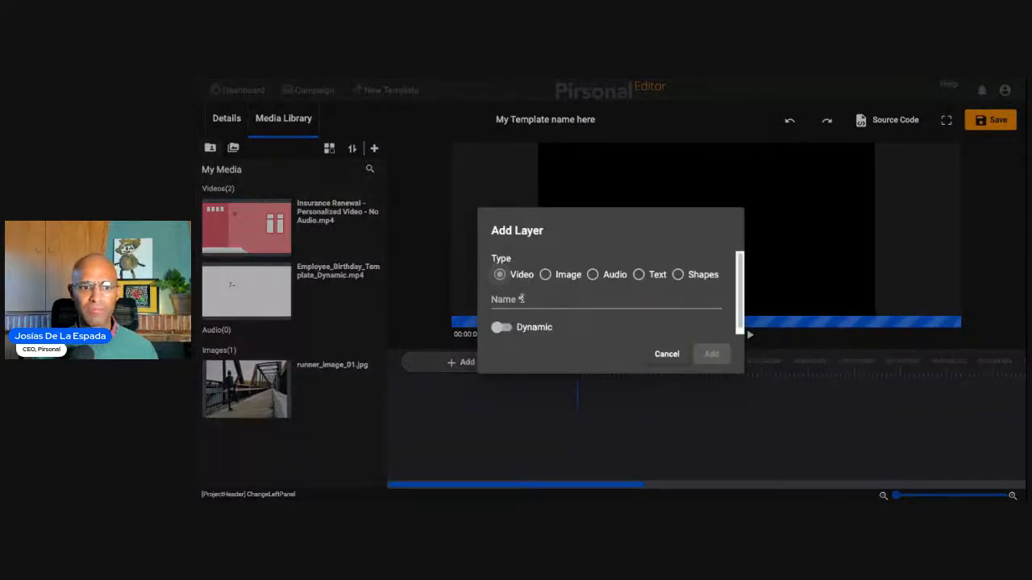
pyautogui.click(520, 298)
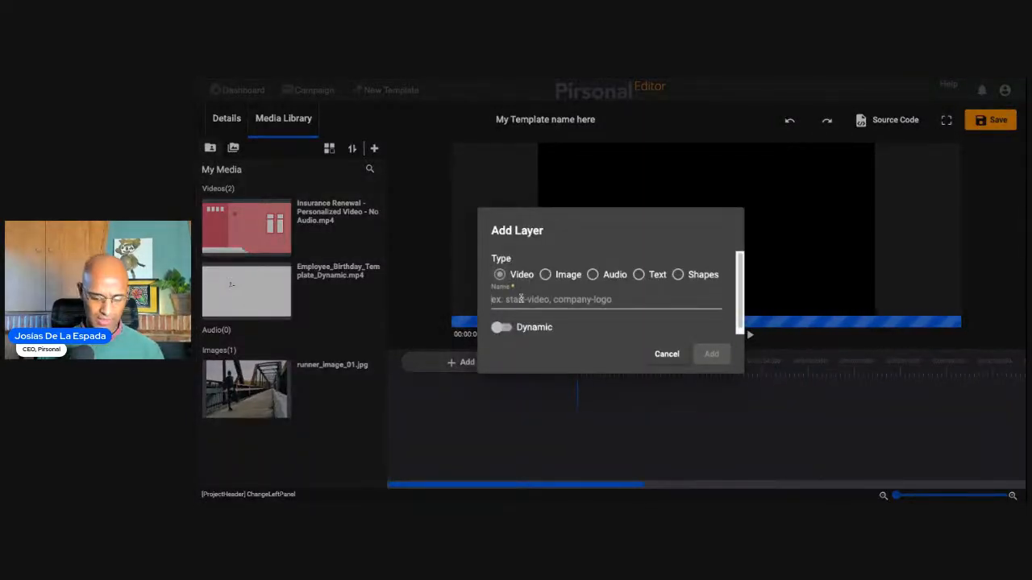
pyautogui.write('video')
pyautogui.hotkey('ctrl', 'a')
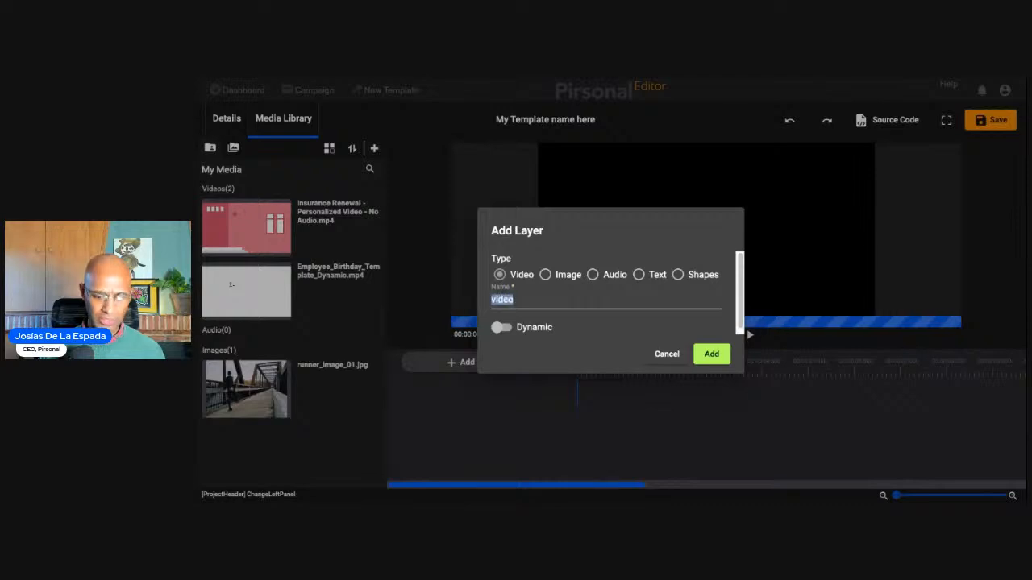
pyautogui.write('user_gner')
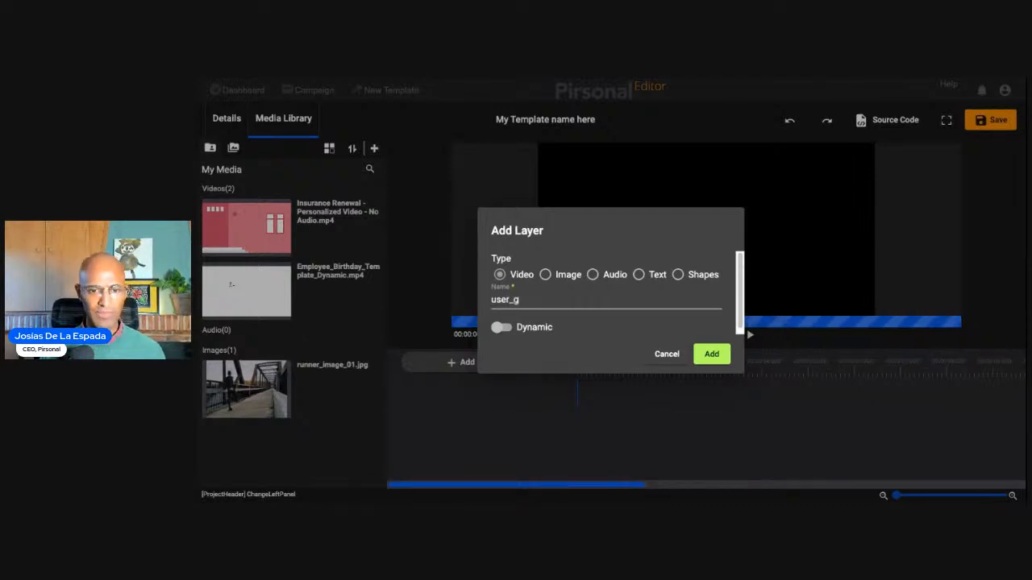
pyautogui.press('BackSpace')
pyautogui.press('BackSpace')
pyautogui.press('BackSpace')
pyautogui.write('enerated_content')
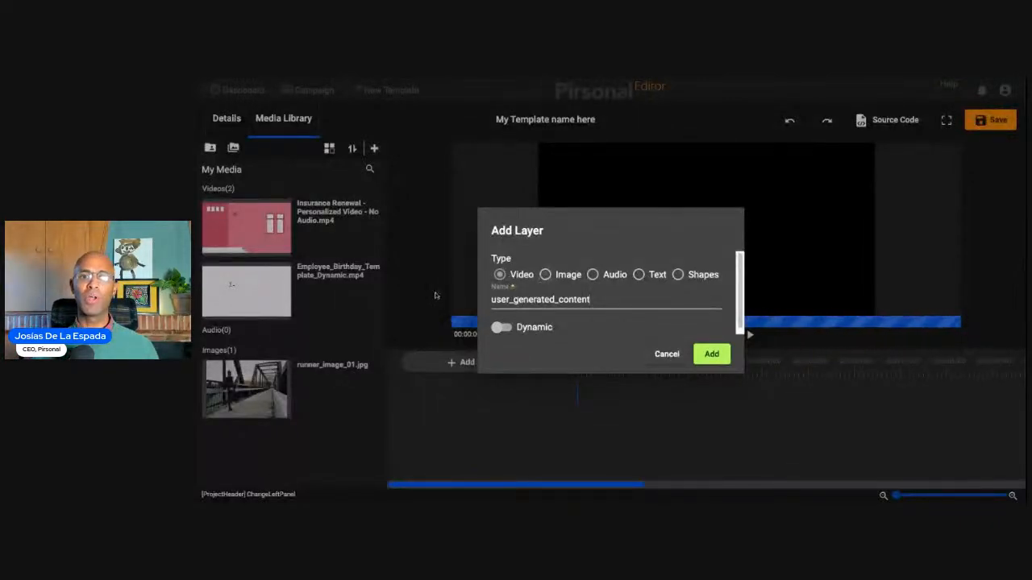
# - Make the new user_generated_content video layer dynamic and add it to the timeline
pyautogui.click(500, 328)
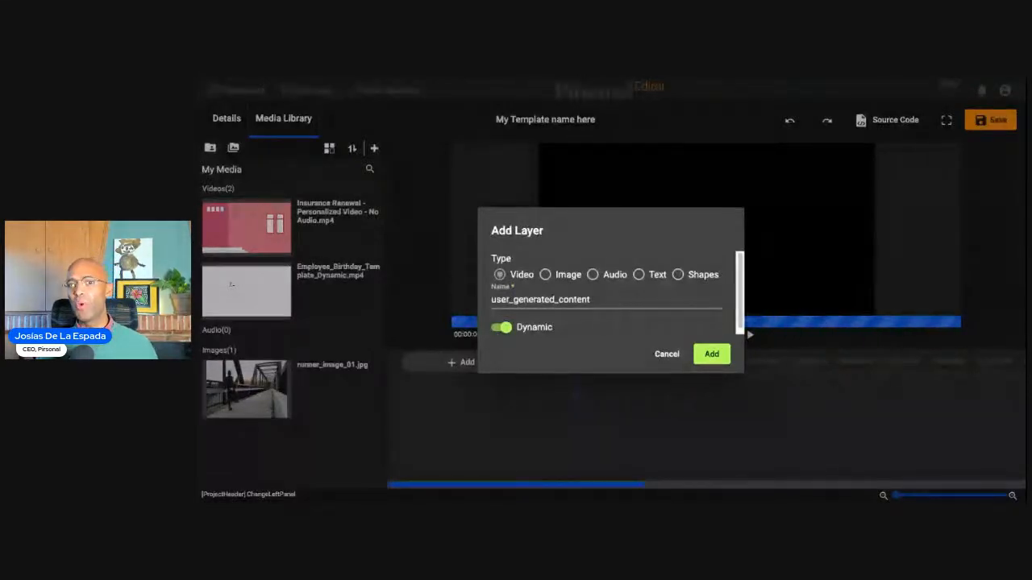
pyautogui.doubleClick(532, 300)
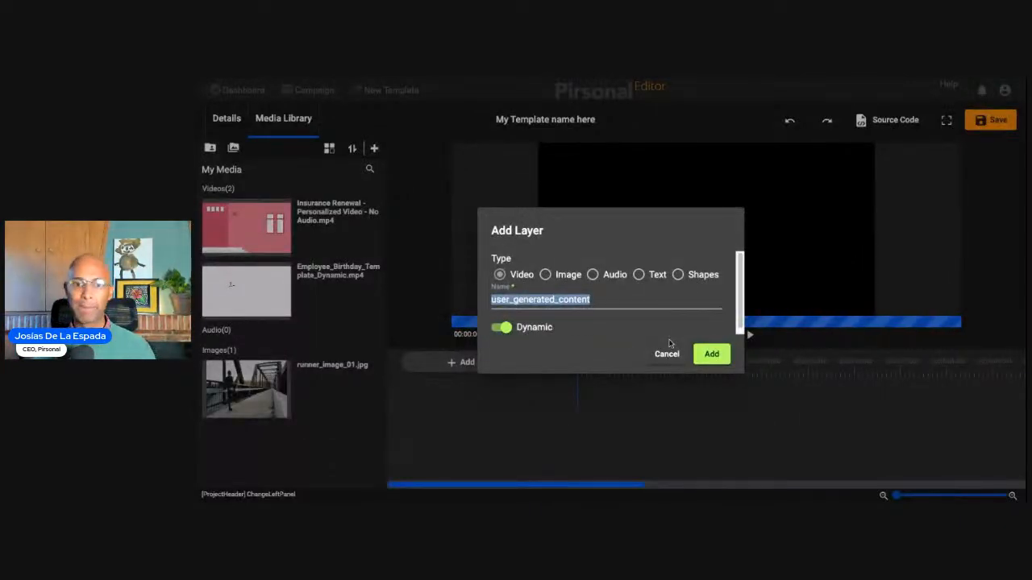
pyautogui.click(713, 354)
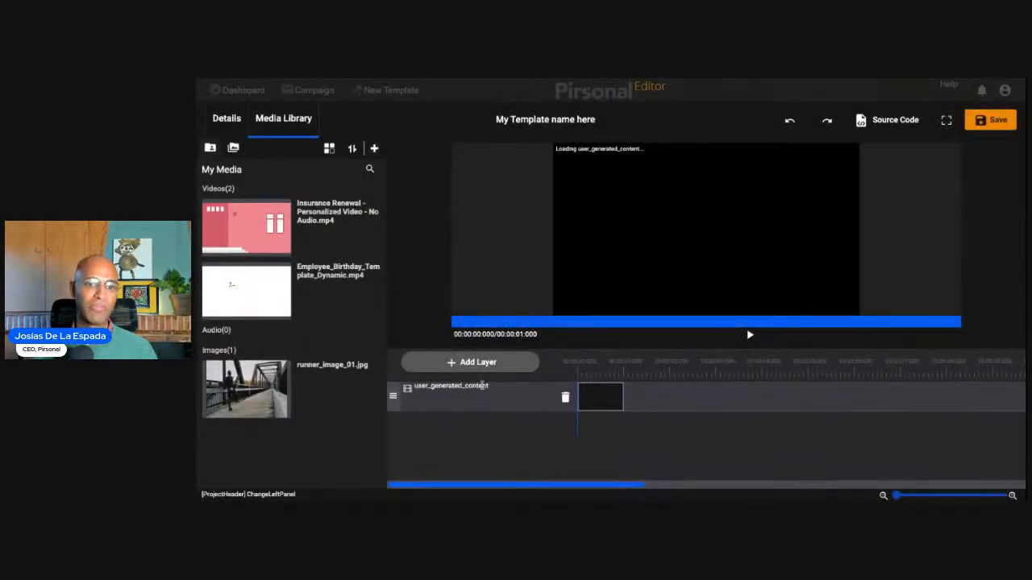
# - Set the static duration of the user_generated_content layer to 2000
pyautogui.click(482, 388)
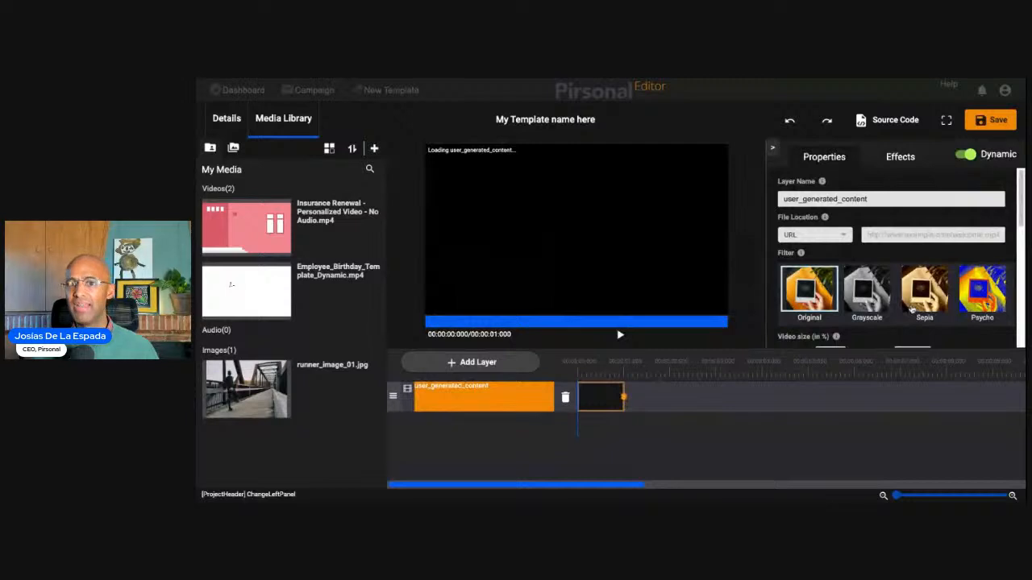
pyautogui.scroll(-1, 911, 309)
pyautogui.scroll(-3, 912, 308)
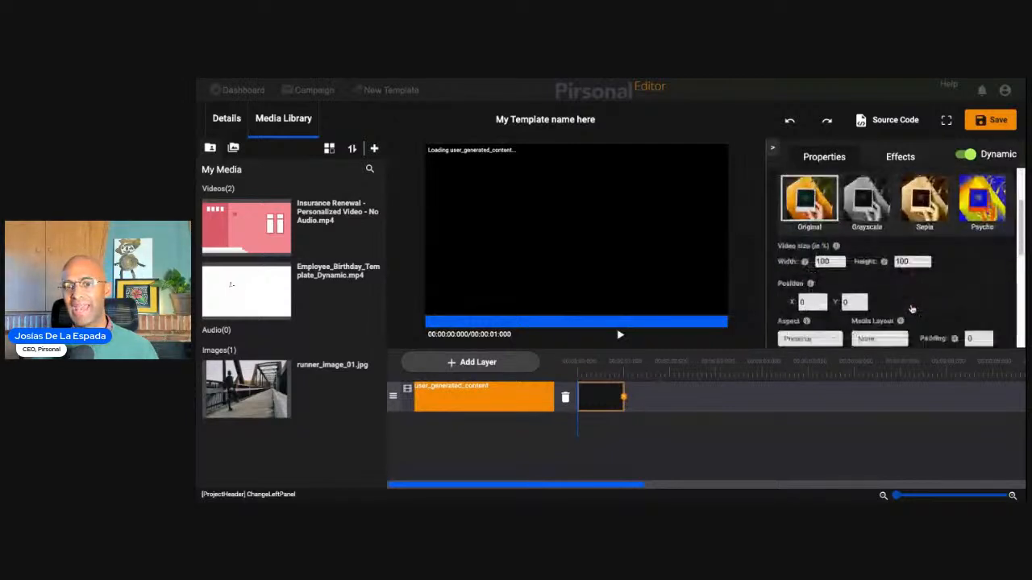
pyautogui.scroll(-1, 841, 284)
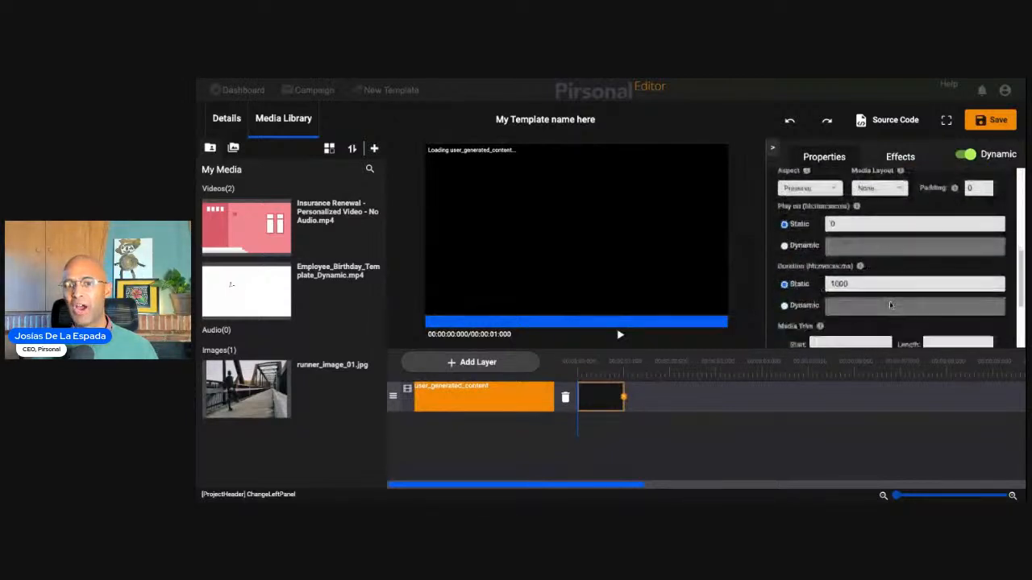
pyautogui.click(851, 284)
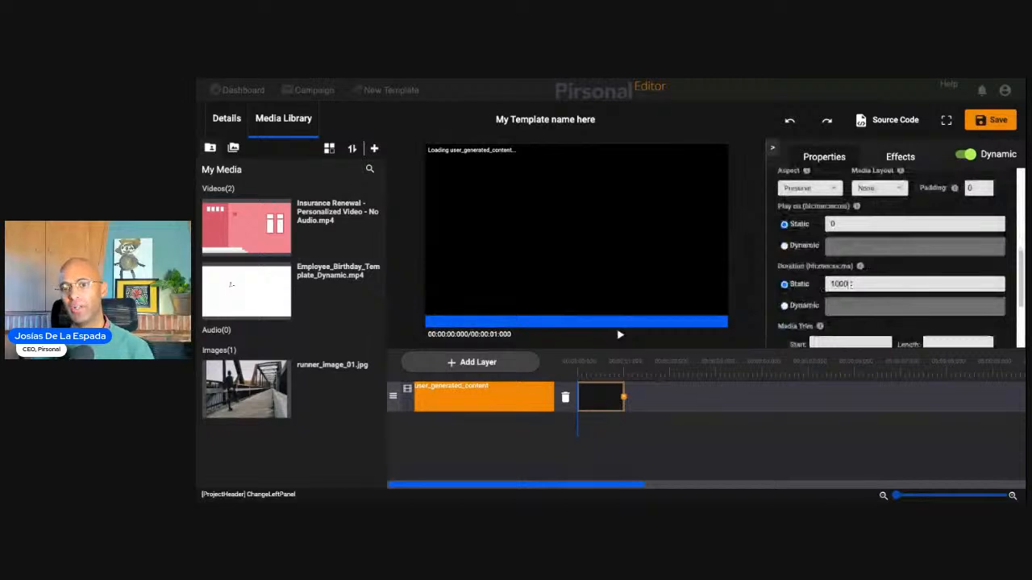
pyautogui.doubleClick(850, 284)
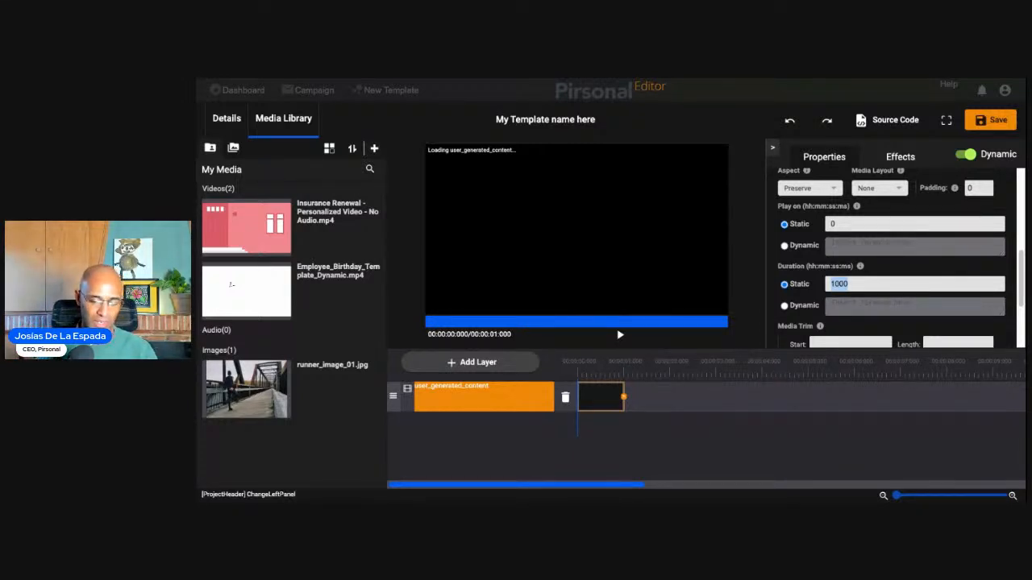
pyautogui.write('3000')
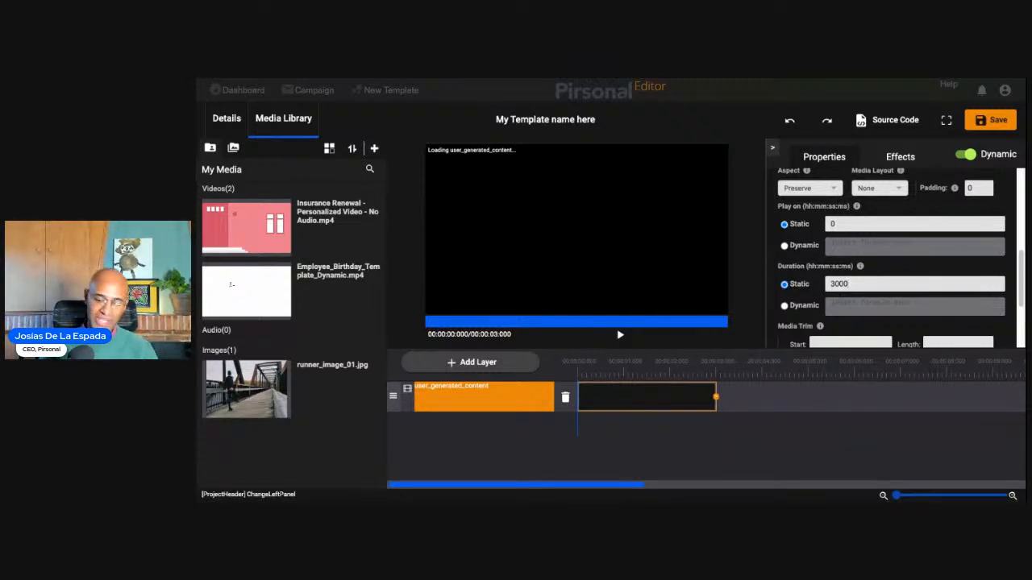
pyautogui.press('BackSpace')
pyautogui.press('BackSpace')
pyautogui.press('BackSpace')
pyautogui.press('BackSpace')
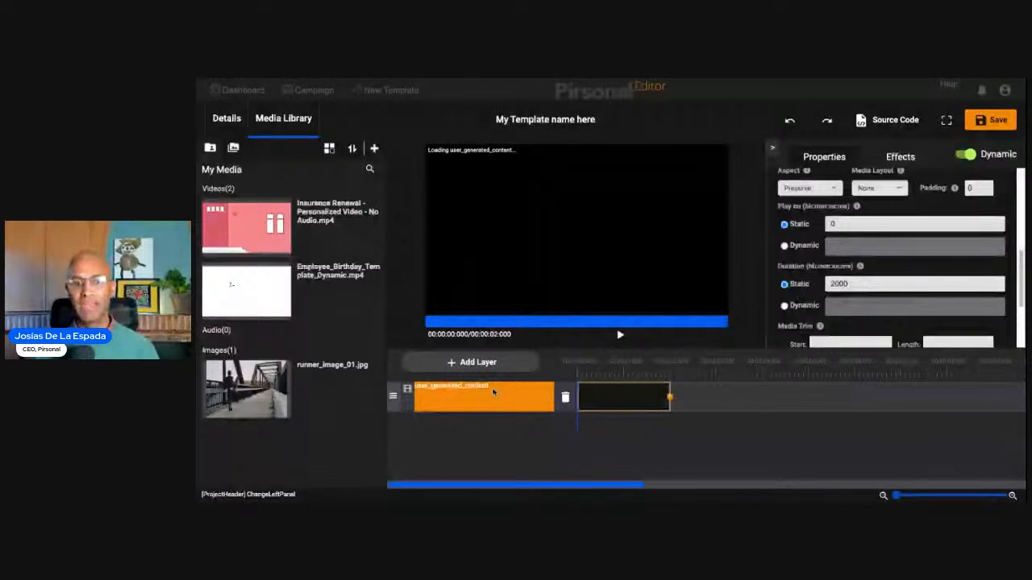
pyautogui.click(968, 154)
pyautogui.click(968, 154)
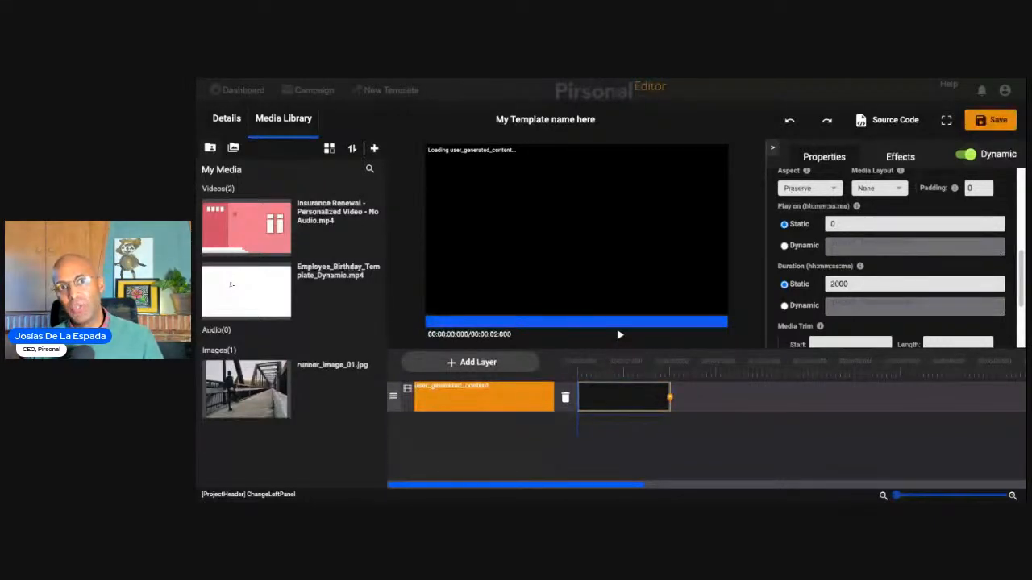
pyautogui.click(966, 154)
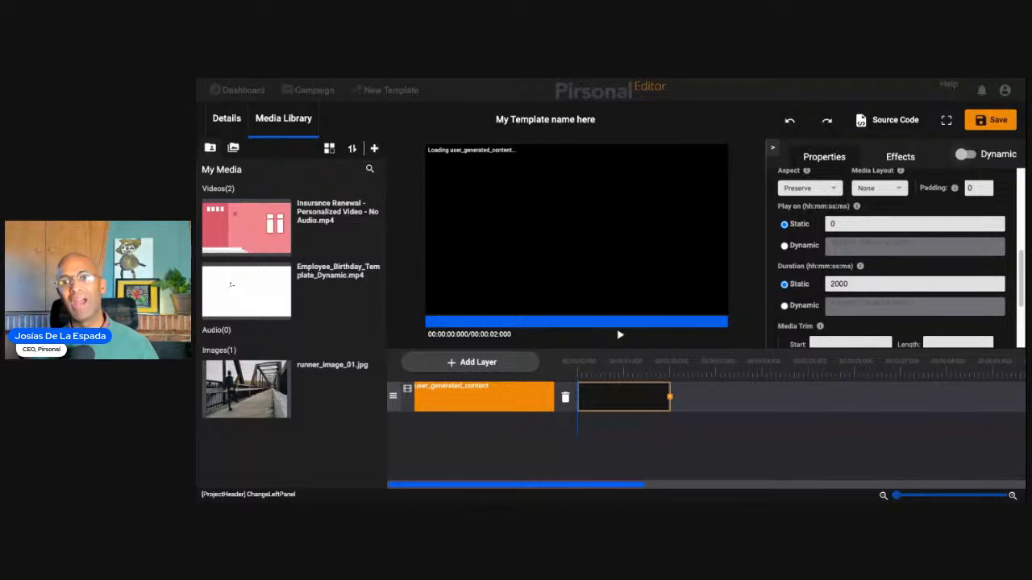
pyautogui.click(965, 154)
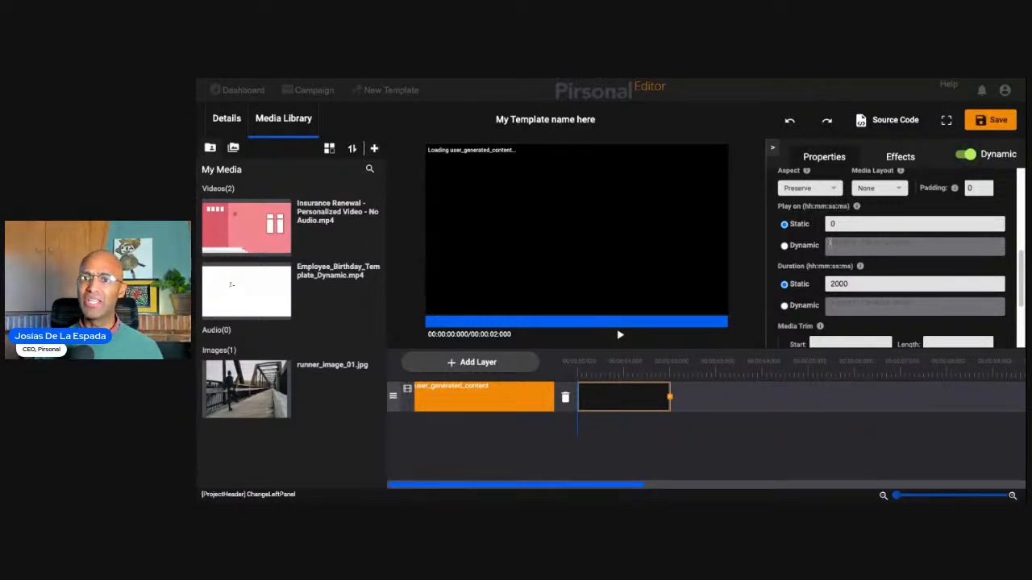
# - Set the user_generated_content layer's file location to URL with the copied video link, and play the clip from near its start
pyautogui.scroll(3, 874, 274)
pyautogui.scroll(2, 875, 274)
pyautogui.click(846, 235)
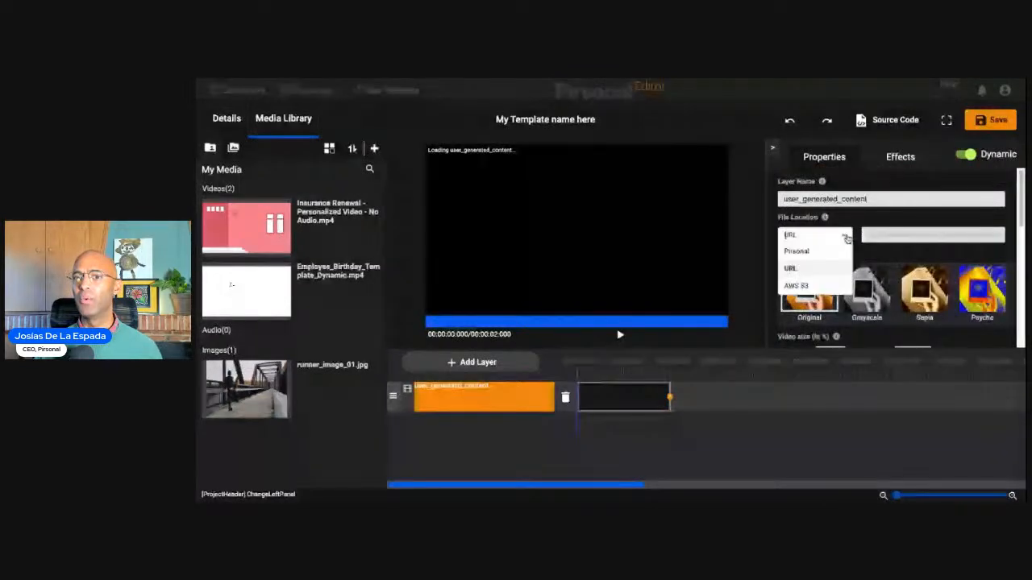
pyautogui.click(813, 273)
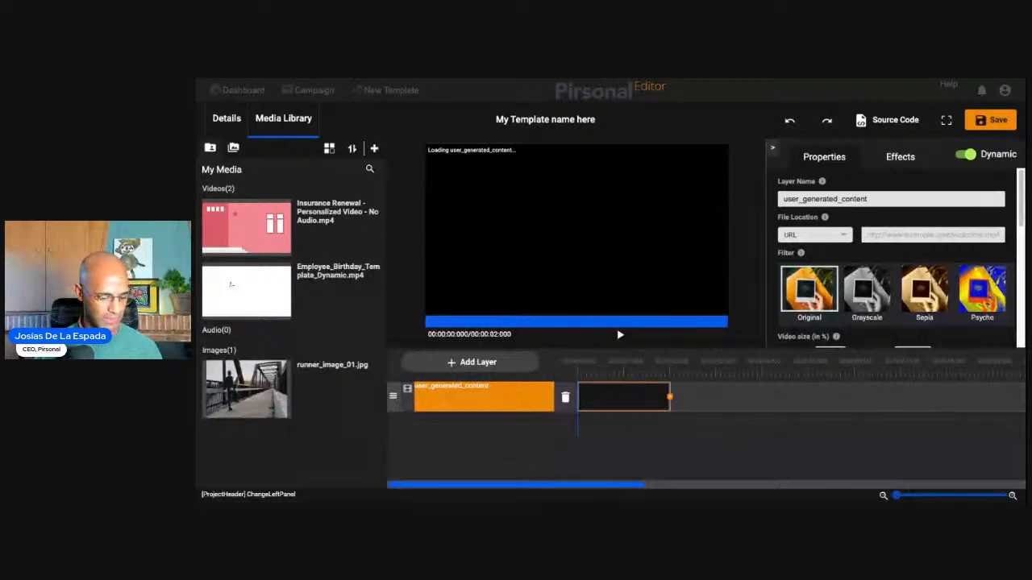
pyautogui.click(815, 235)
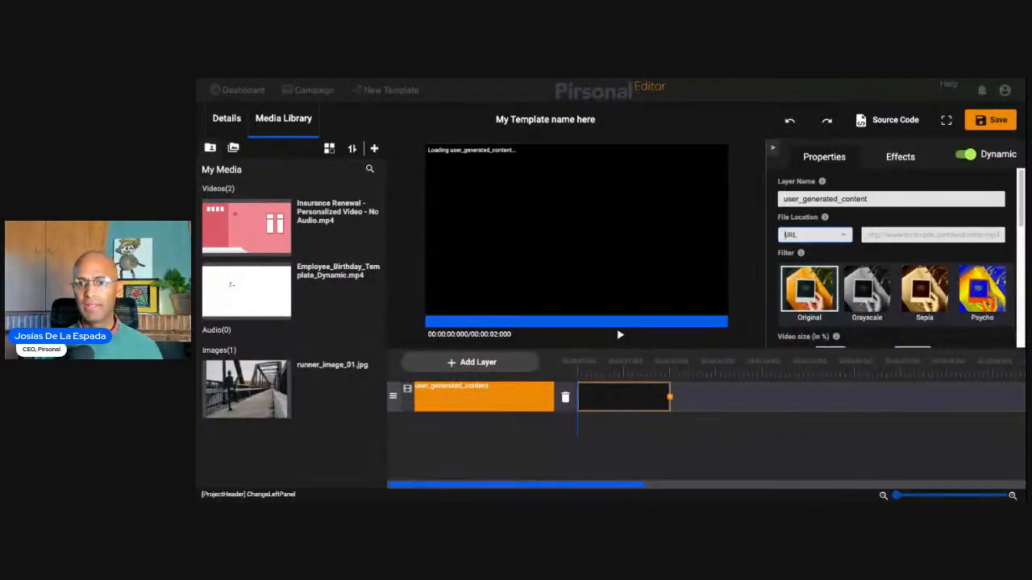
pyautogui.click(893, 234)
pyautogui.hotkey('ctrl', 'v')
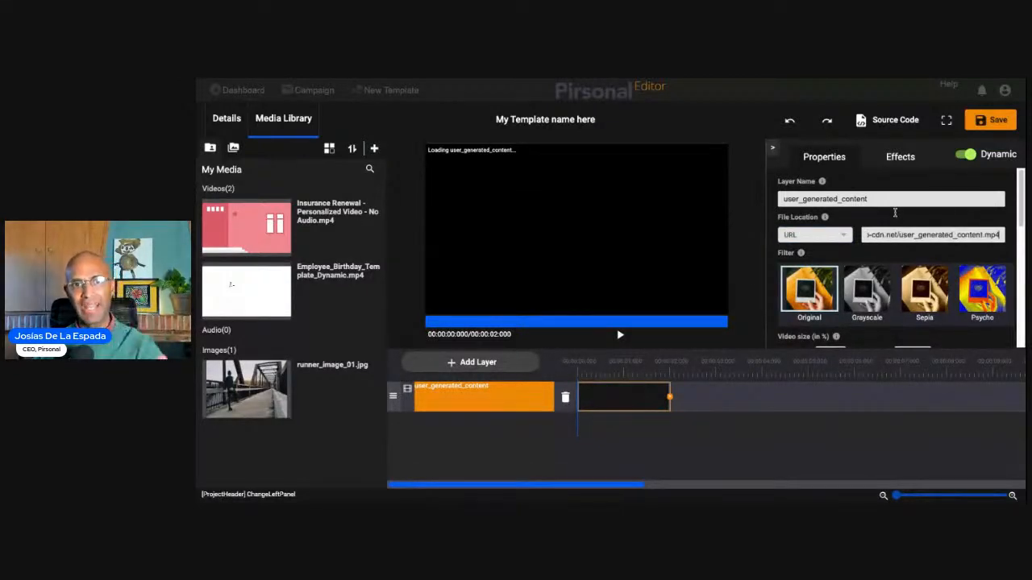
pyautogui.click(595, 372)
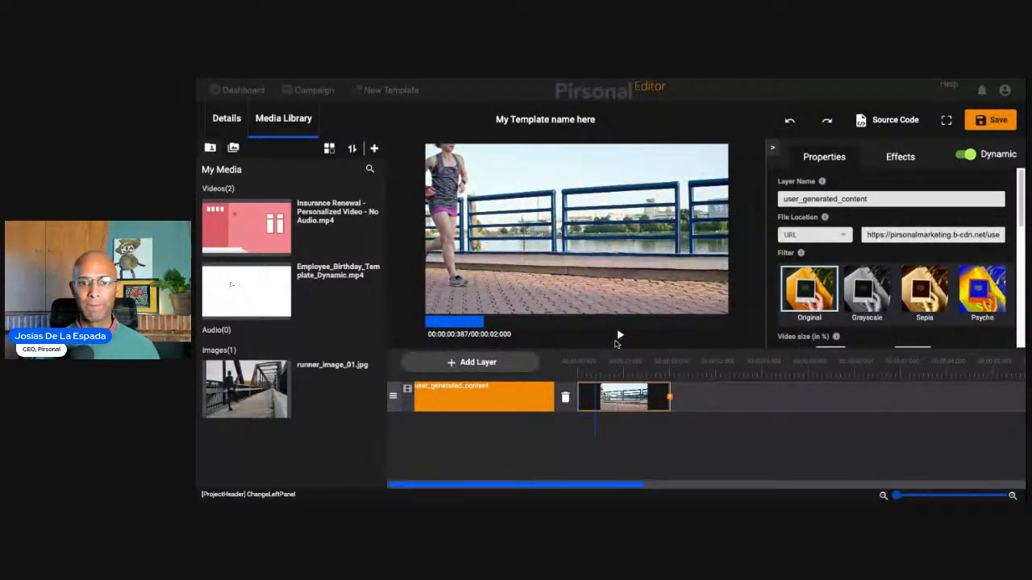
pyautogui.click(619, 336)
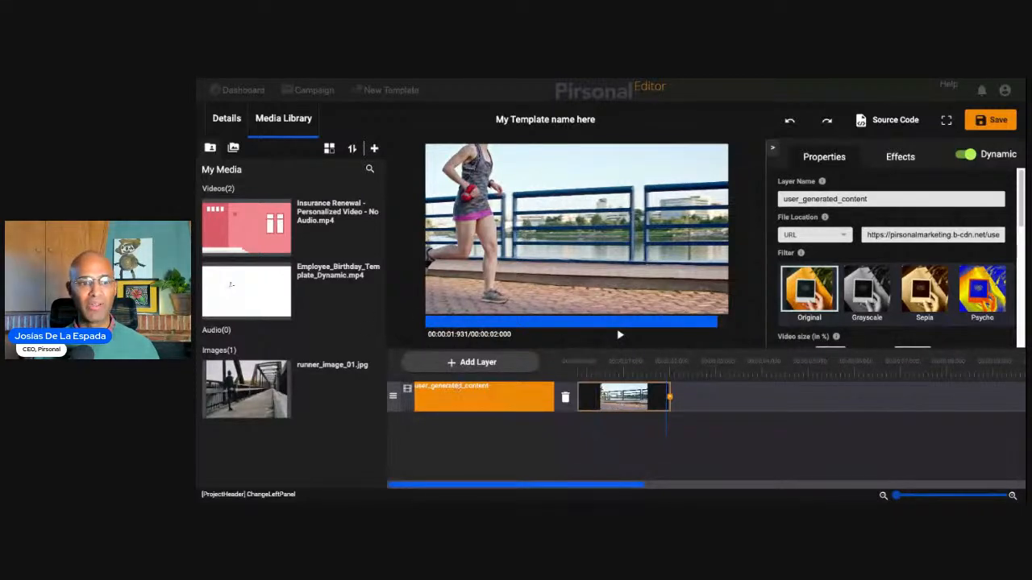
# - Add runner_image_01.jpg from the media library as a layer and arrange it below user_generated_content, leaving the image layer selected
pyautogui.moveTo(246, 389); pyautogui.dragTo(501, 390)
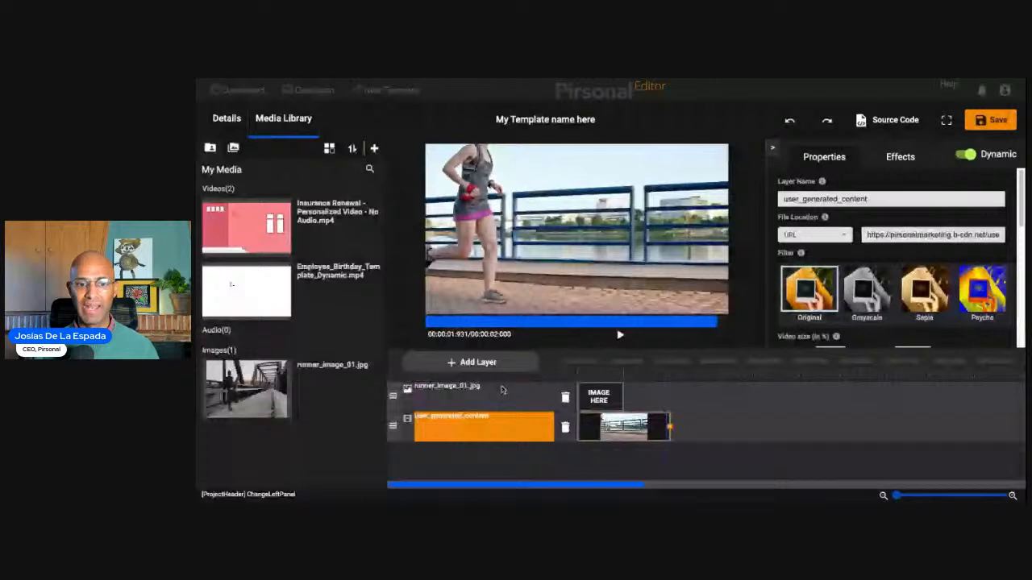
pyautogui.moveTo(394, 426); pyautogui.dragTo(399, 393)
pyautogui.click(460, 427)
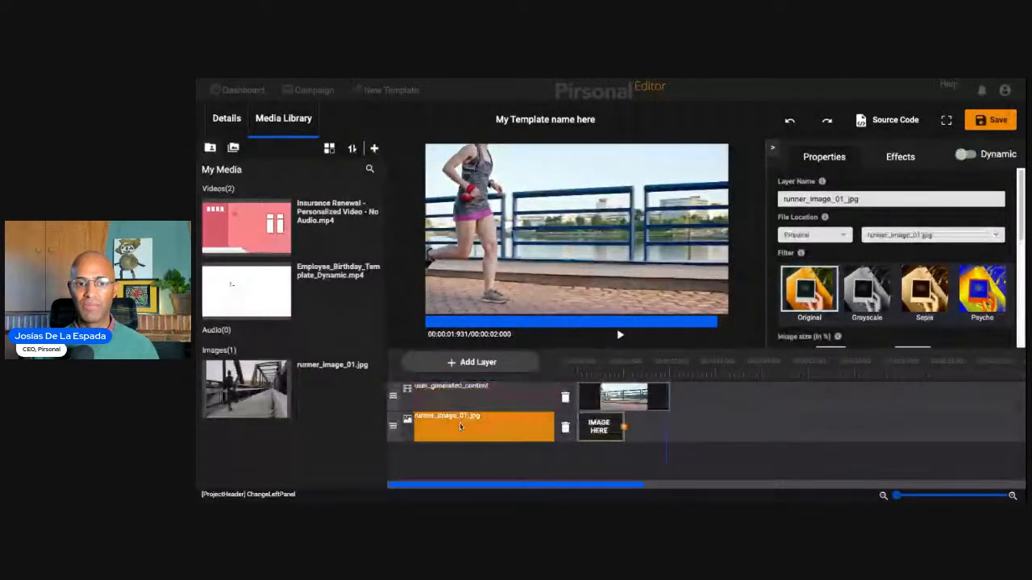
pyautogui.moveTo(393, 425)
pyautogui.mouseDown()
pyautogui.moveTo(392, 395)
pyautogui.moveTo(390, 423)
pyautogui.mouseUp()
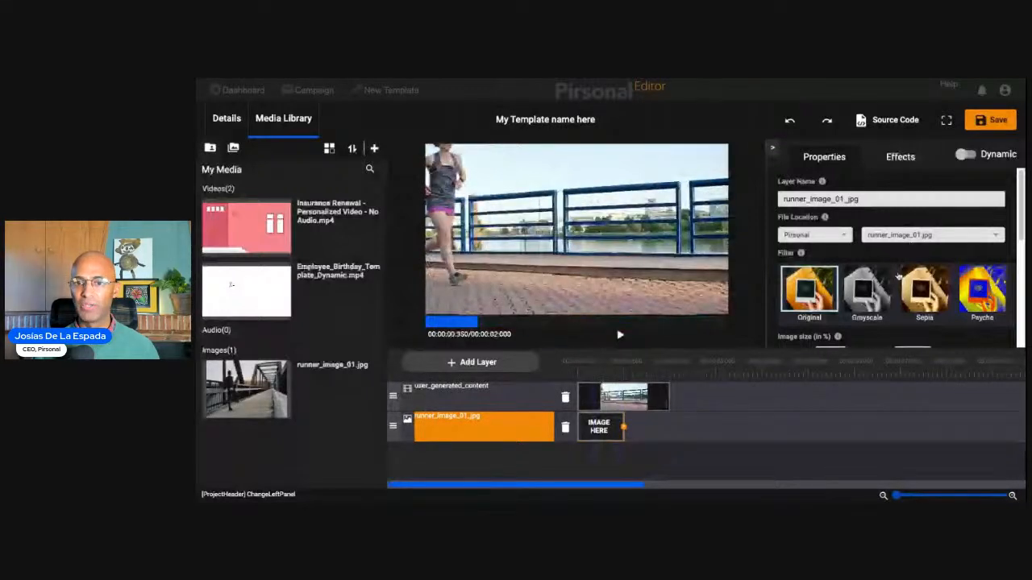
pyautogui.scroll(-2, 899, 277)
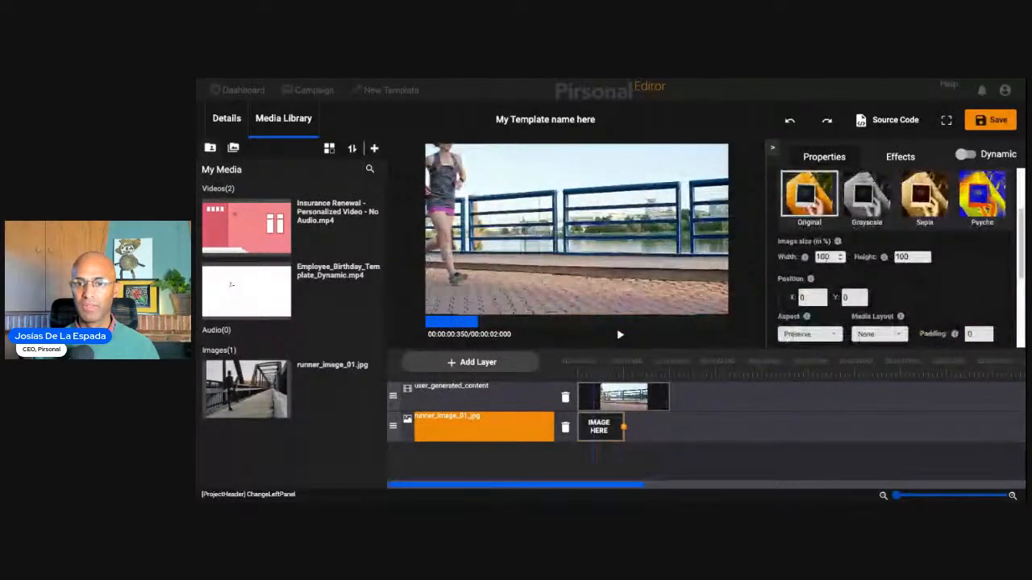
pyautogui.doubleClick(825, 258)
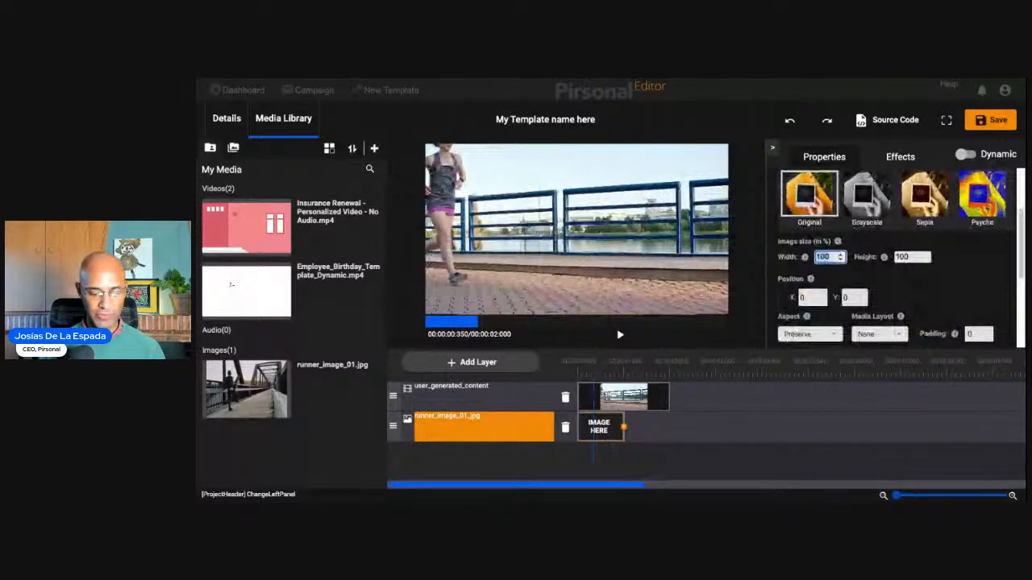
pyautogui.write('50')
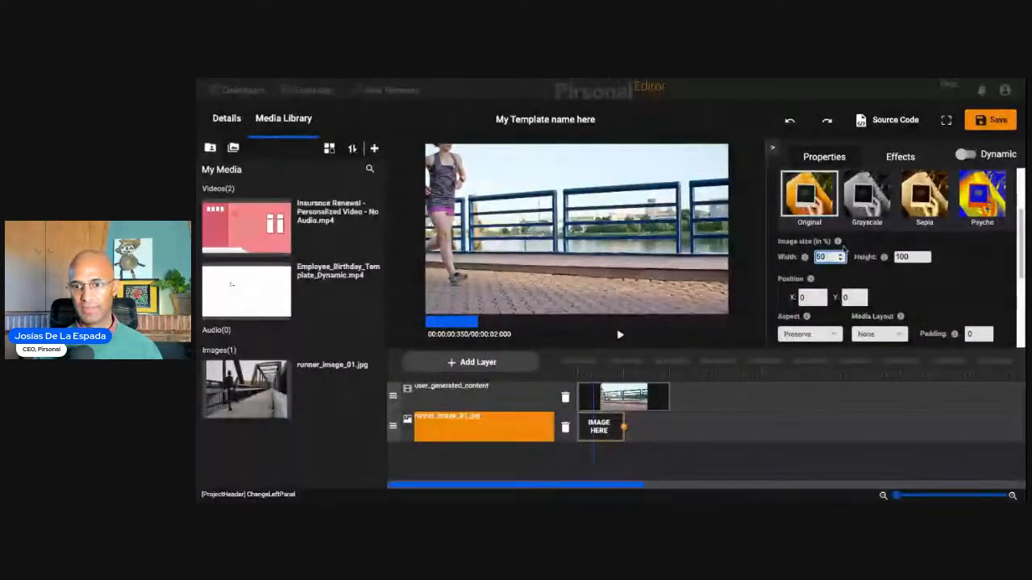
pyautogui.click(910, 256)
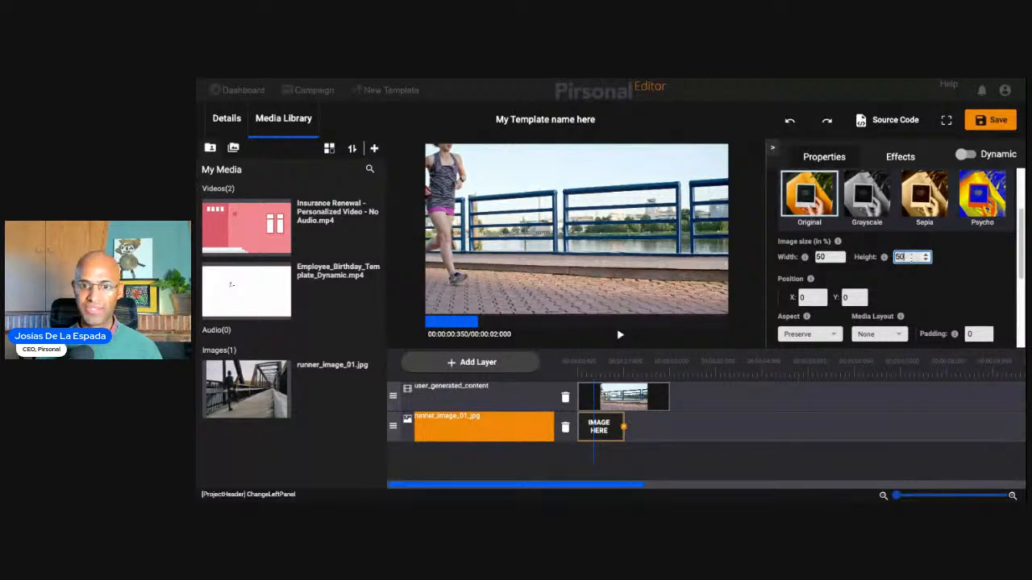
pyautogui.moveTo(884, 256)
pyautogui.click(822, 256)
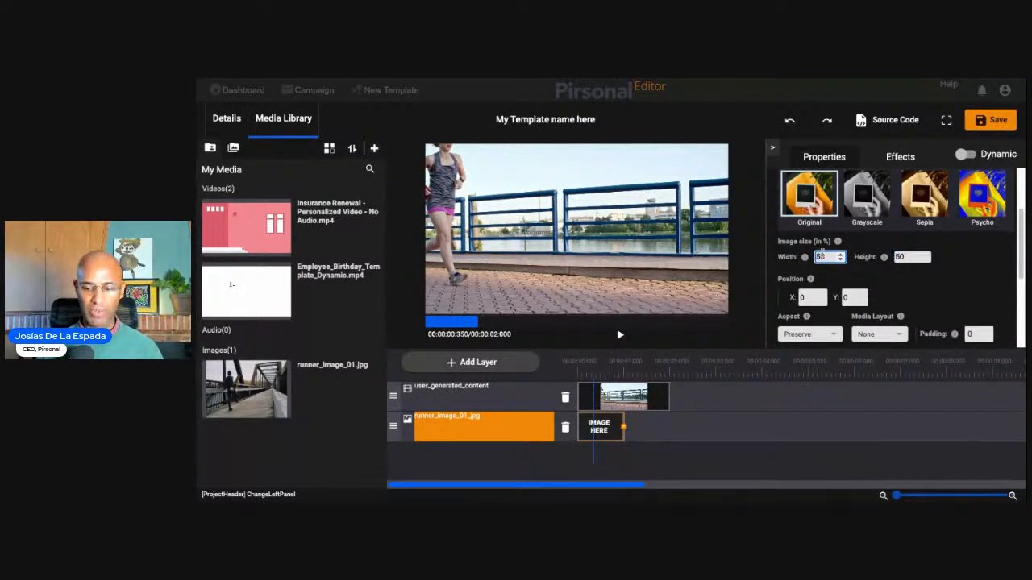
pyautogui.write('100')
pyautogui.doubleClick(821, 256)
pyautogui.write('100')
pyautogui.doubleClick(901, 257)
pyautogui.write('10')
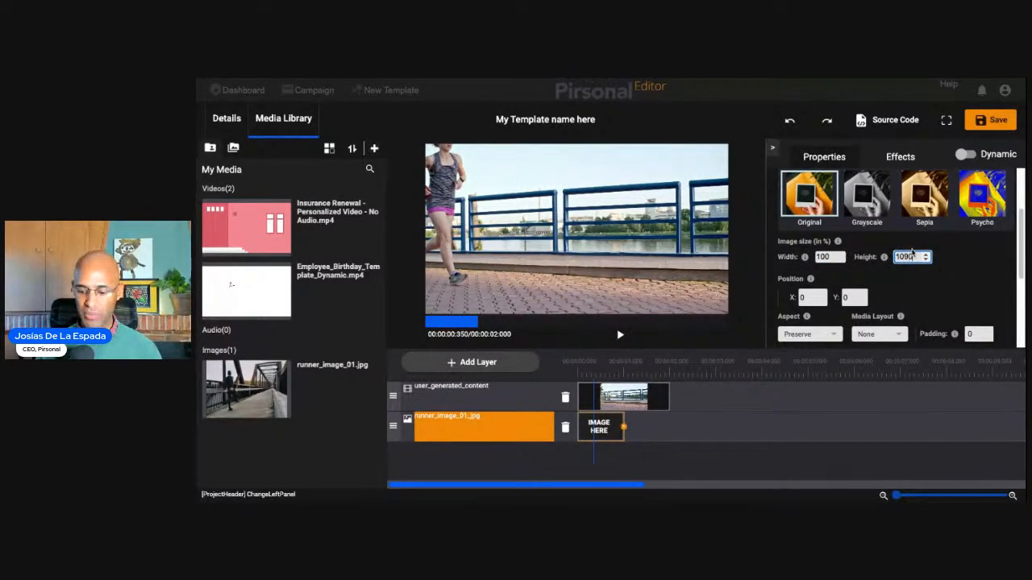
pyautogui.write('0')
pyautogui.click(915, 283)
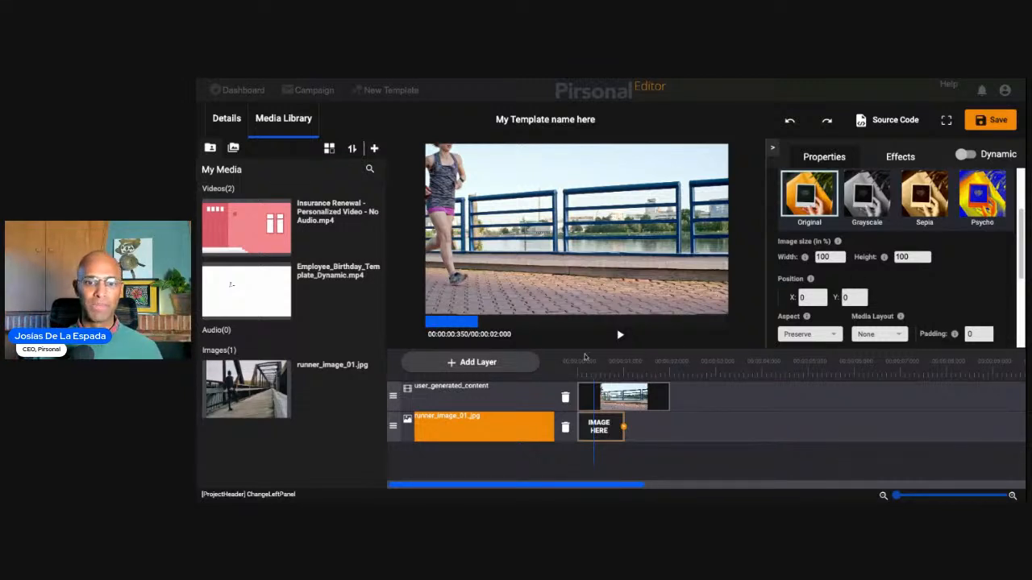
# - Set the video size of the user_generated_content layer to 50% width and 50% height
pyautogui.click(527, 403)
pyautogui.doubleClick(822, 256)
pyautogui.write('50')
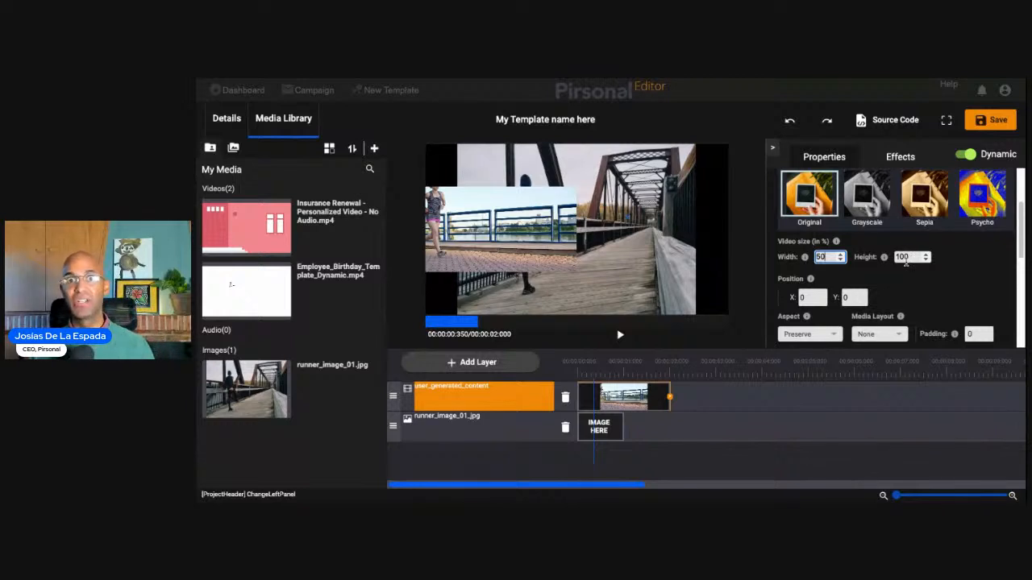
pyautogui.press('Tab')
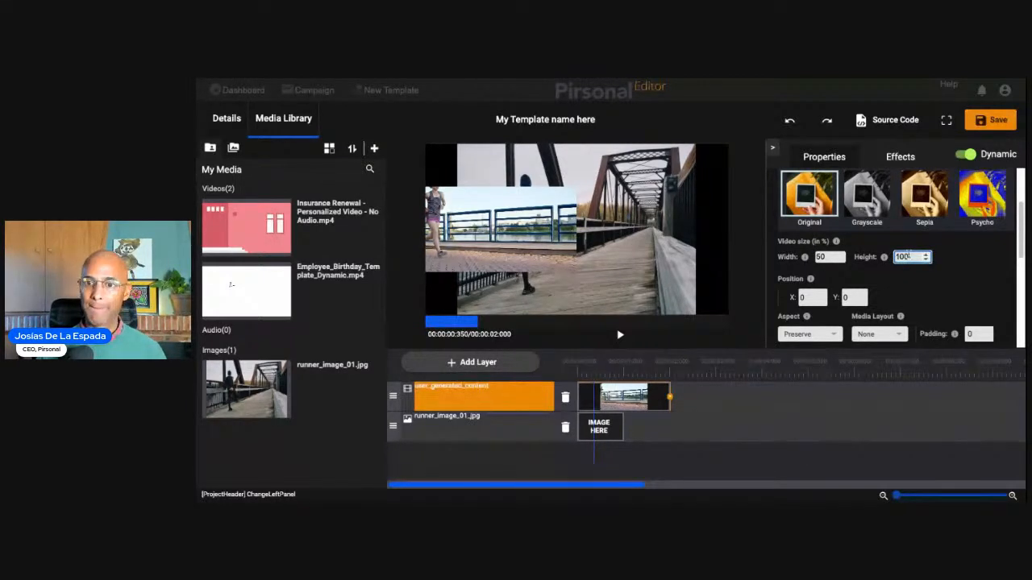
pyautogui.write('500')
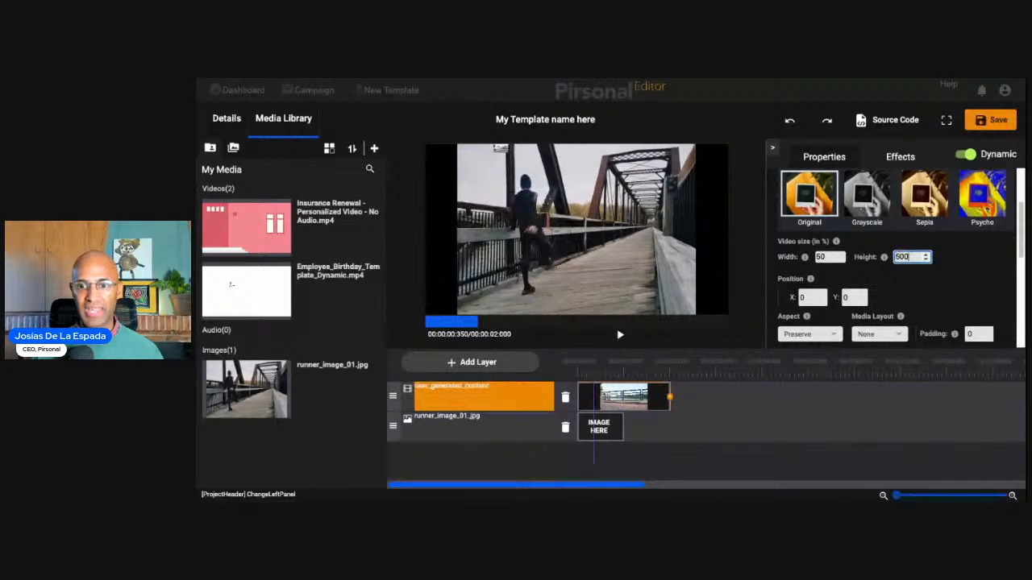
pyautogui.press('BackSpace')
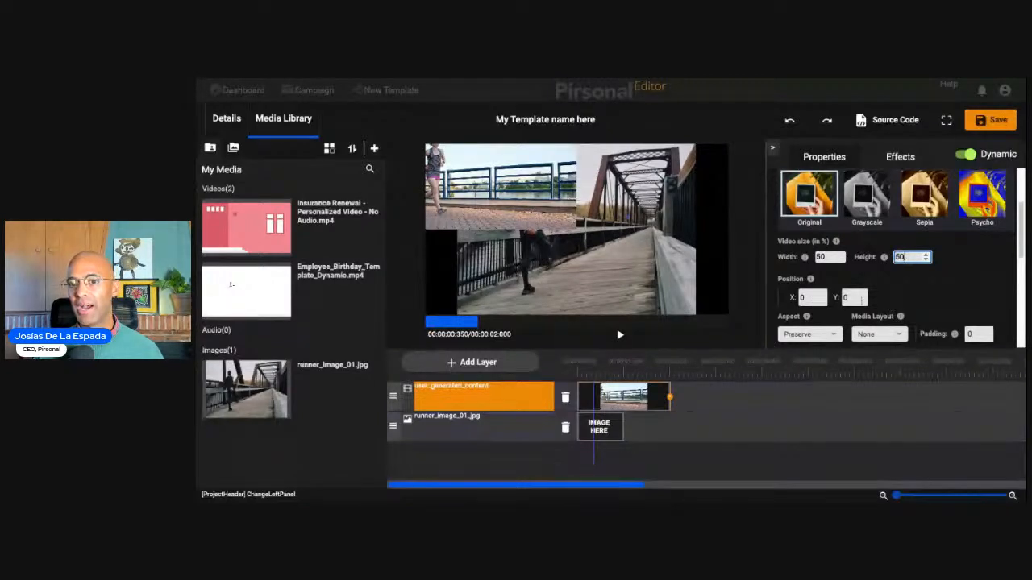
# - Review the Aspect options available for the user_generated_content layer, leaving Preserve selected
pyautogui.scroll(-2, 896, 295)
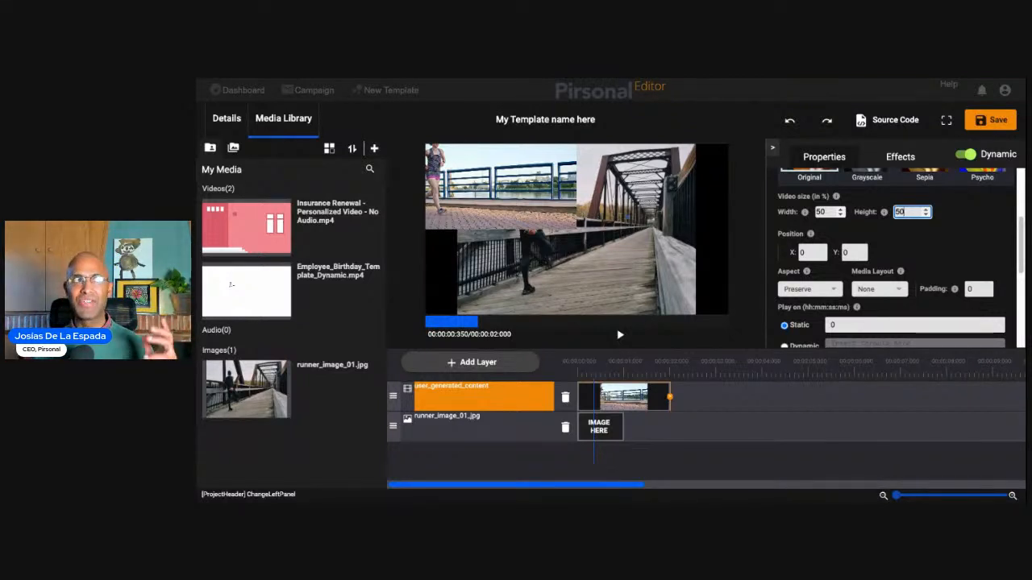
pyautogui.click(830, 292)
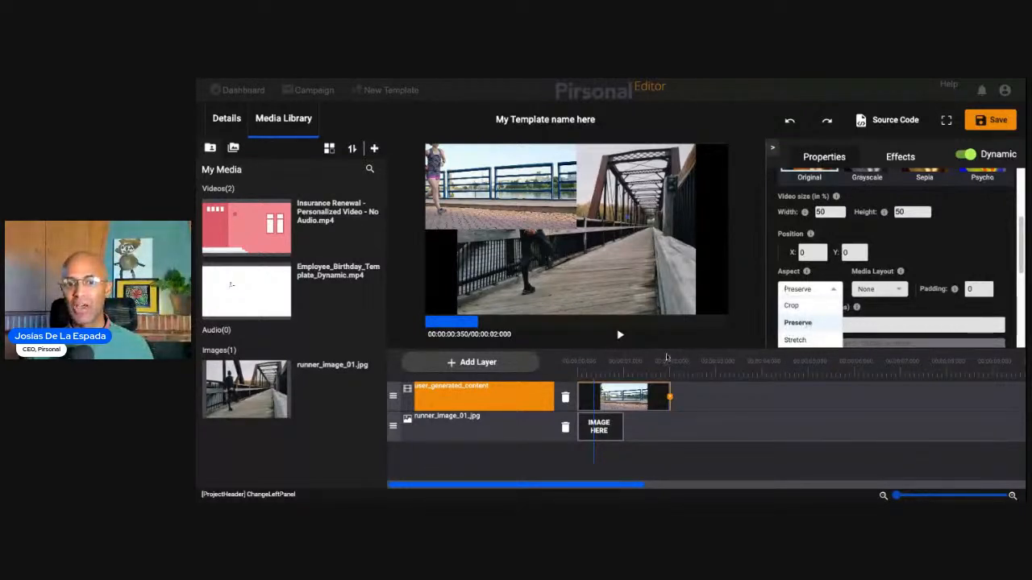
pyautogui.click(673, 390)
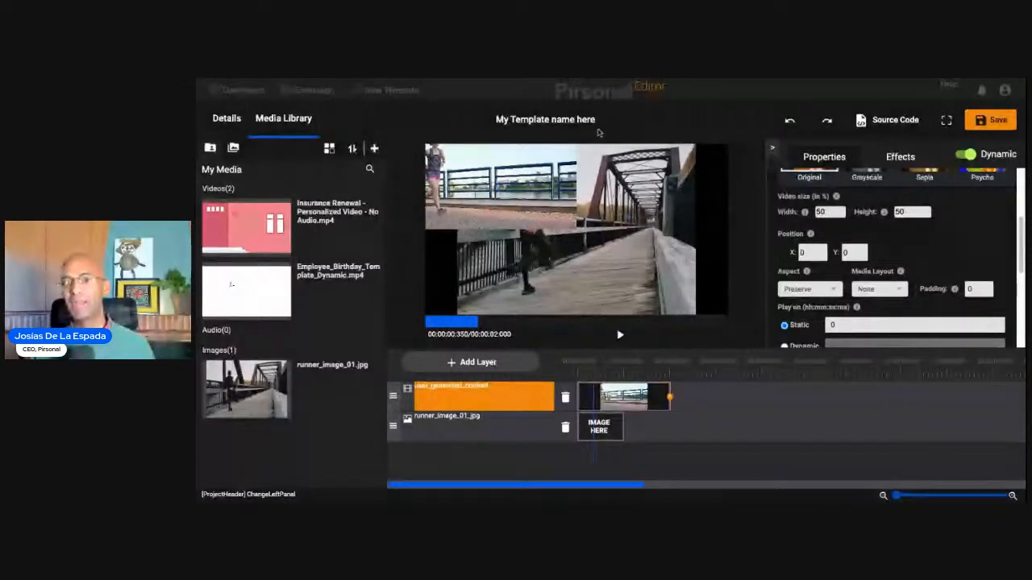
# - Position the user_generated_content layer at X 11 and Y 16
pyautogui.click(832, 212)
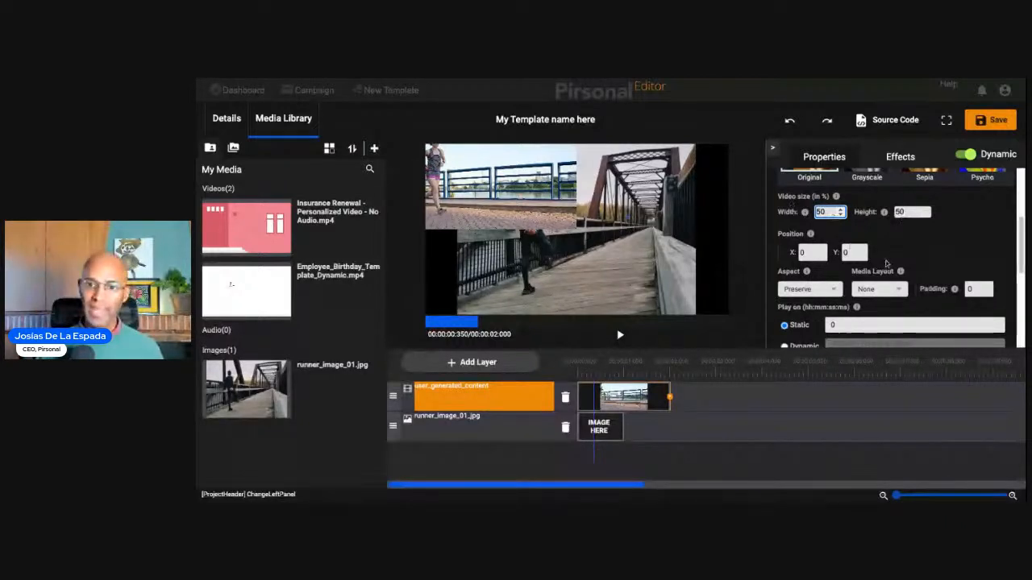
pyautogui.scroll(-4, 885, 263)
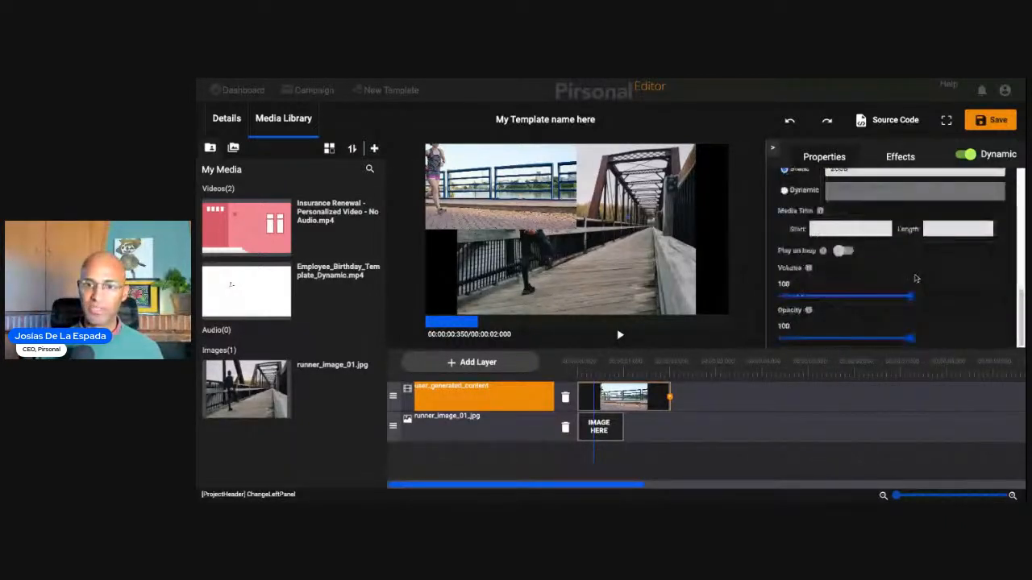
pyautogui.scroll(5, 915, 278)
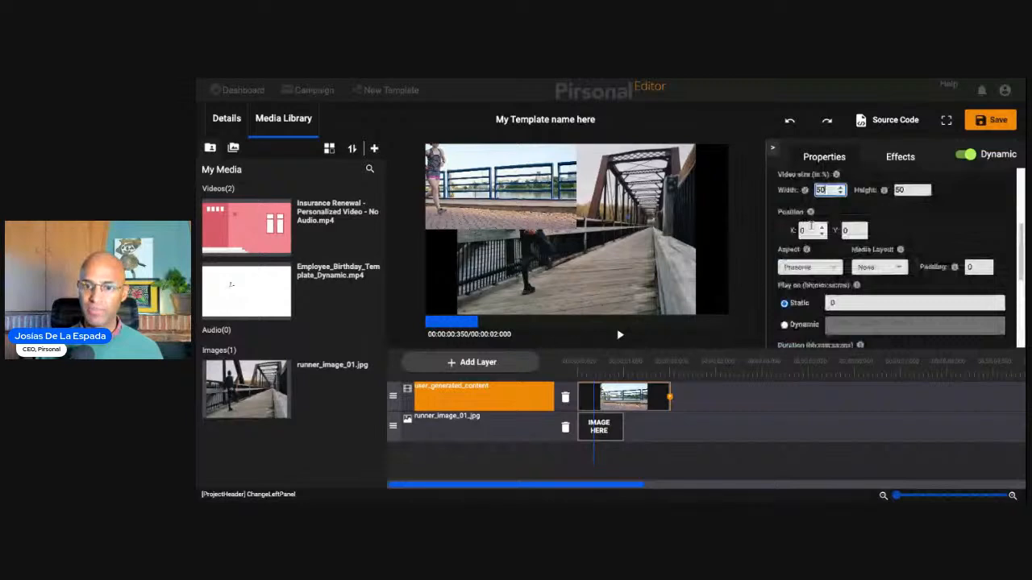
pyautogui.doubleClick(811, 228)
pyautogui.write('3')
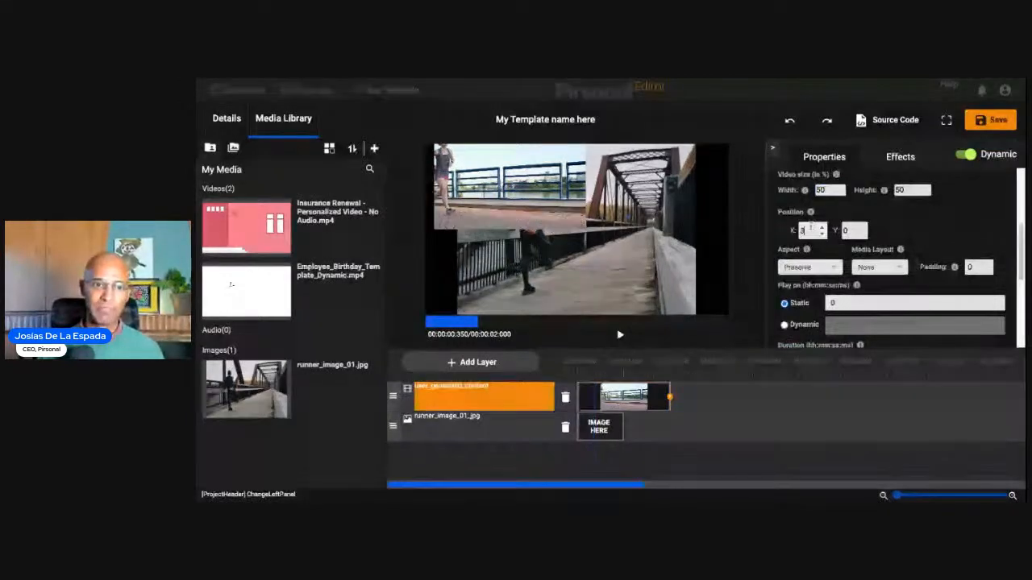
pyautogui.press('BackSpace')
pyautogui.write('12')
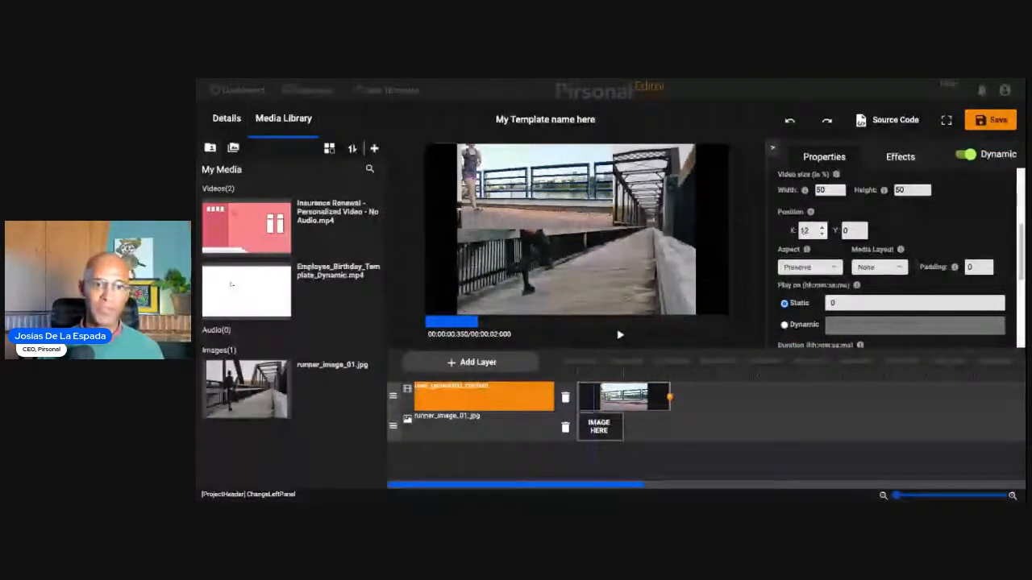
pyautogui.click(821, 234)
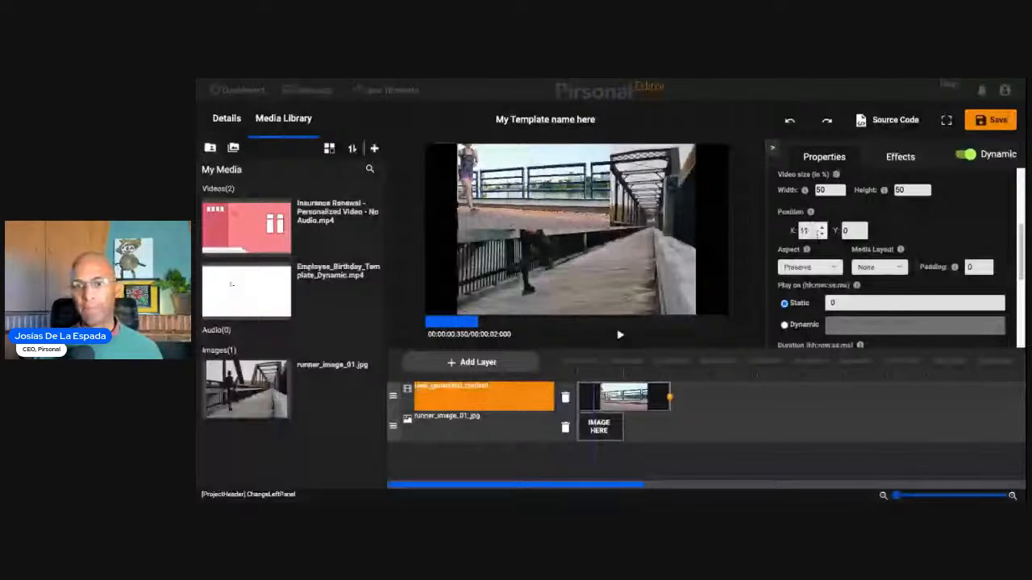
pyautogui.click(853, 230)
pyautogui.write('18')
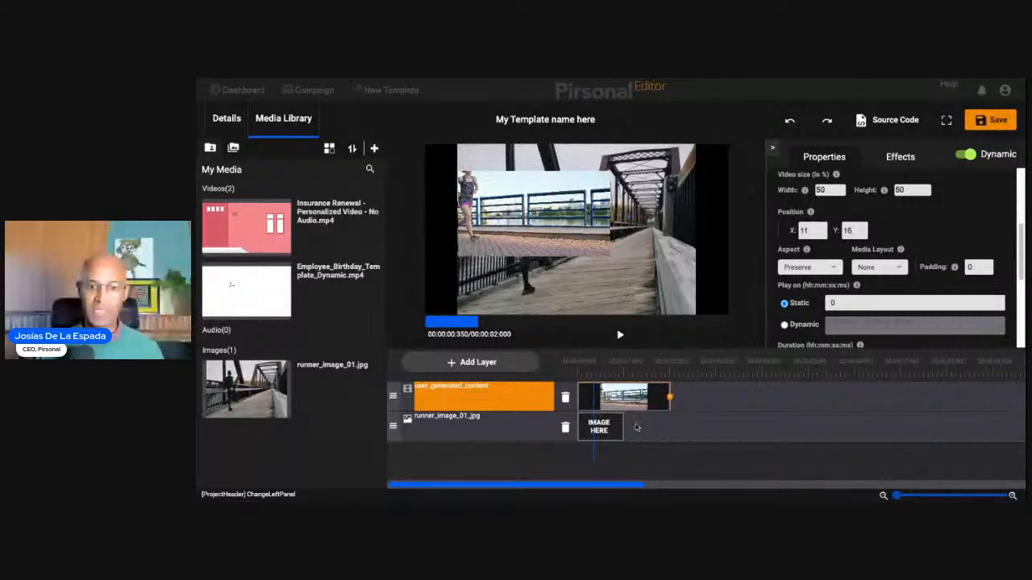
# - Extend the runner_image_01.jpg layer in the timeline to about 3737 ms and check its duration setting
pyautogui.moveTo(633, 428); pyautogui.dragTo(774, 426)
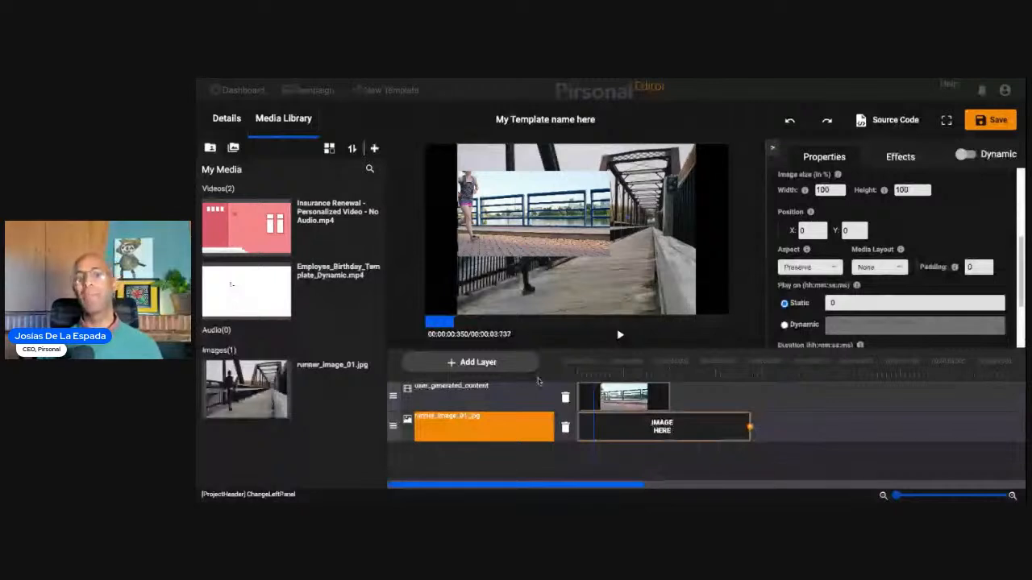
pyautogui.click(532, 396)
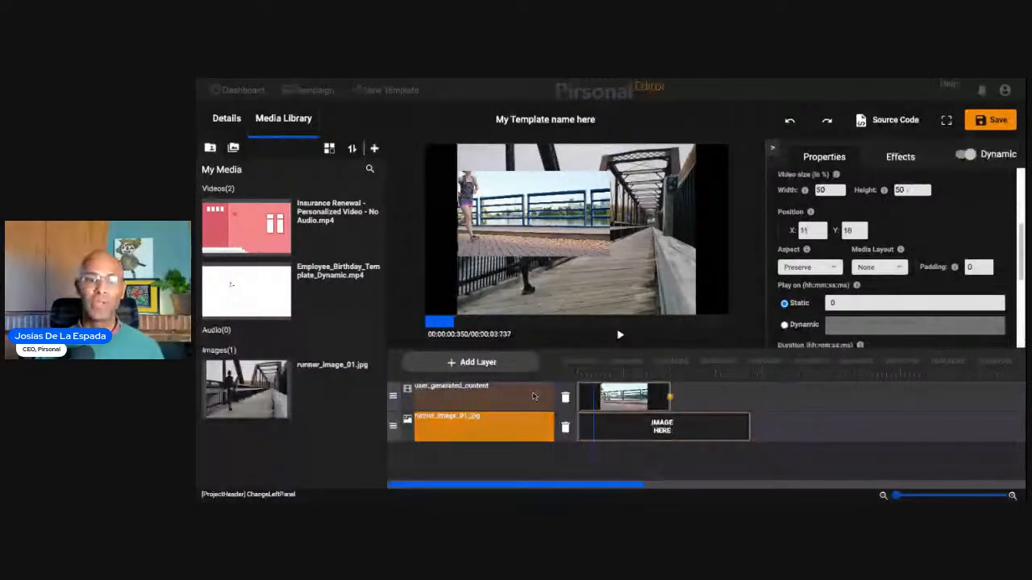
pyautogui.click(532, 396)
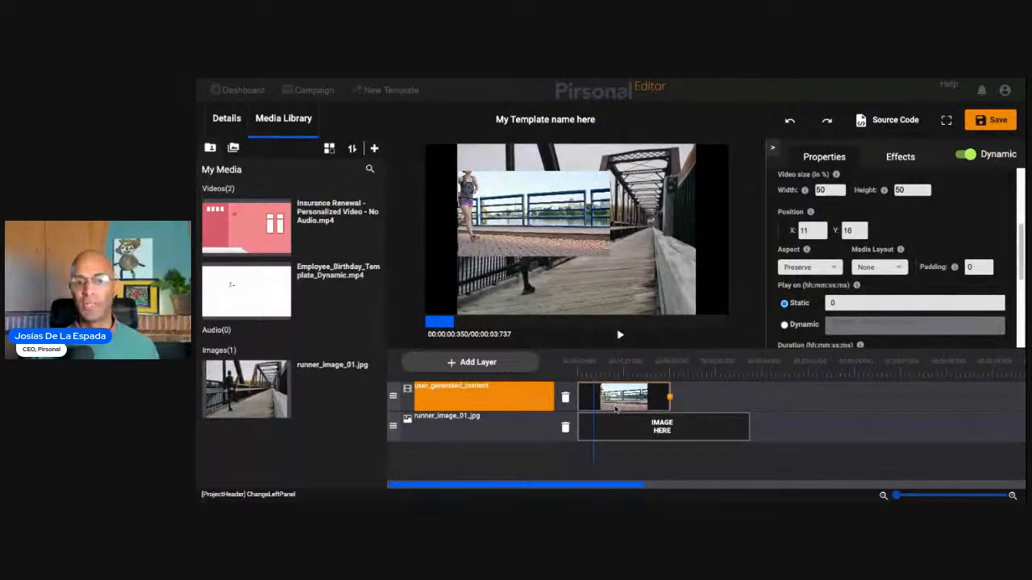
pyautogui.click(498, 420)
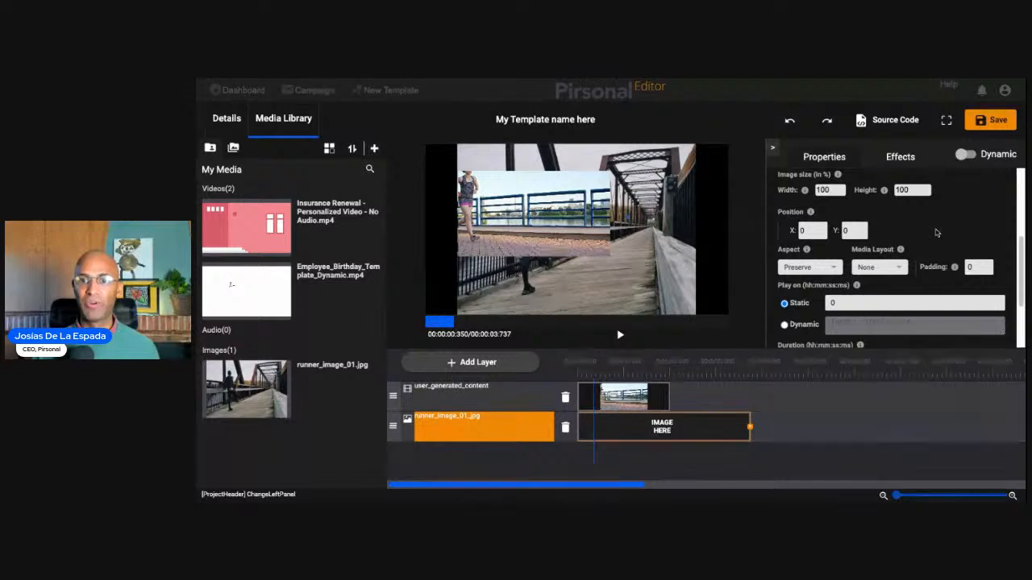
pyautogui.scroll(-3, 936, 233)
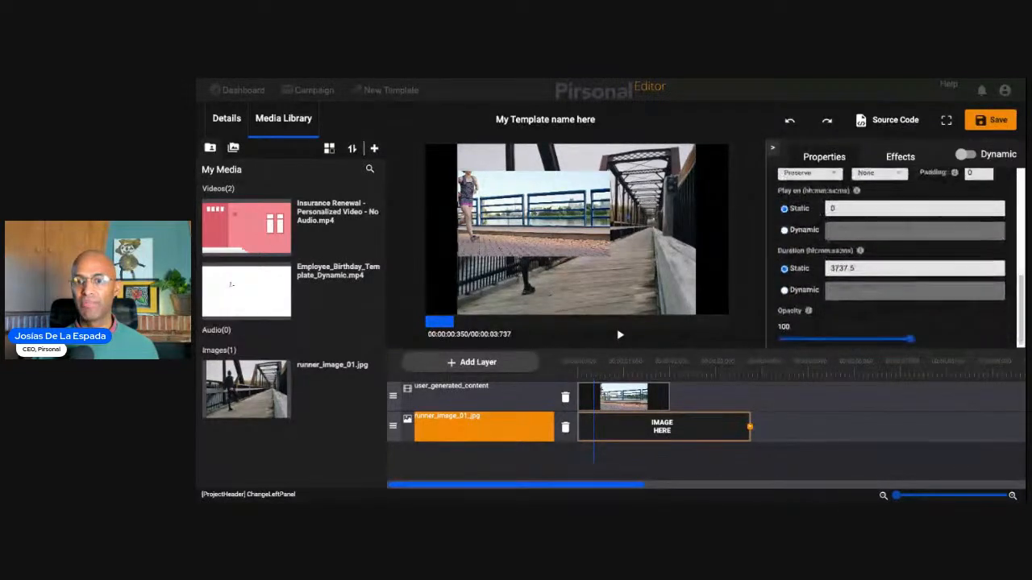
pyautogui.scroll(1, 862, 310)
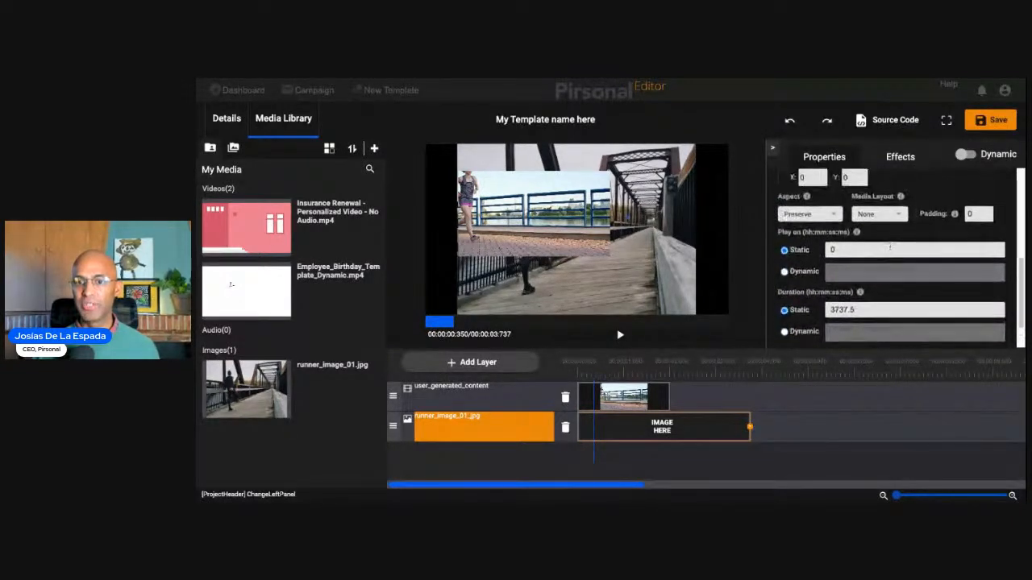
# - Set the static duration of the runner_image_01.jpg layer to "duration.user_generated_content", using the copied name of the video layer
pyautogui.doubleClick(864, 309)
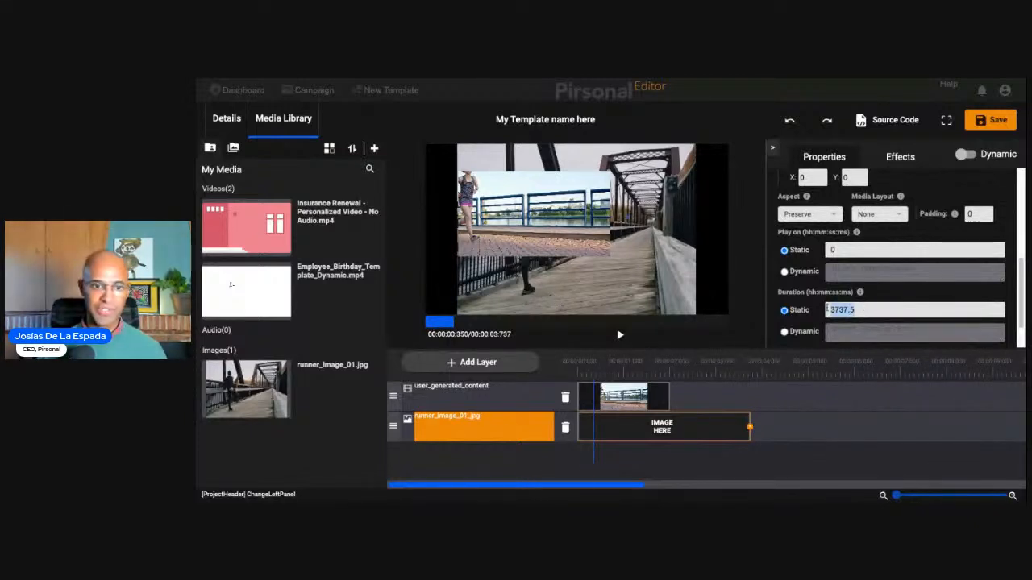
pyautogui.click(468, 389)
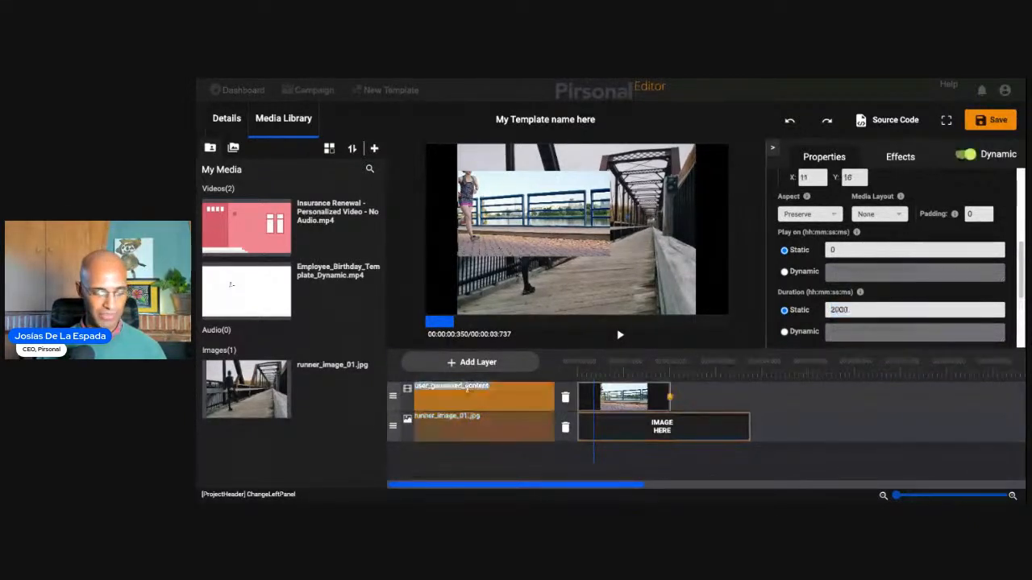
pyautogui.click(475, 432)
pyautogui.doubleClick(885, 308)
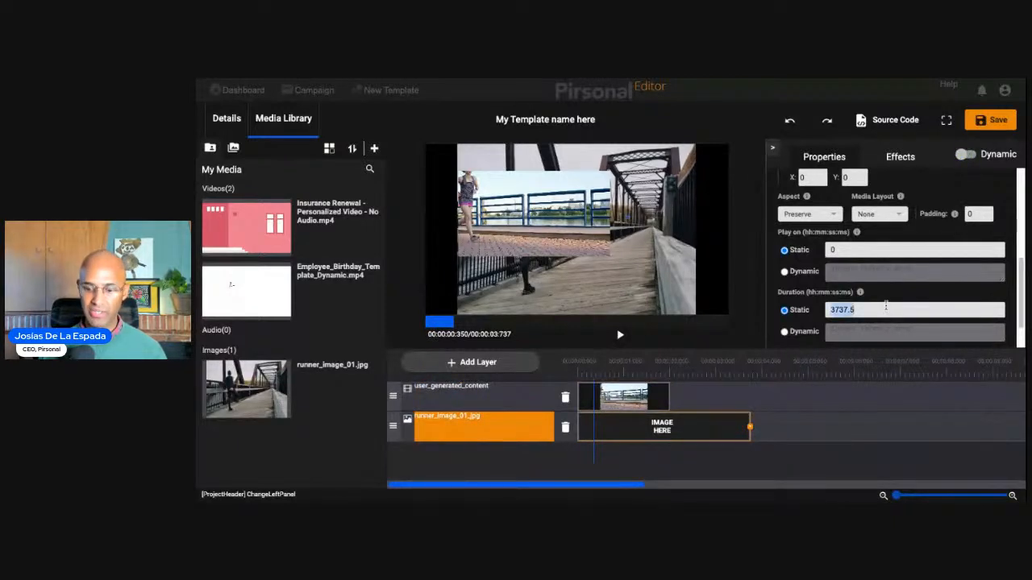
pyautogui.write('*')
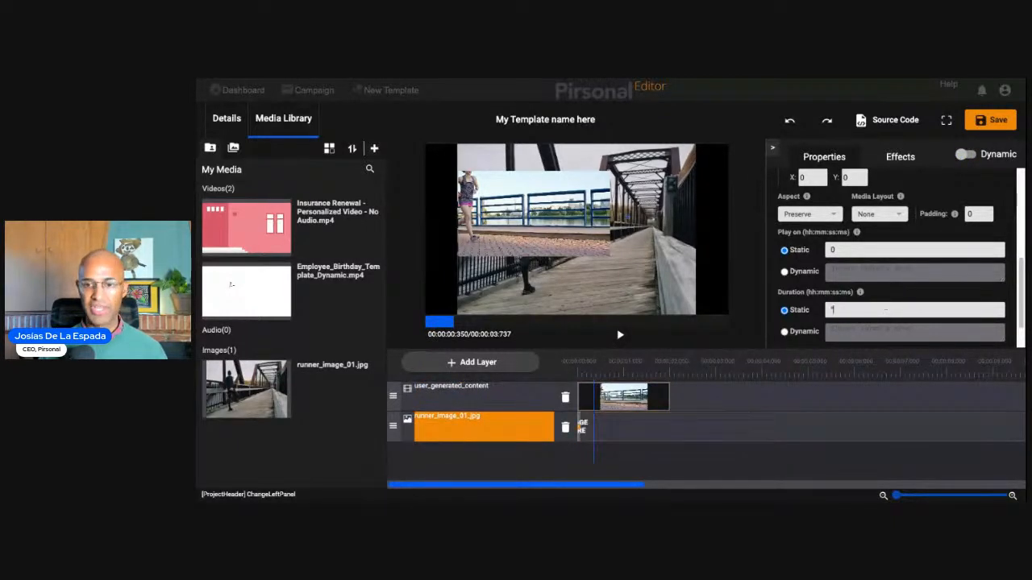
pyautogui.write('du')
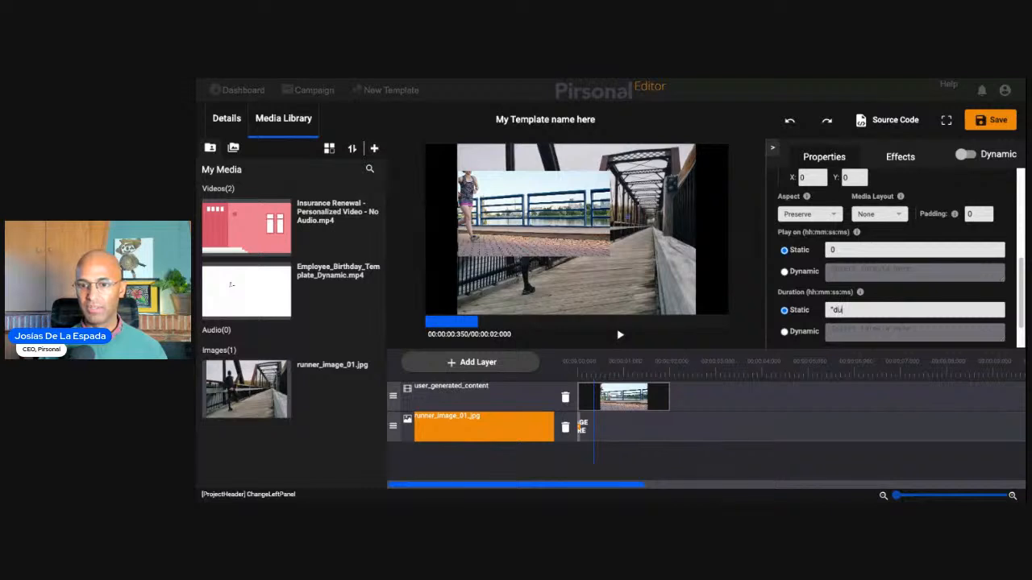
pyautogui.write('ration')
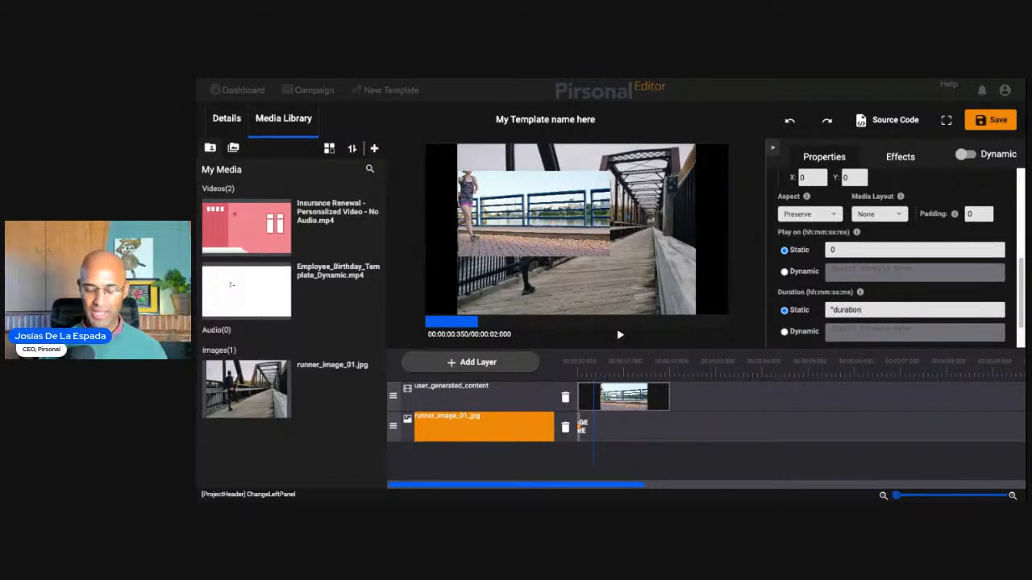
pyautogui.write(',')
pyautogui.write('user_generated_content')
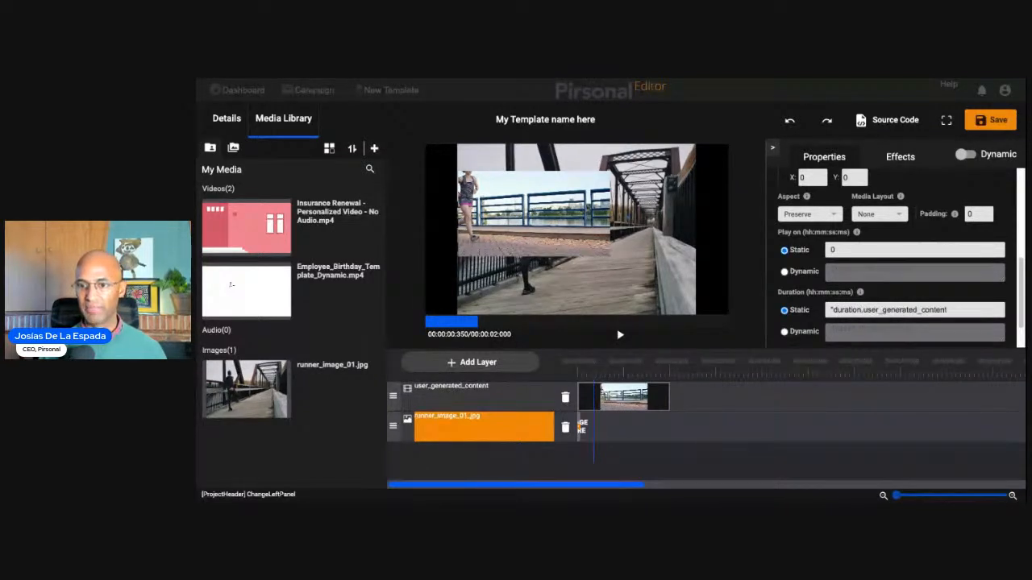
pyautogui.write('*')
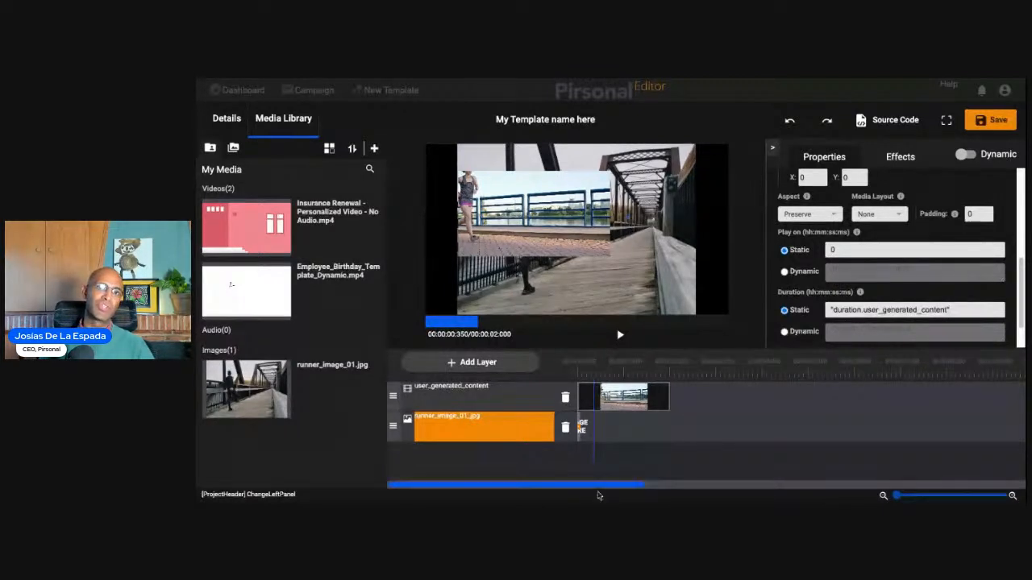
pyautogui.click(465, 398)
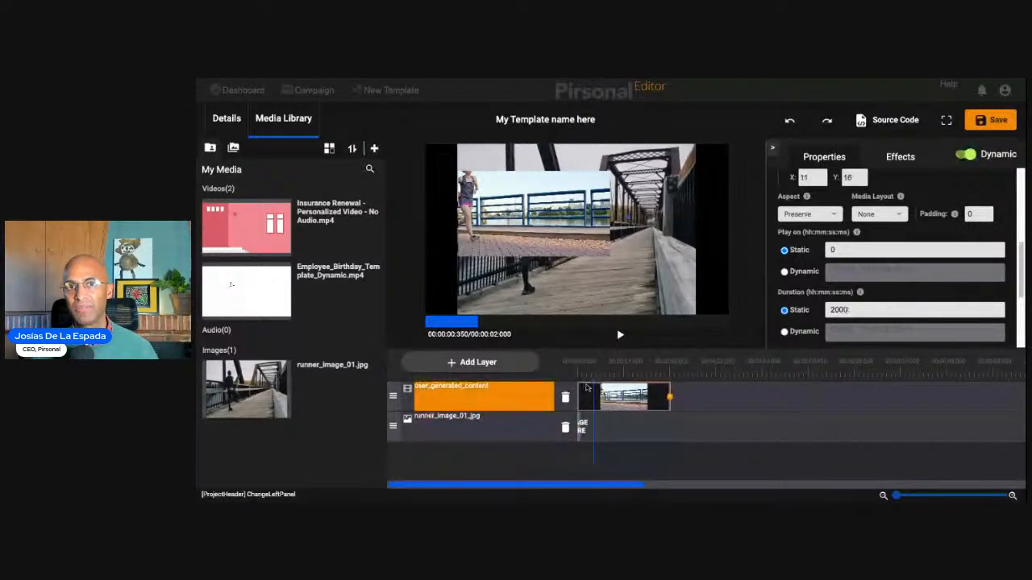
pyautogui.click(583, 426)
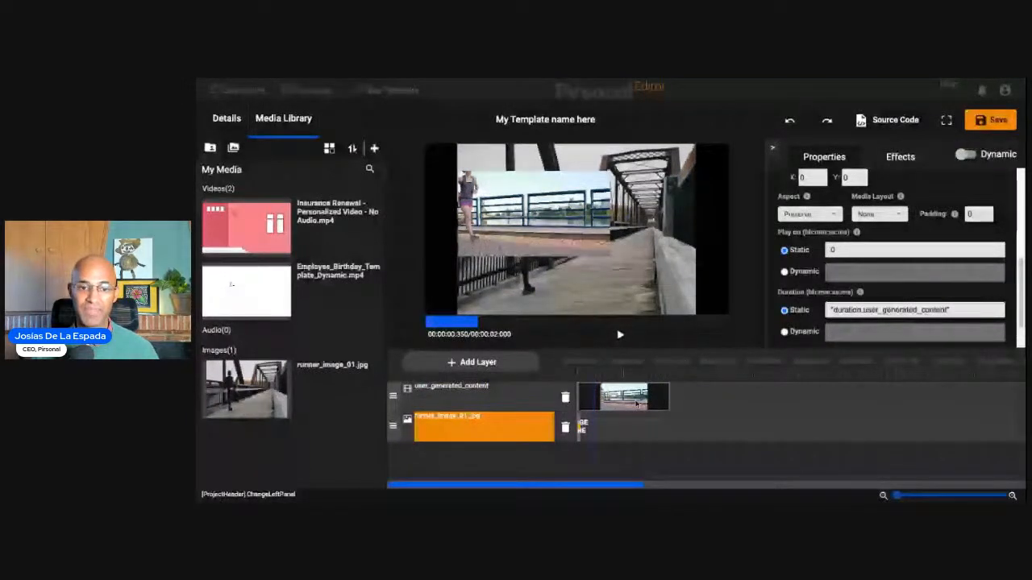
# - Add a dynamic text layer named first_name_01
pyautogui.click(510, 373)
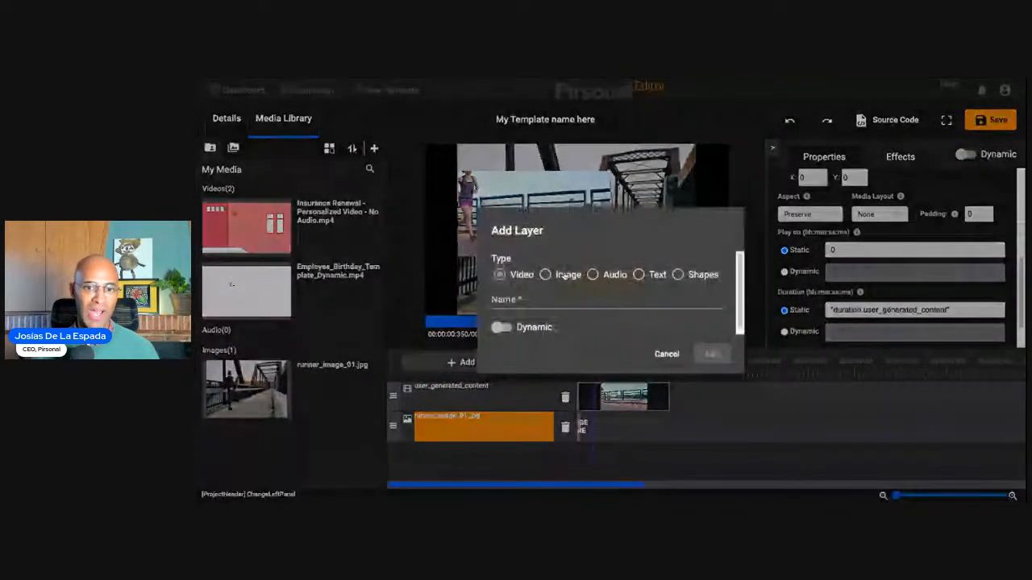
pyautogui.click(594, 275)
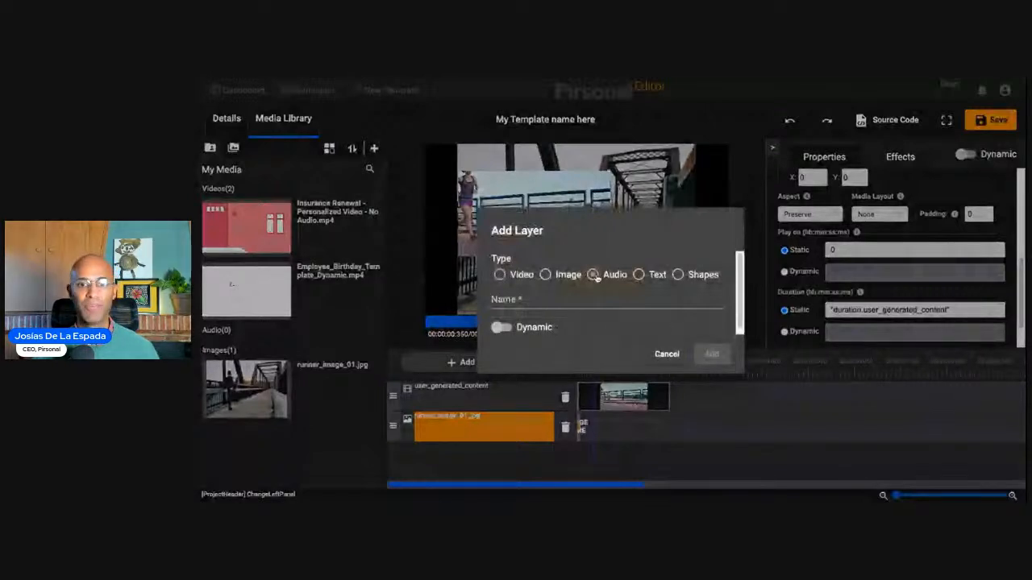
pyautogui.click(638, 275)
pyautogui.click(645, 297)
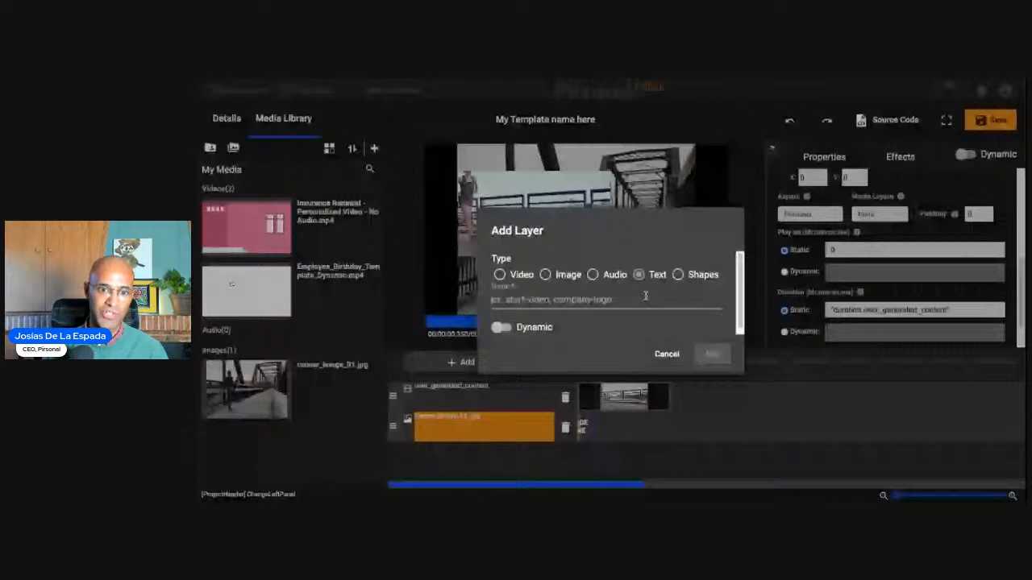
pyautogui.write('first_name')
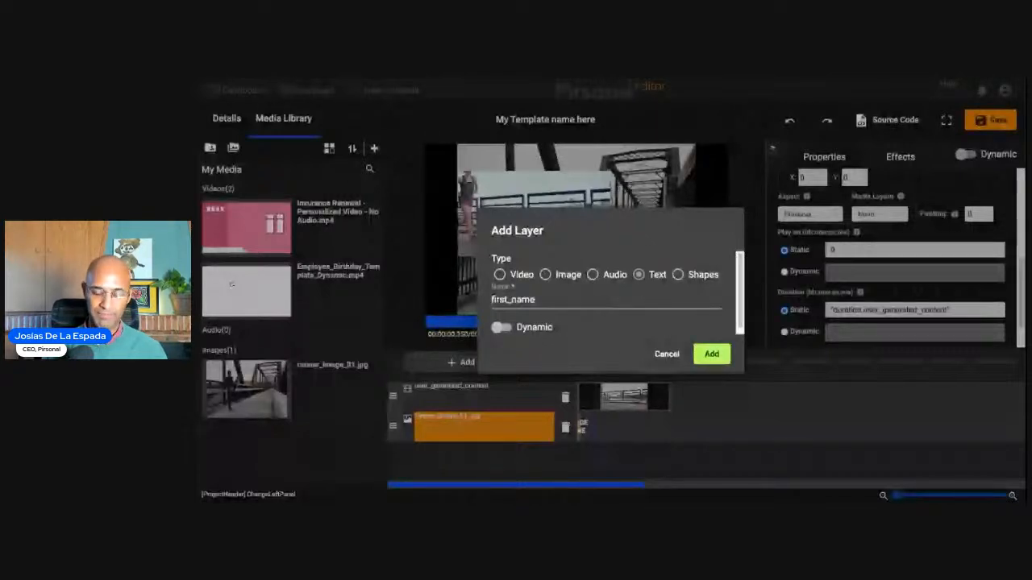
pyautogui.write('_01')
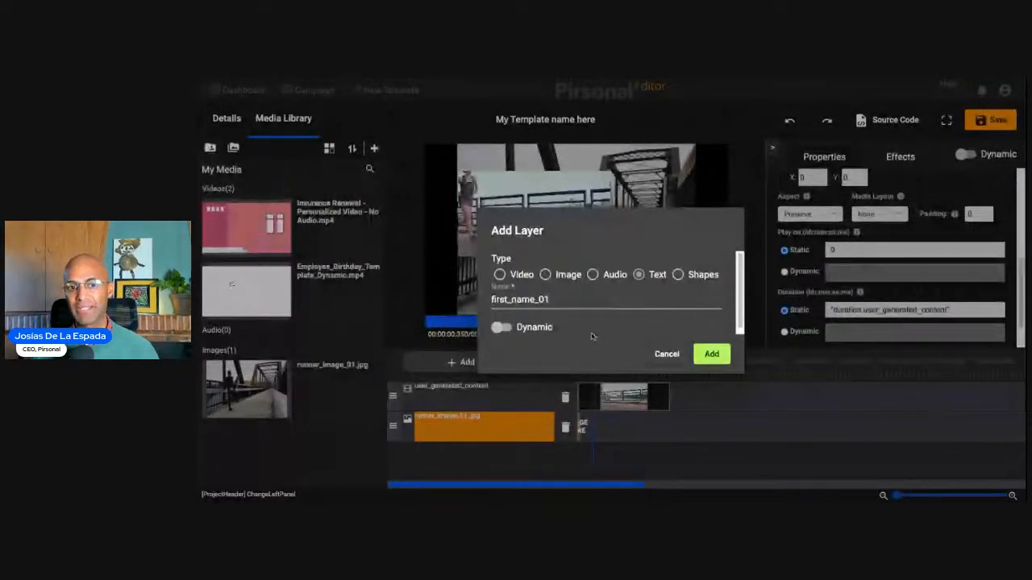
pyautogui.click(501, 327)
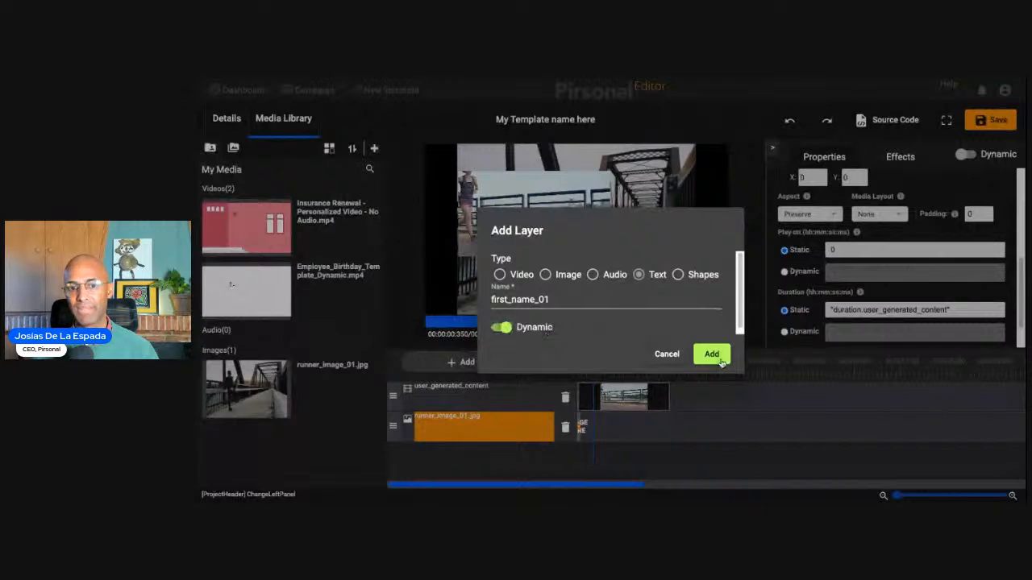
pyautogui.click(721, 361)
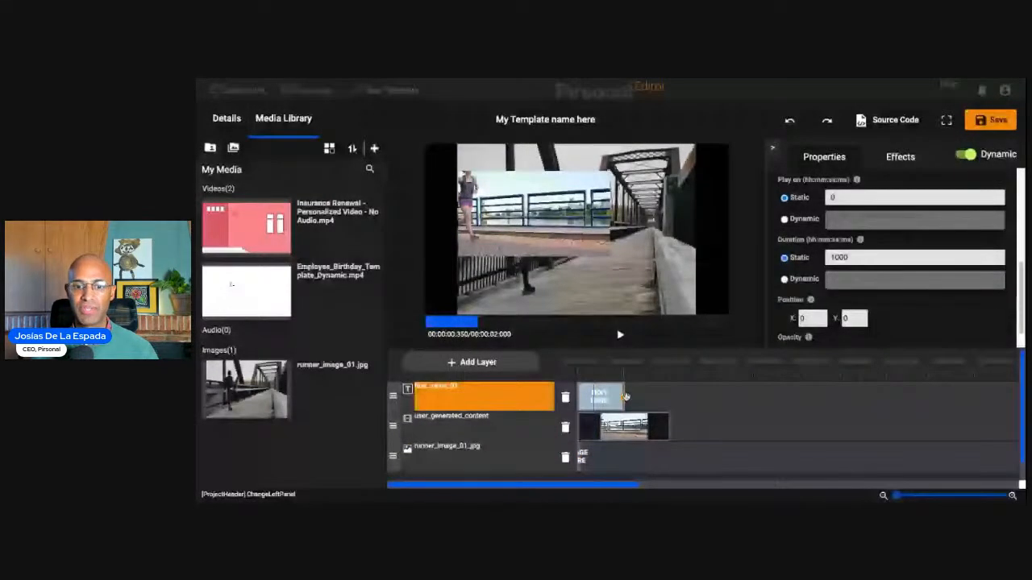
# - Try "duration.user_generated_content" as the static duration of the first_name_01 layer and clear the value again
pyautogui.click(521, 463)
pyautogui.click(514, 403)
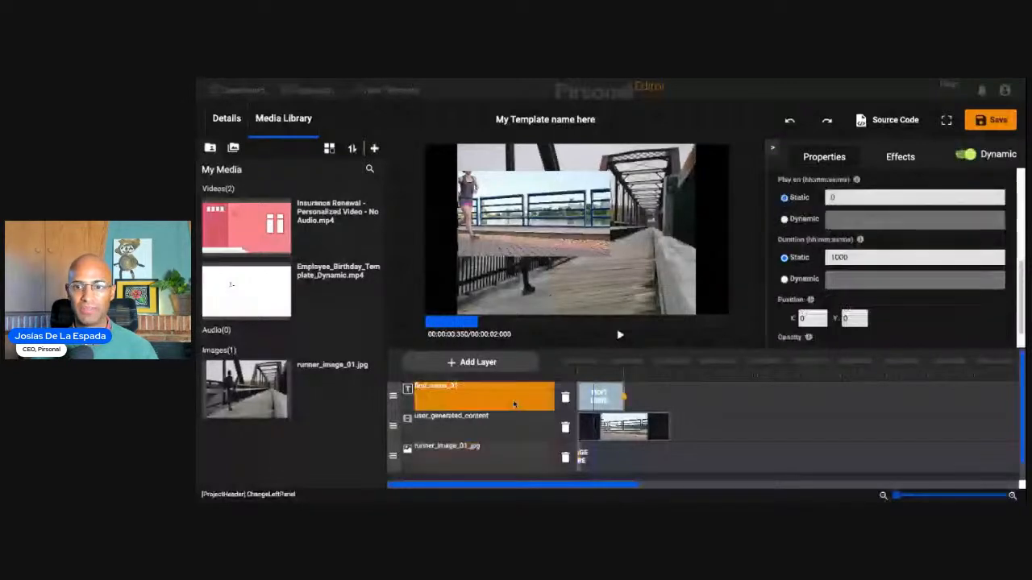
pyautogui.tripleClick(917, 256)
pyautogui.write('"duration.user_generated_content"')
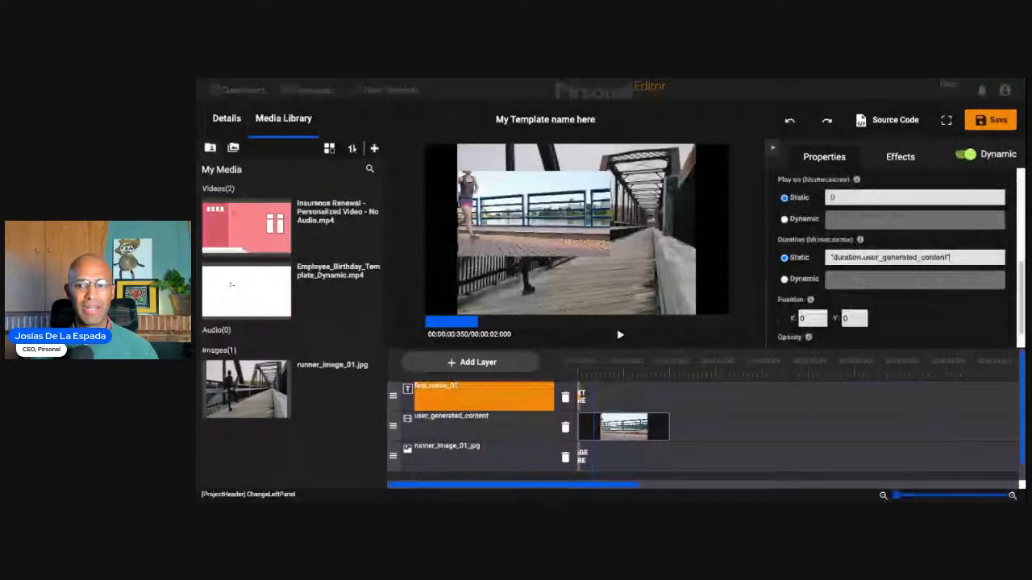
pyautogui.tripleClick(968, 257)
pyautogui.press('BackSpace')
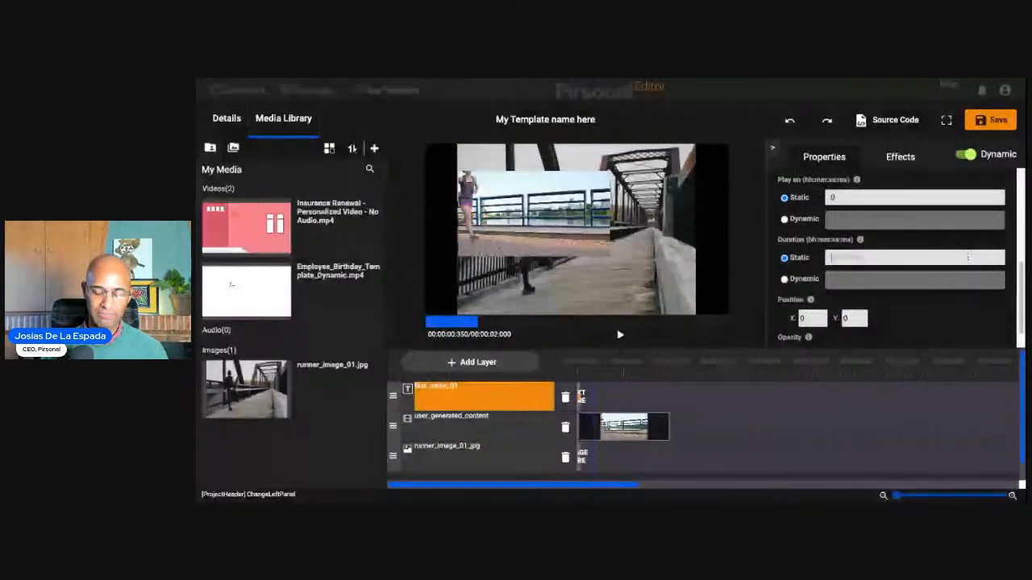
# - Set the static duration of the runner_image_01.jpg layer to 10000
pyautogui.click(507, 461)
pyautogui.tripleClick(901, 310)
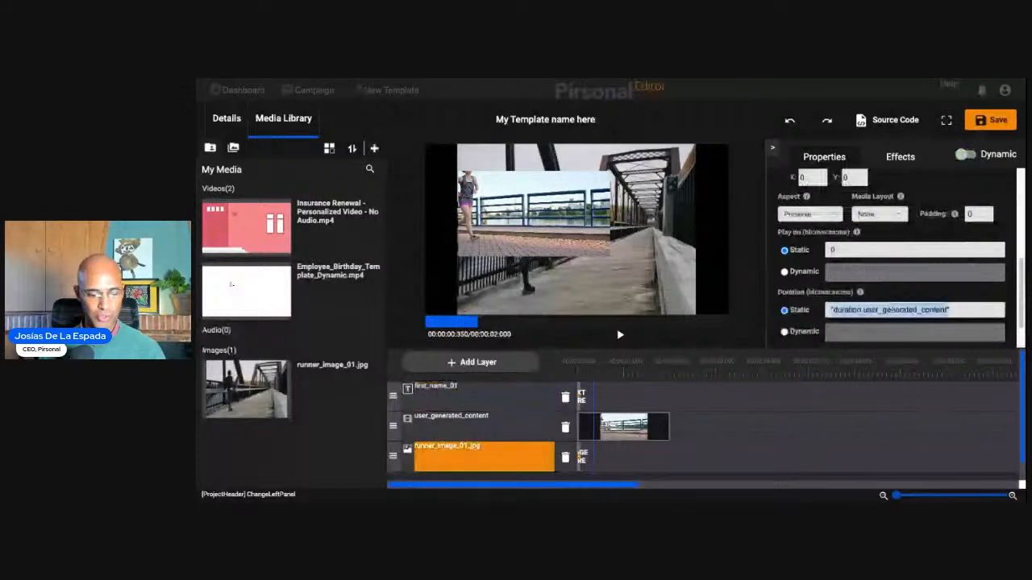
pyautogui.write('300')
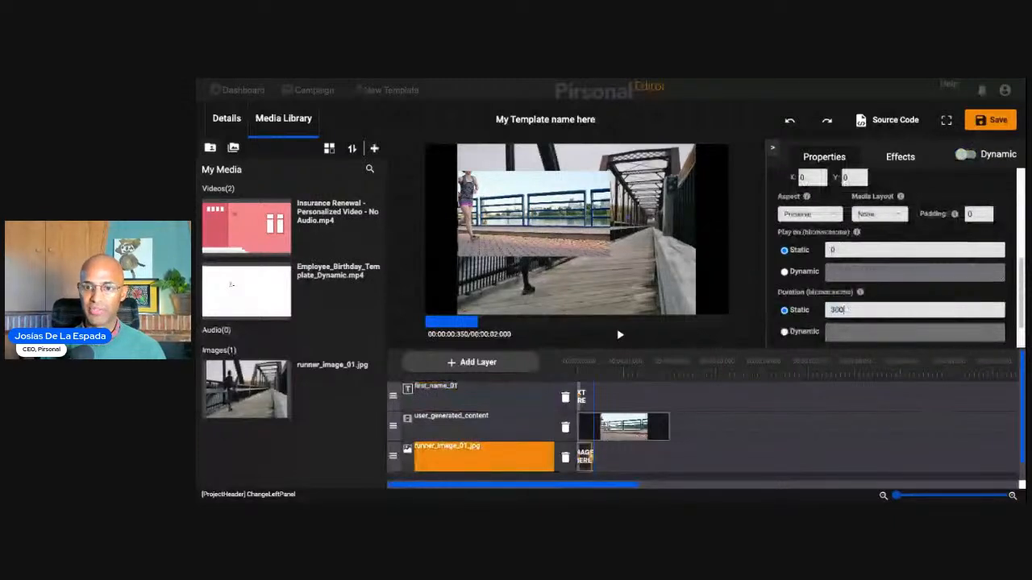
pyautogui.press('BackSpace')
pyautogui.press('BackSpace')
pyautogui.press('BackSpace')
pyautogui.write('10000')
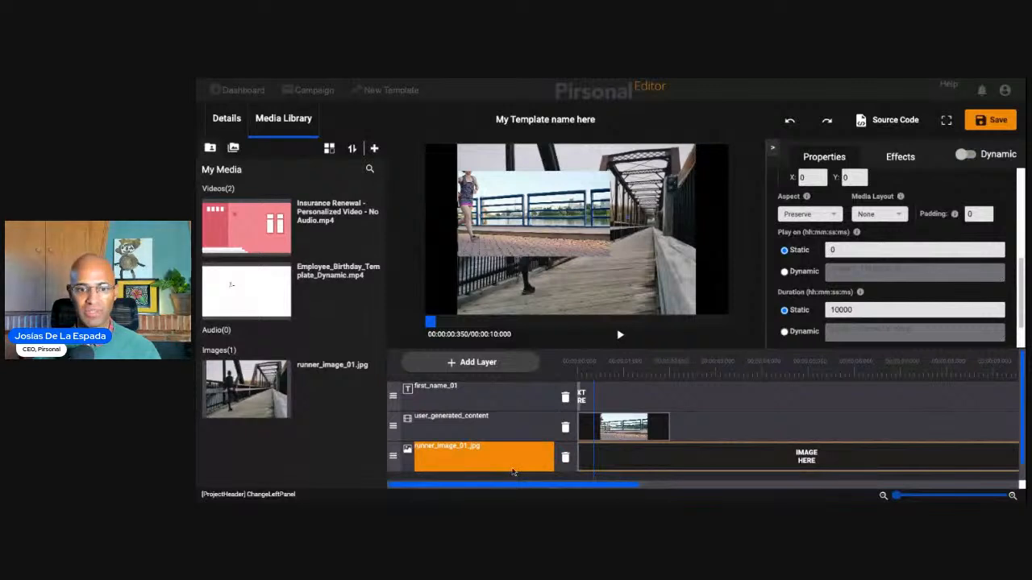
# - Set the static duration of the user_generated_content layer to 10000 and that of the first_name_01 layer to 3000
pyautogui.click(508, 428)
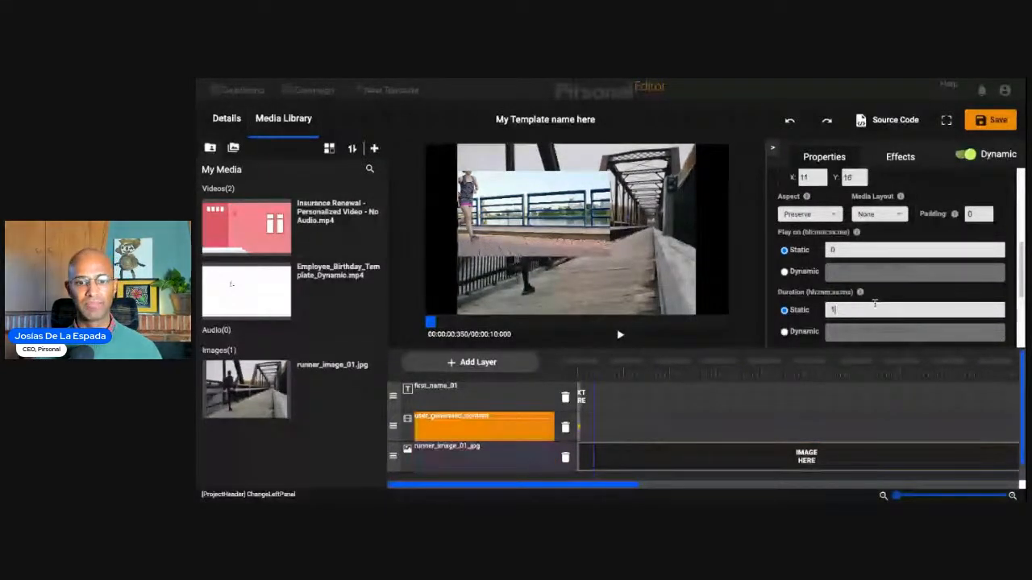
pyautogui.write('0000')
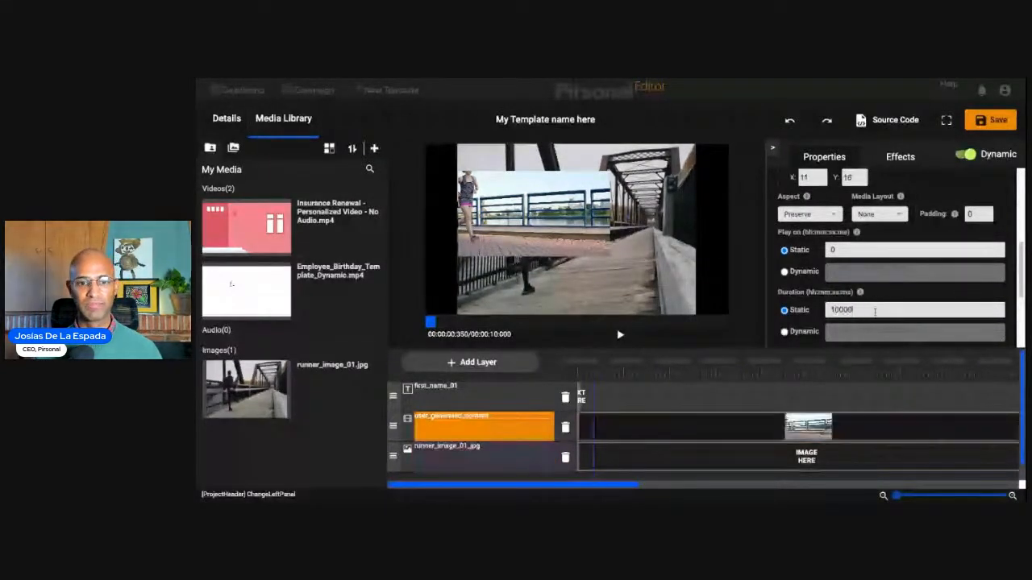
pyautogui.click(510, 393)
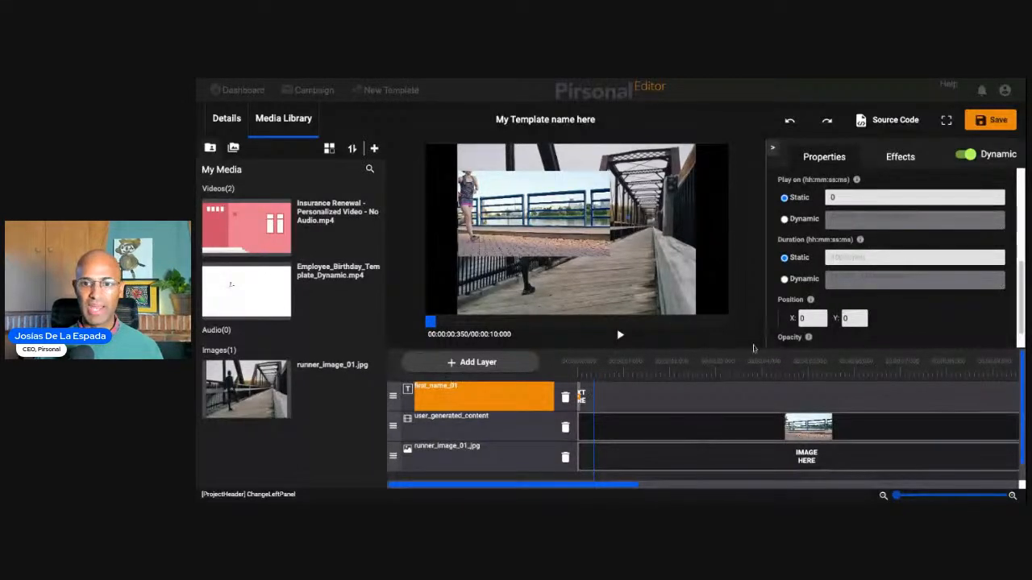
pyautogui.write('3000')
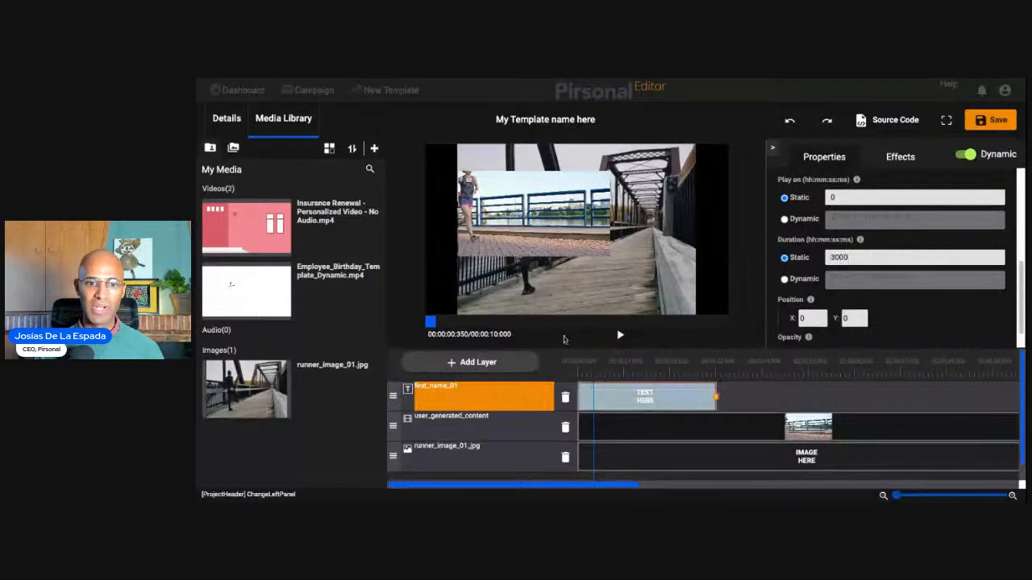
# - Add a non-dynamic video layer named video_02
pyautogui.click(484, 363)
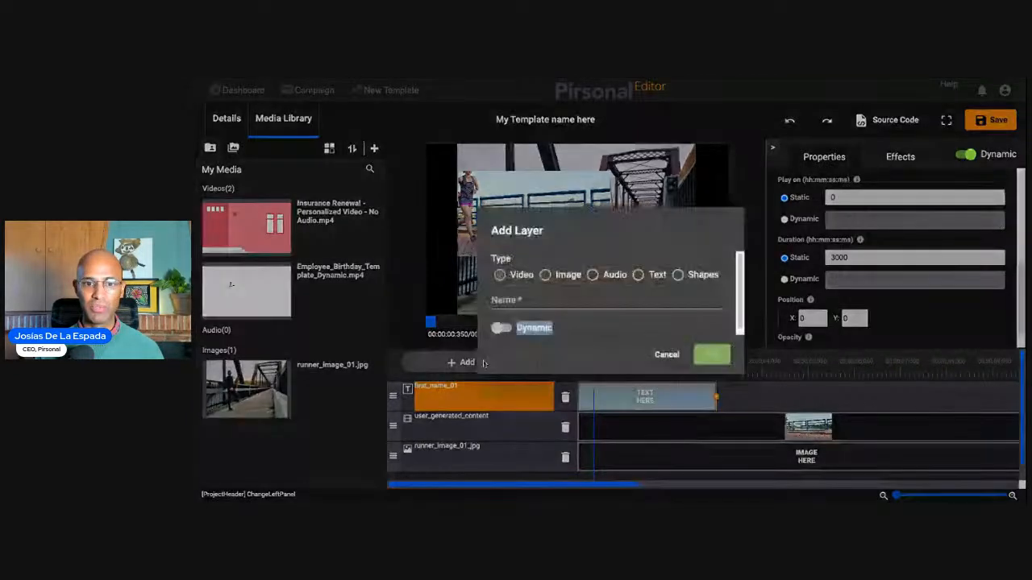
pyautogui.click(500, 275)
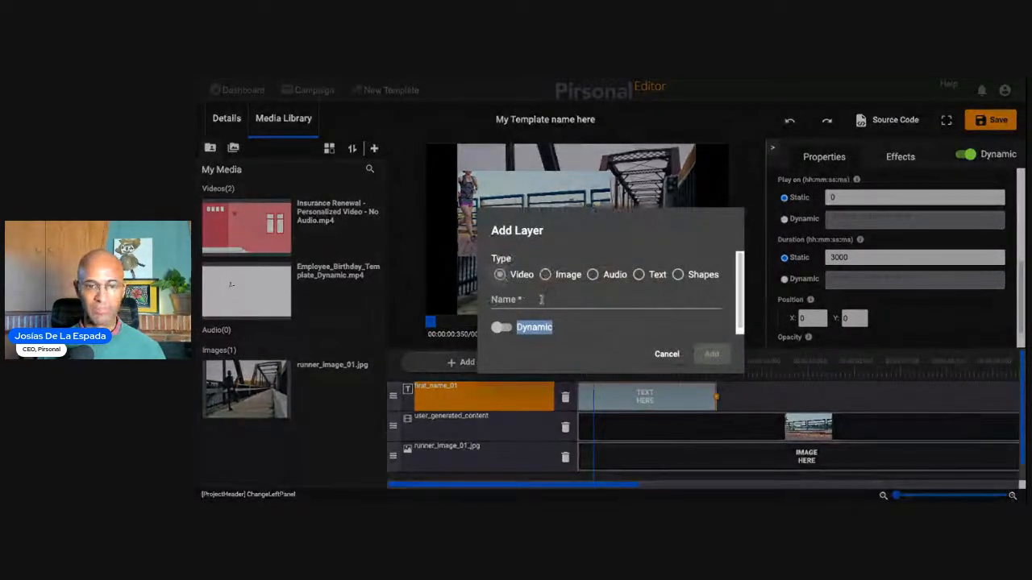
pyautogui.click(541, 300)
pyautogui.write('video_02')
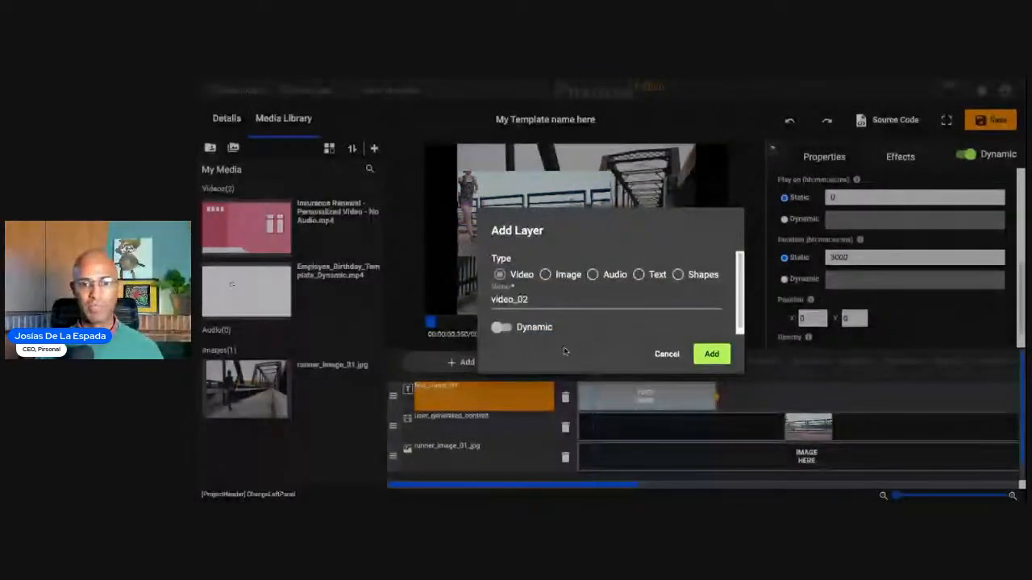
pyautogui.click(711, 354)
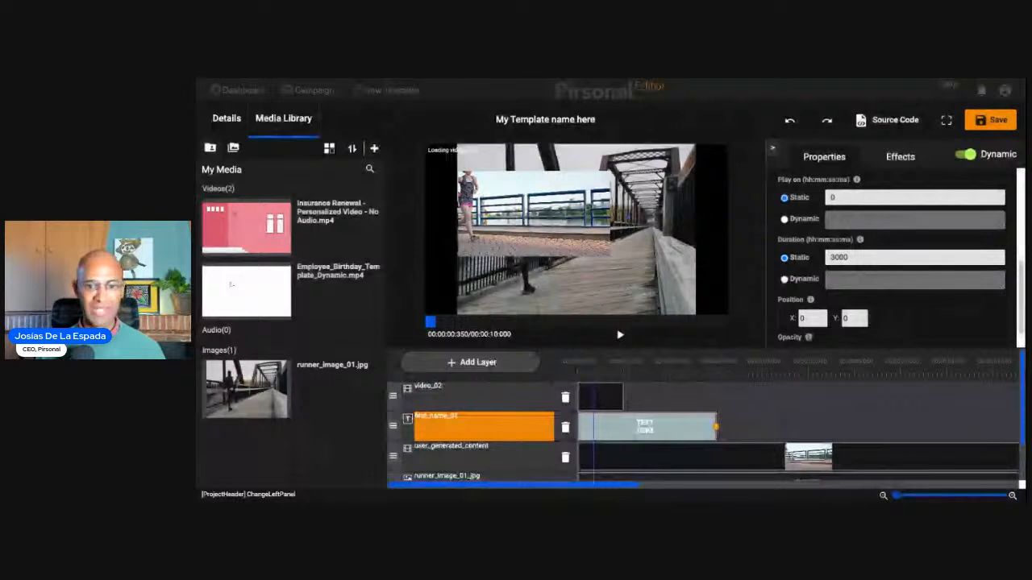
# - Load the running video into the video_02 layer from its pirsonalmarketing.b-cdn.net URL and move its clip to start at about 2225 ms
pyautogui.click(482, 407)
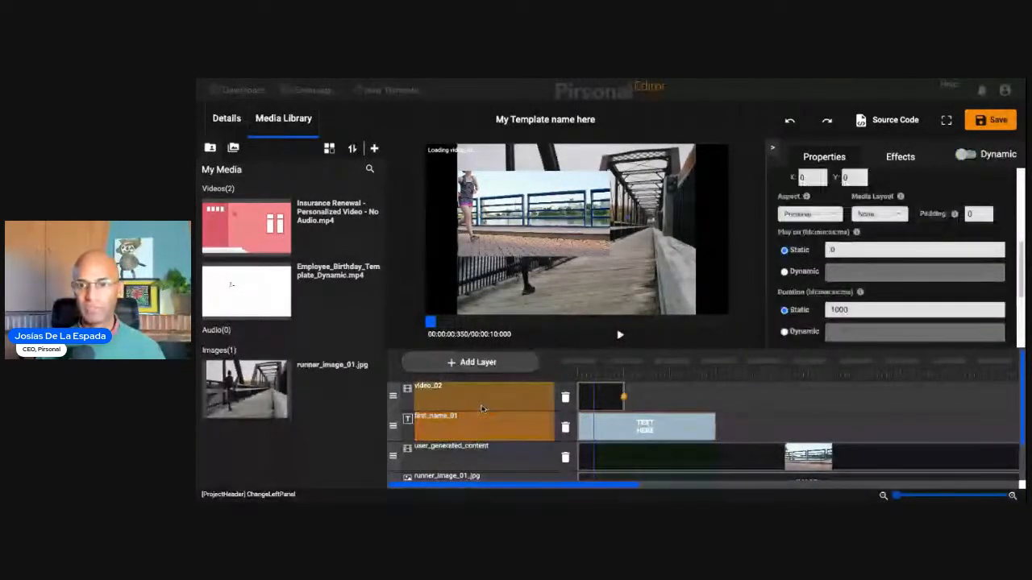
pyautogui.click(821, 239)
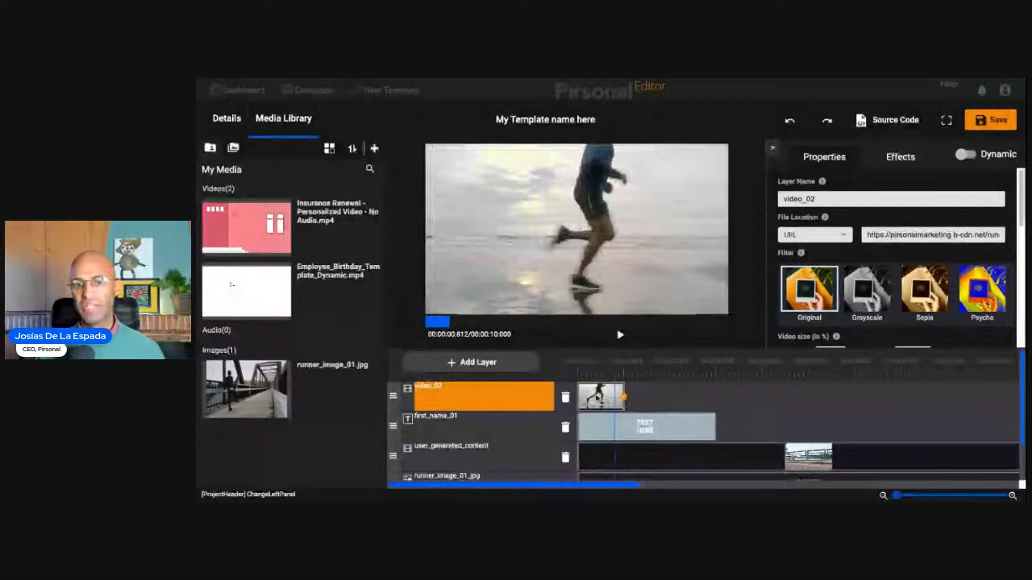
pyautogui.moveTo(598, 396); pyautogui.dragTo(699, 396)
pyautogui.scroll(-1, 780, 389)
pyautogui.scroll(1, 720, 438)
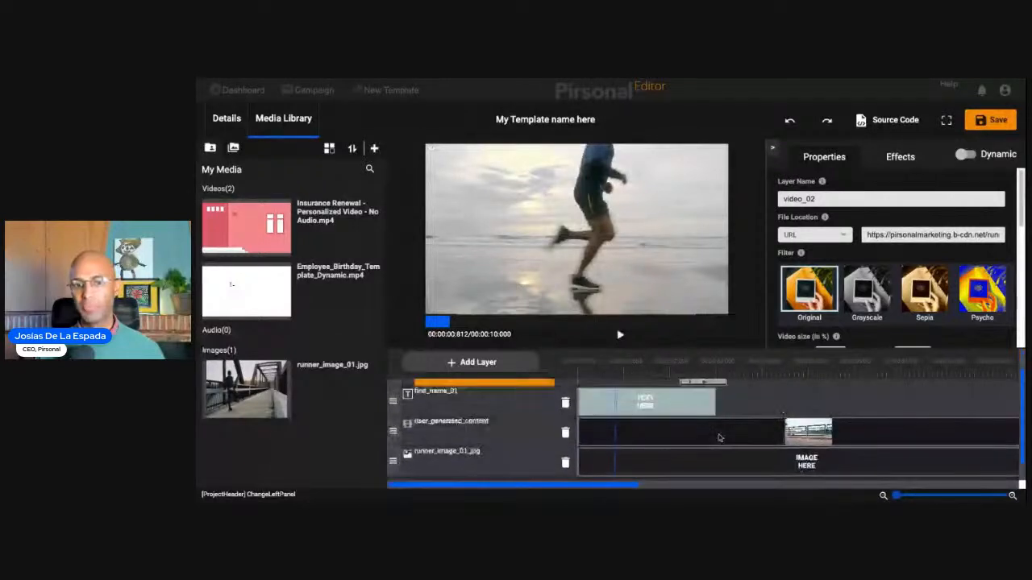
pyautogui.click(720, 438)
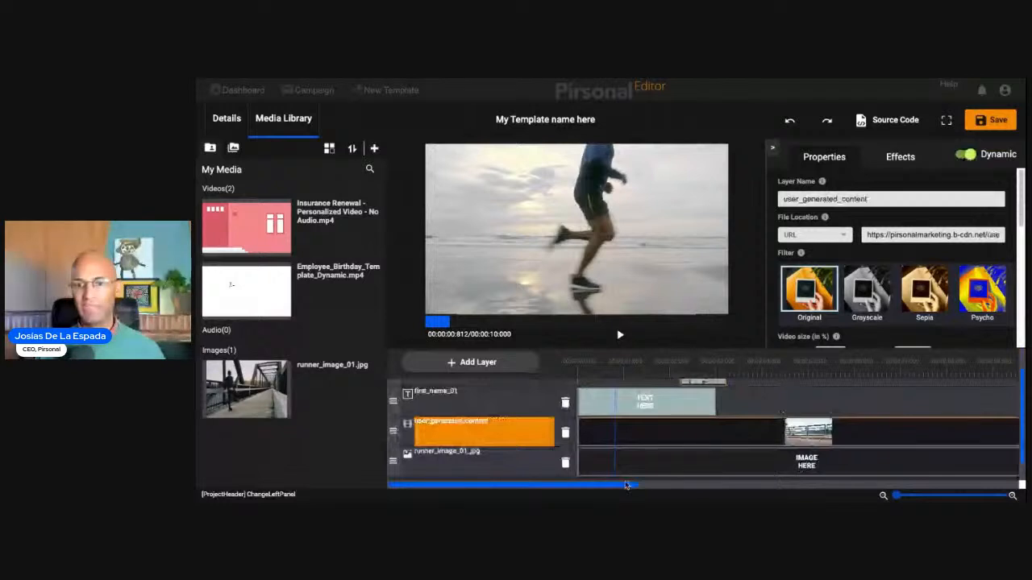
pyautogui.scroll(-3, 854, 298)
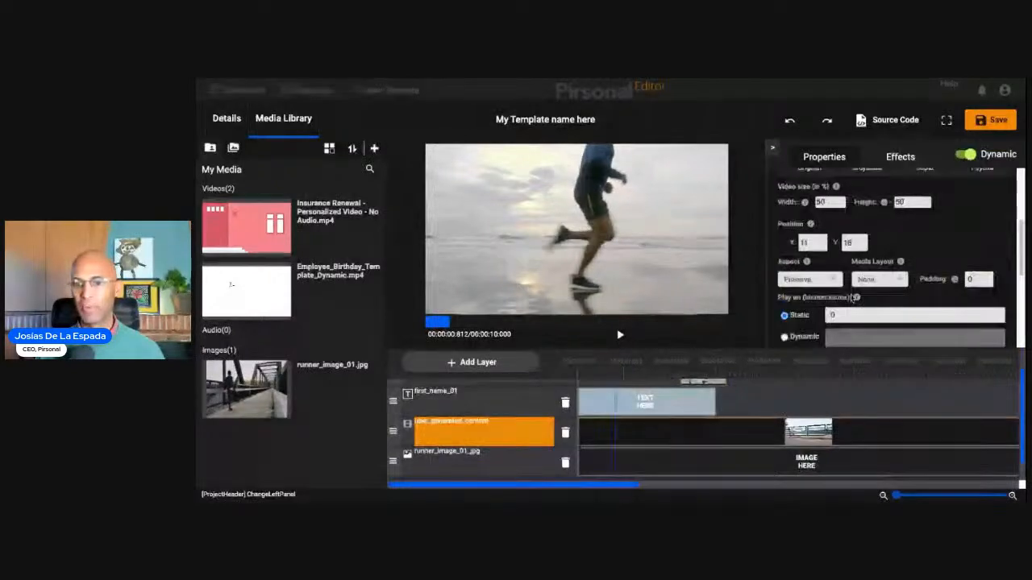
pyautogui.scroll(-2, 855, 297)
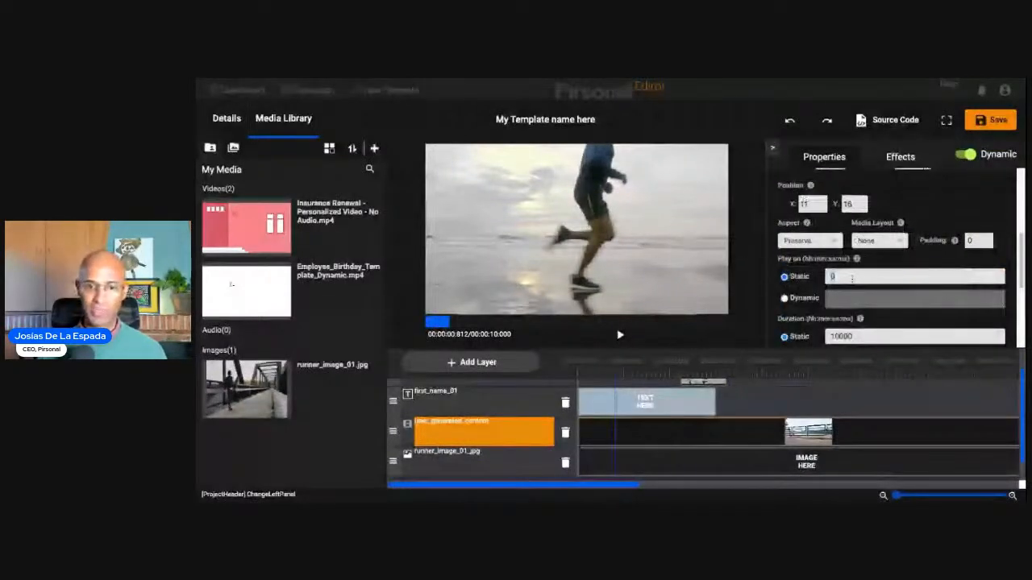
pyautogui.scroll(1, 553, 435)
pyautogui.scroll(1, 536, 403)
# - Set the static Play on time of the video_02 layer to 2000
pyautogui.keyDown('ctrl'); pyautogui.click(536, 403); pyautogui.keyUp('ctrl')
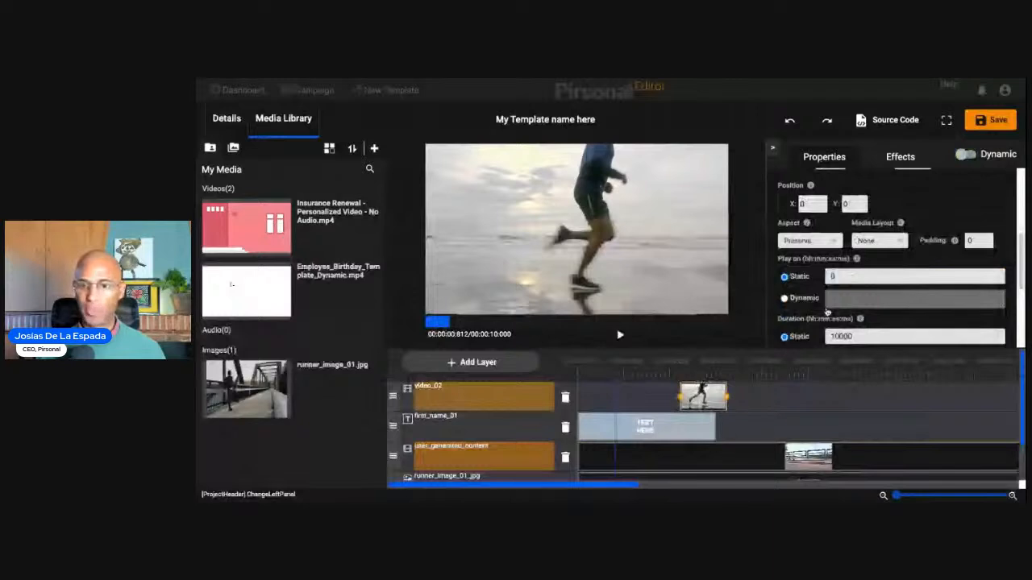
pyautogui.click(524, 403)
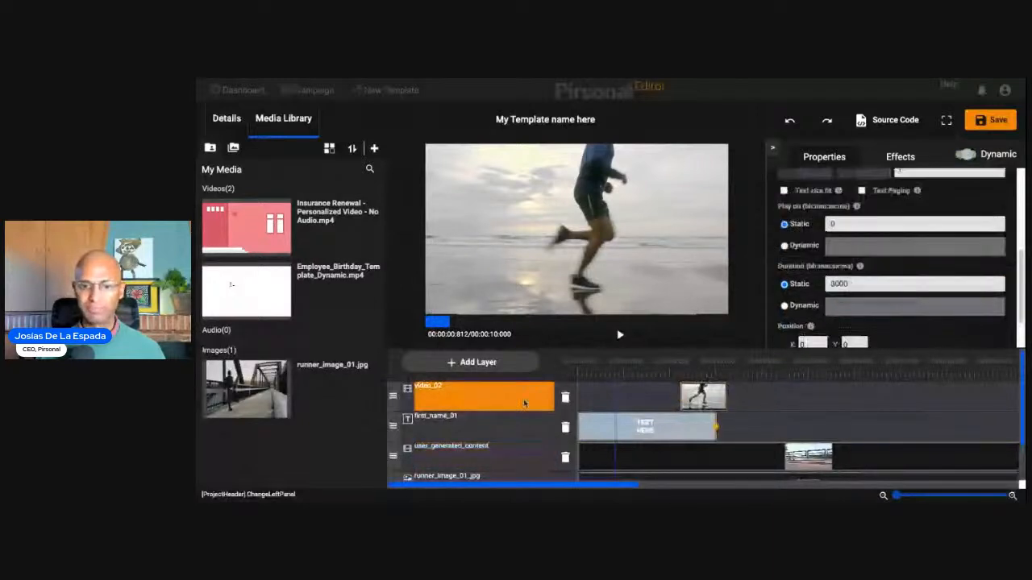
pyautogui.click(524, 403)
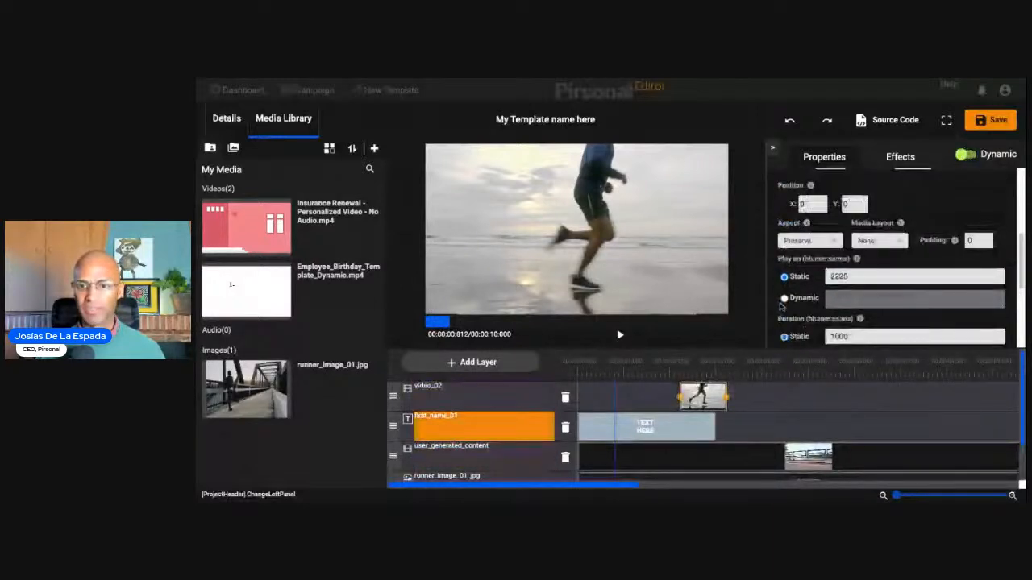
pyautogui.doubleClick(876, 274)
pyautogui.write('2000')
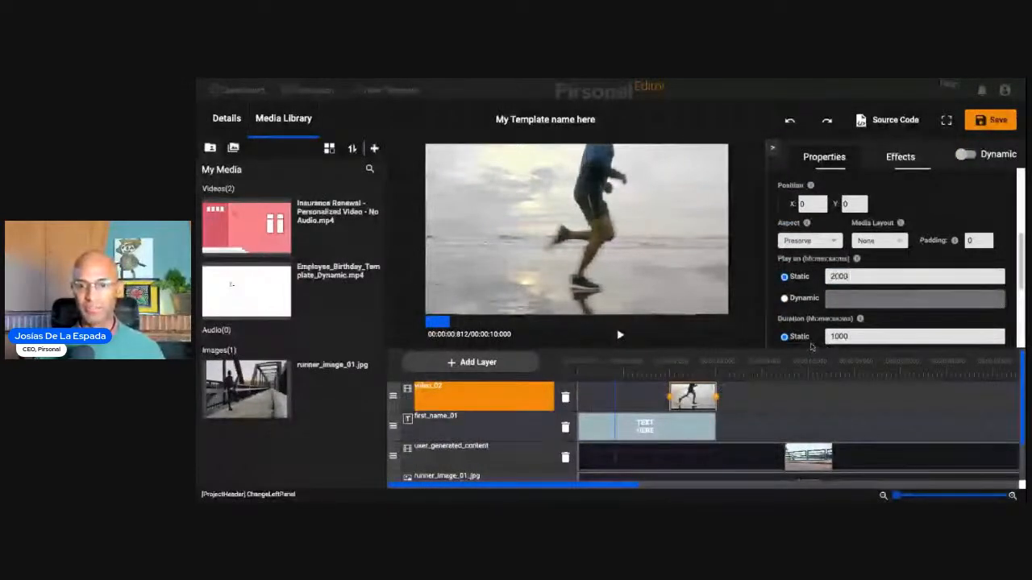
# - Set the static duration of the video_02 layer to 3000
pyautogui.click(849, 337)
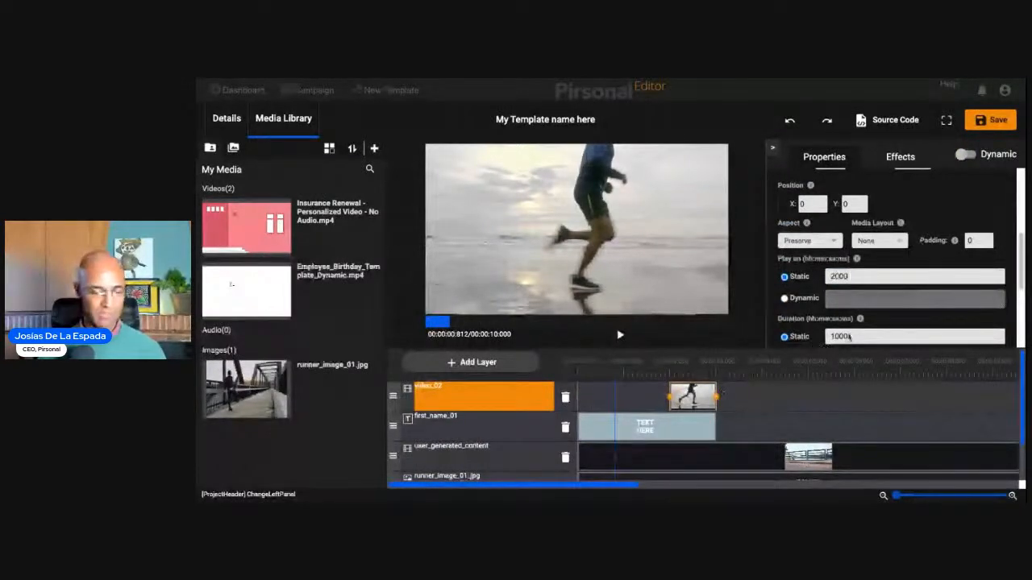
pyautogui.press('BackSpace')
pyautogui.press('BackSpace')
pyautogui.press('BackSpace')
pyautogui.press('BackSpace')
pyautogui.write('3000')
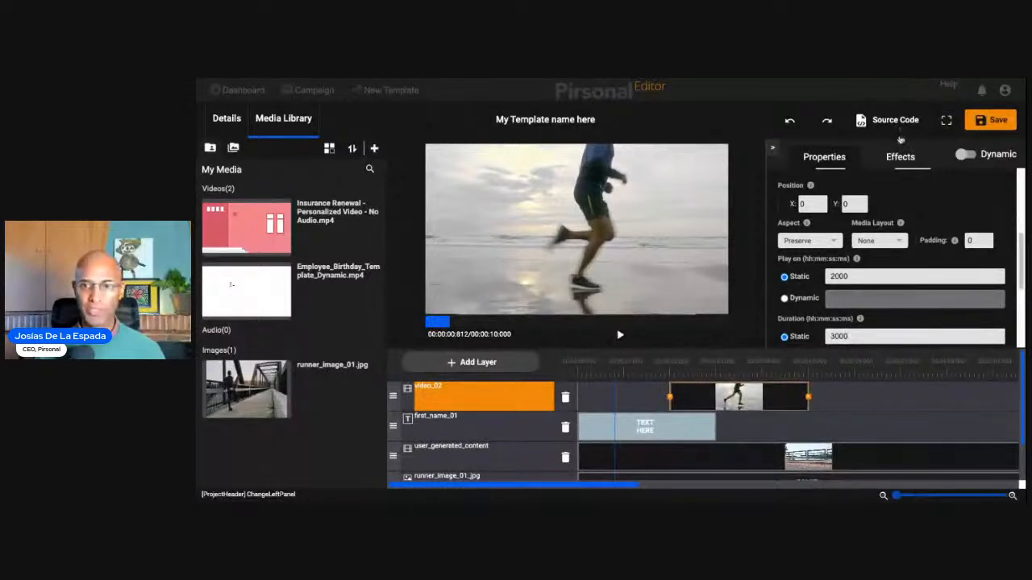
# - Set the image fade in and image fade out effects of the video_02 layer to 1000 ms each, previewing the fade-in
pyautogui.click(900, 159)
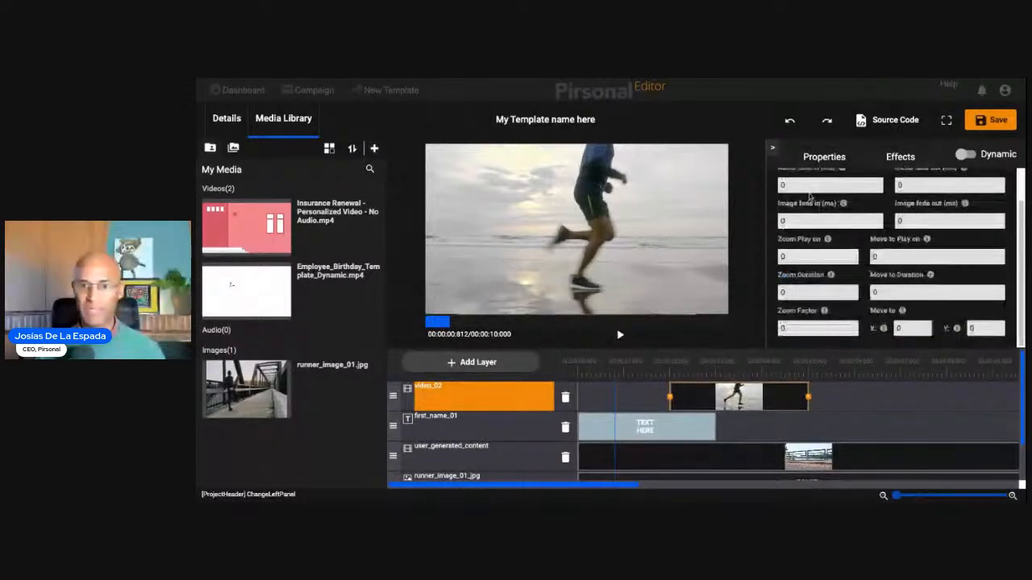
pyautogui.scroll(1, 853, 260)
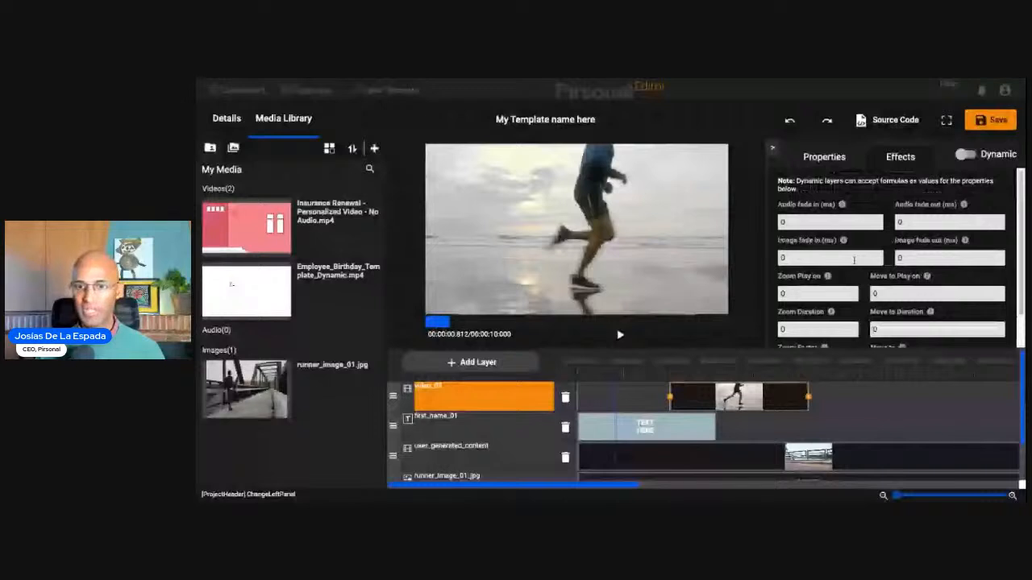
pyautogui.click(854, 260)
pyautogui.write('1000')
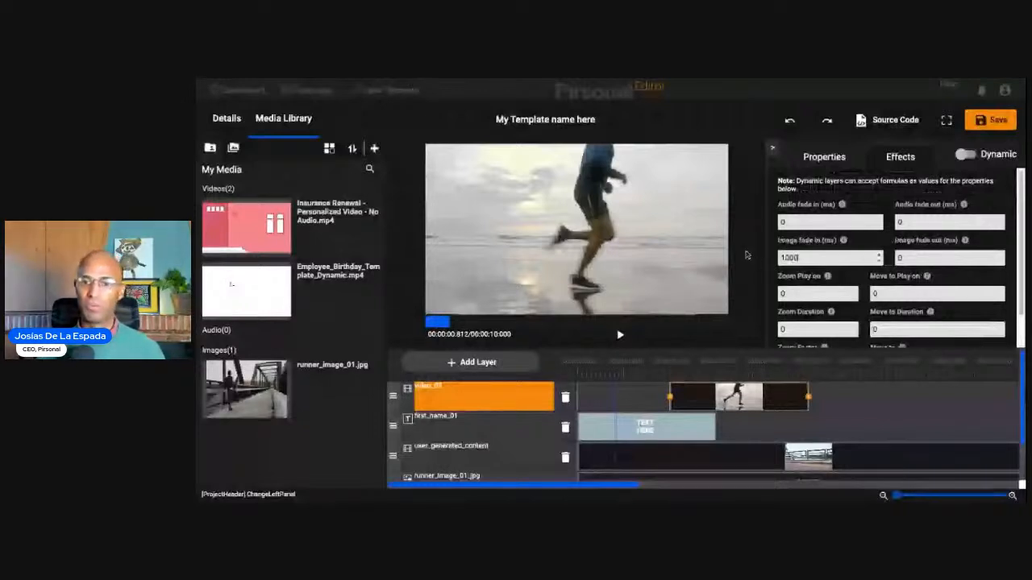
pyautogui.click(620, 334)
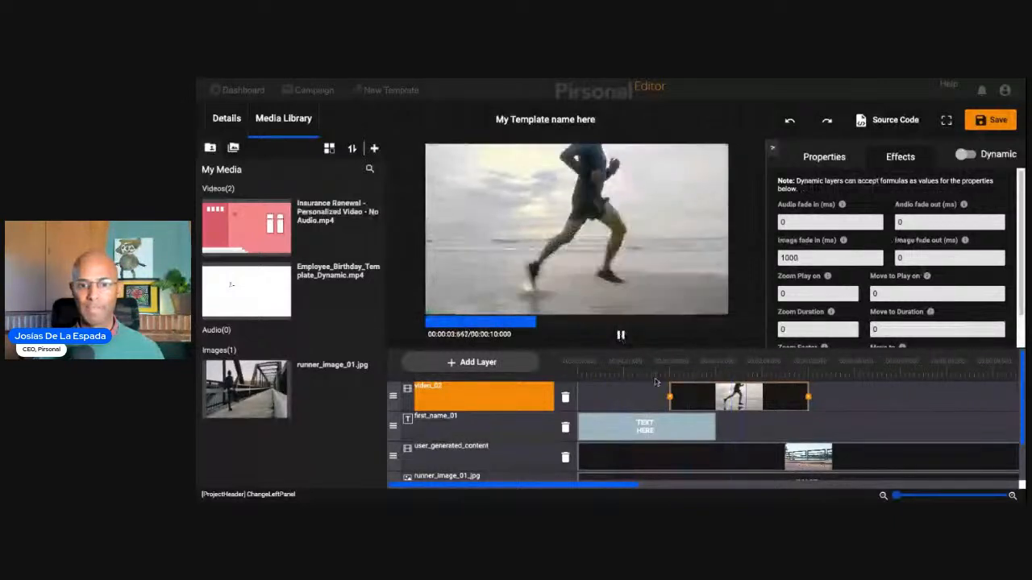
pyautogui.click(620, 335)
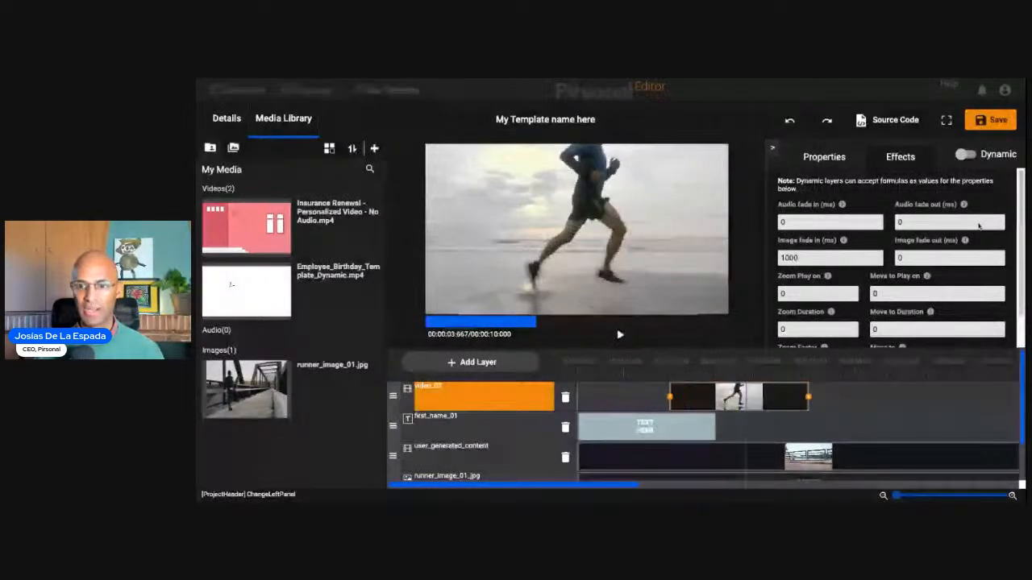
pyautogui.press('Tab')
pyautogui.write('1000')
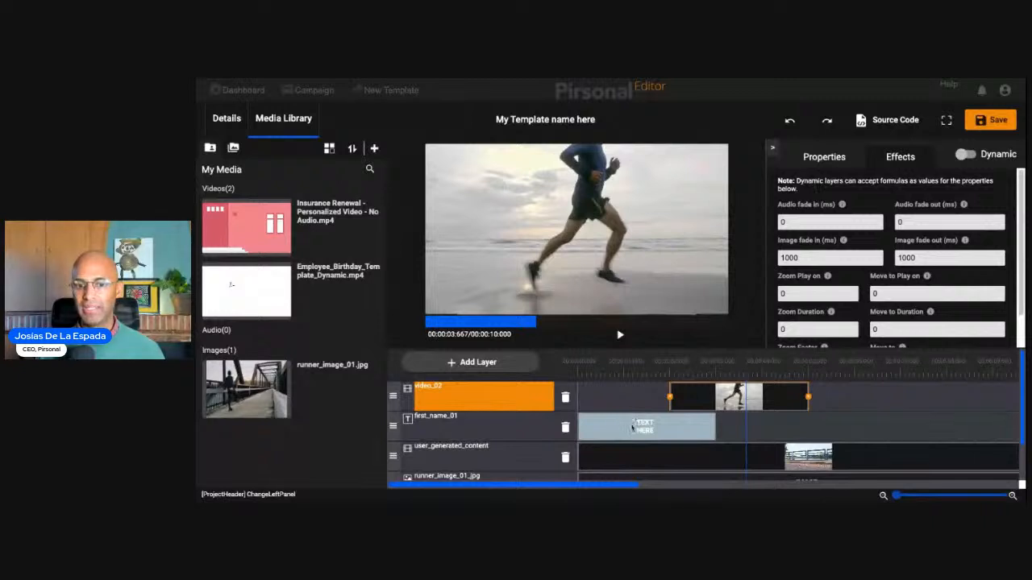
# - Set the static duration of the user_generated_content layer to 3000
pyautogui.click(627, 431)
pyautogui.click(523, 431)
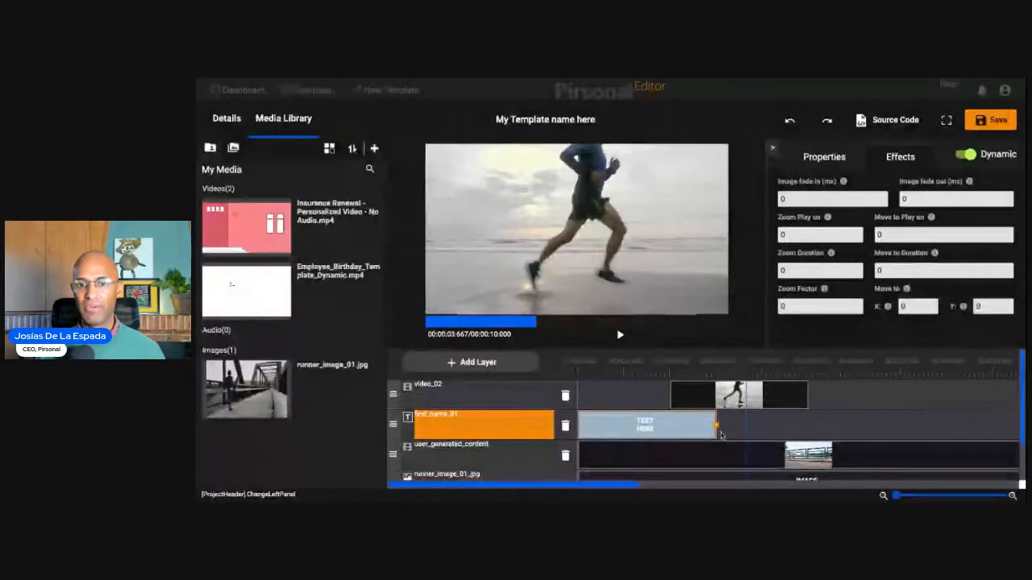
pyautogui.scroll(-1, 720, 427)
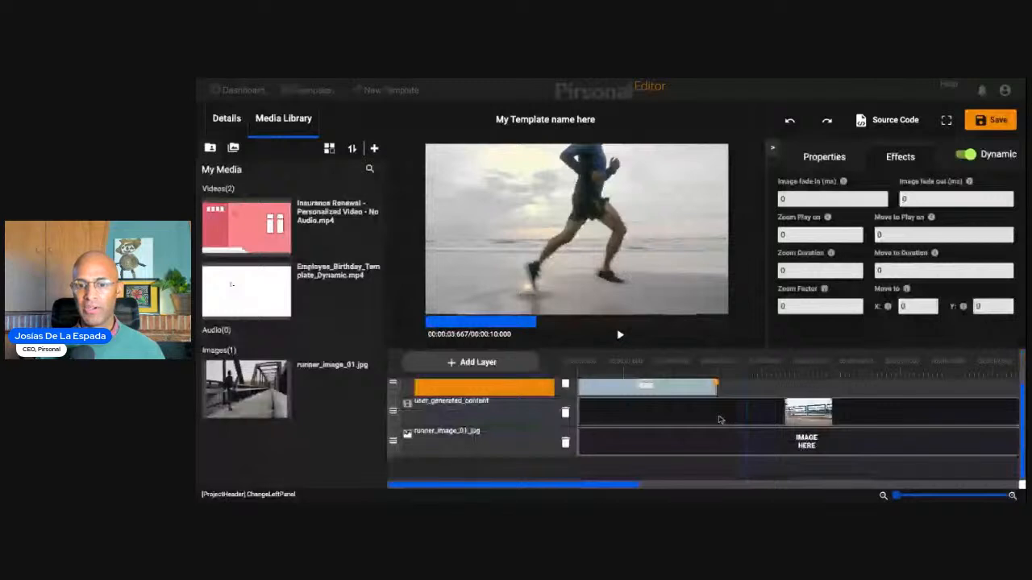
pyautogui.click(720, 420)
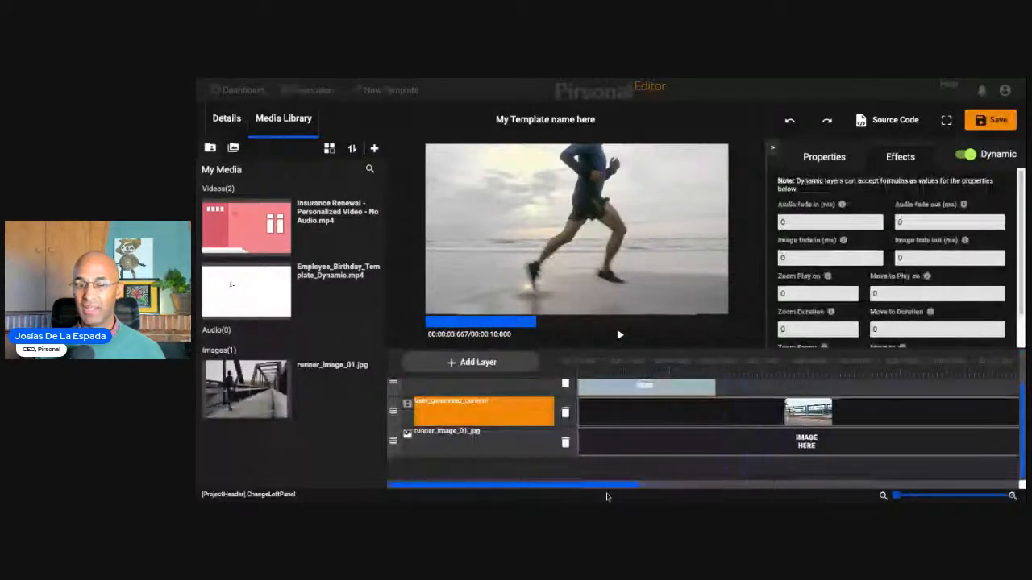
pyautogui.scroll(1, 792, 386)
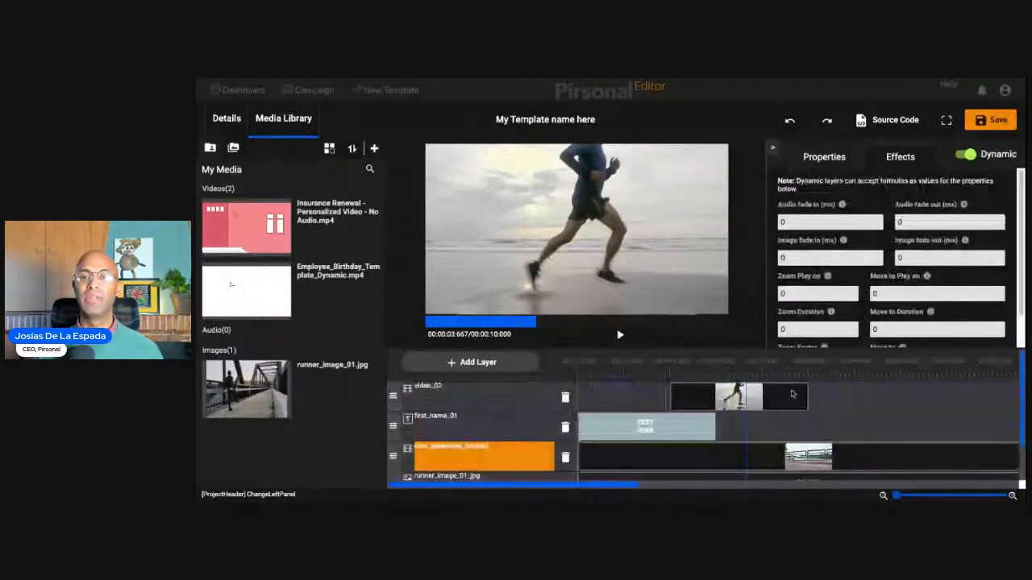
pyautogui.click(824, 156)
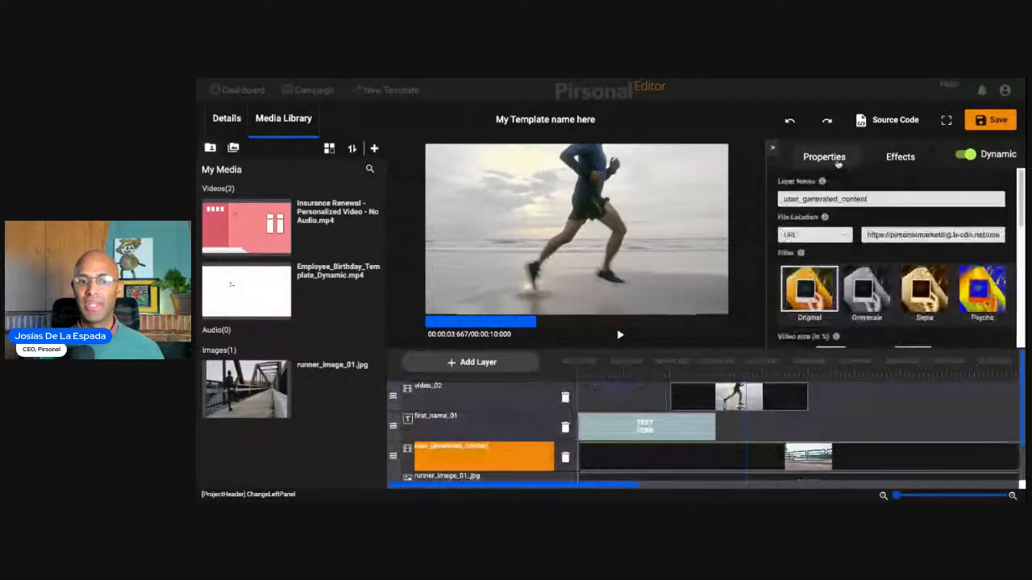
pyautogui.scroll(-1, 876, 266)
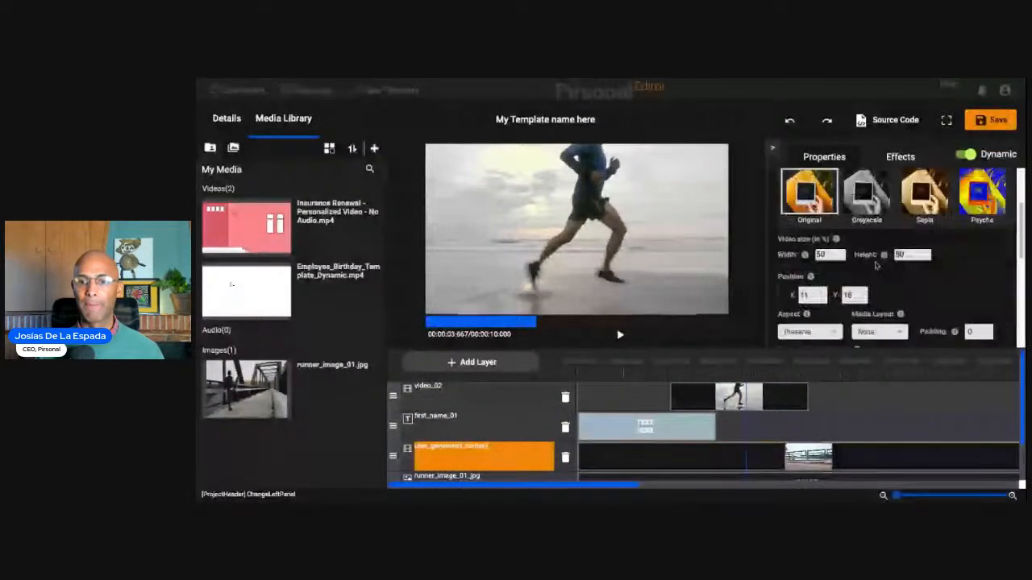
pyautogui.scroll(-2, 876, 266)
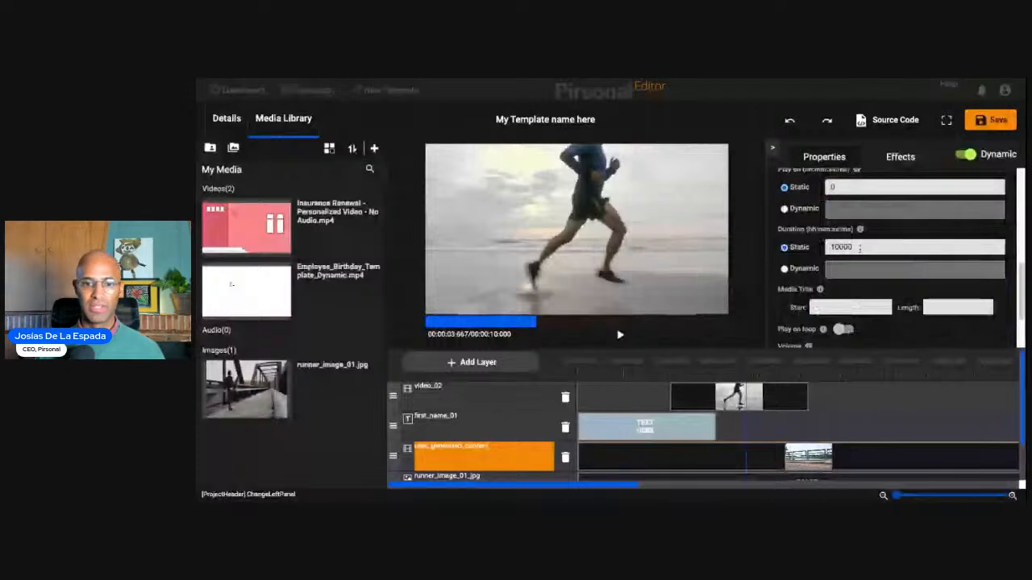
pyautogui.doubleClick(859, 248)
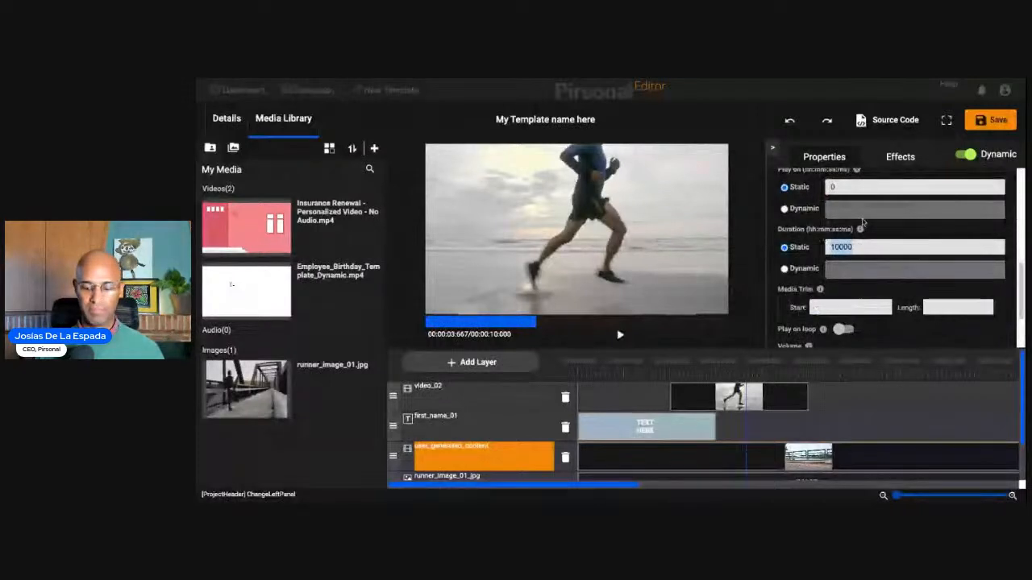
pyautogui.write('1')
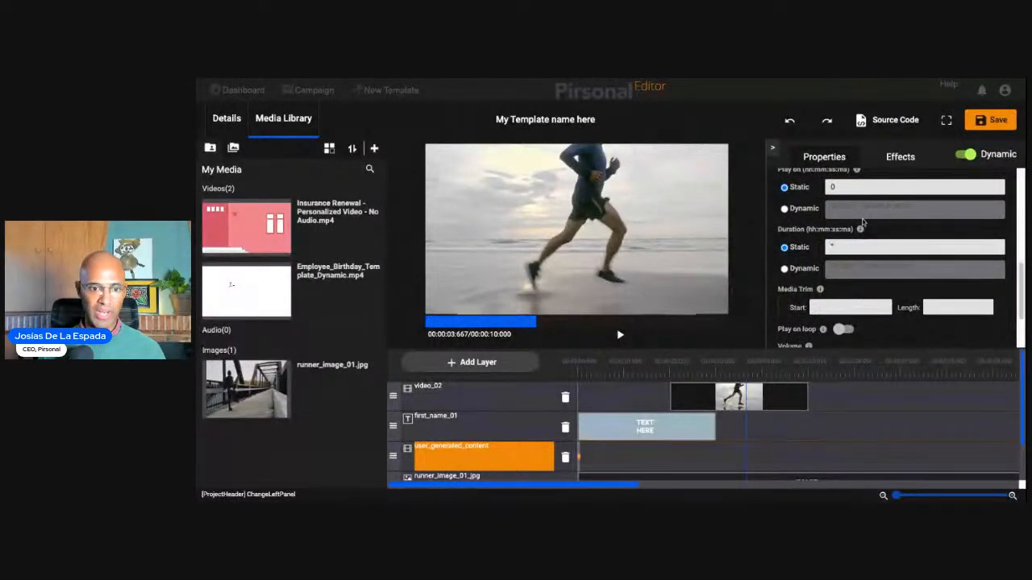
pyautogui.write('vido')
pyautogui.hotkey('ctrl', 'a')
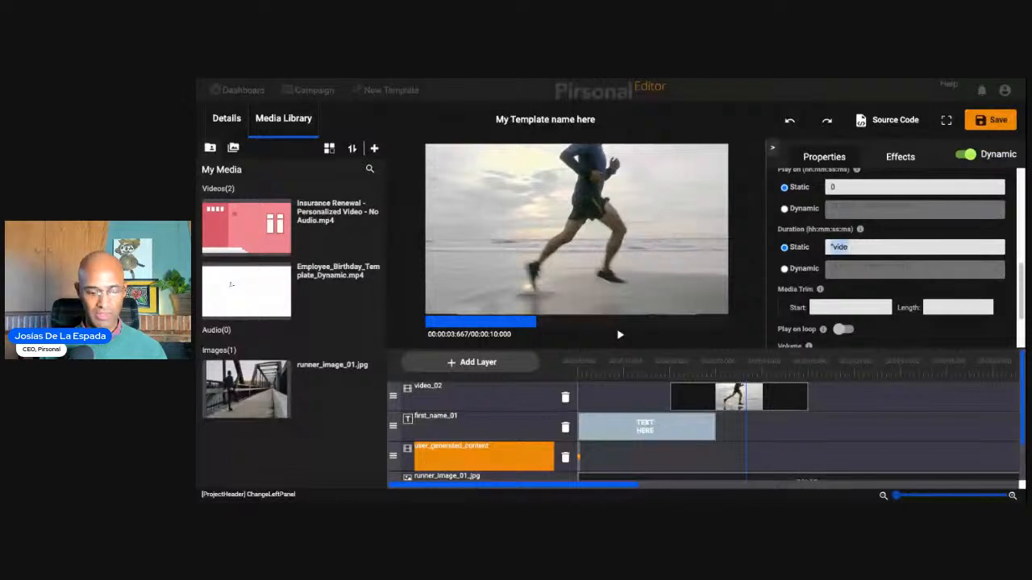
pyautogui.write('3000')
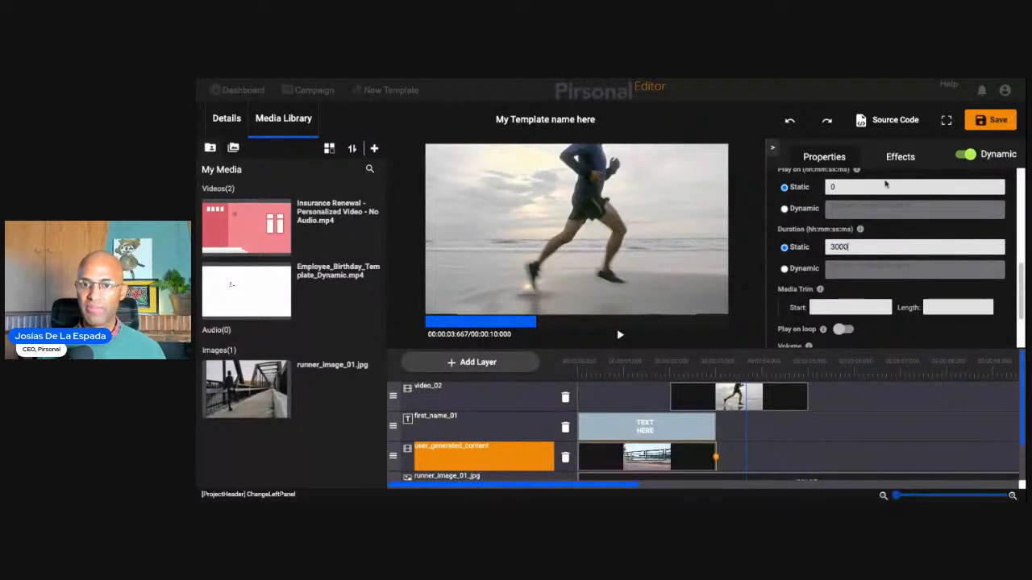
# - Set the static Play on value of the user_generated_content layer to "video_02.end", including the quotation marks
pyautogui.doubleClick(852, 187)
pyautogui.write('"vi')
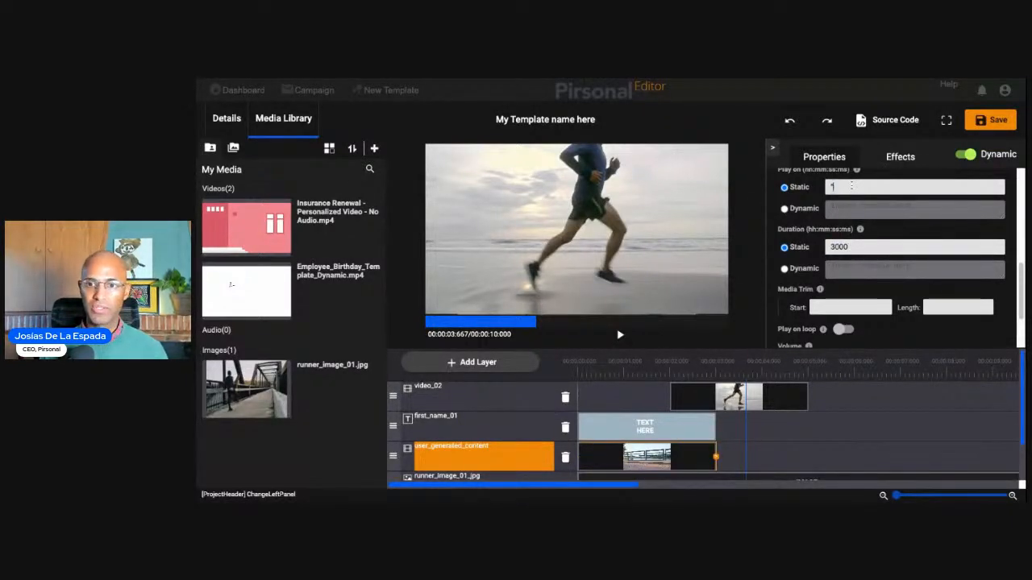
pyautogui.write('deo_02')
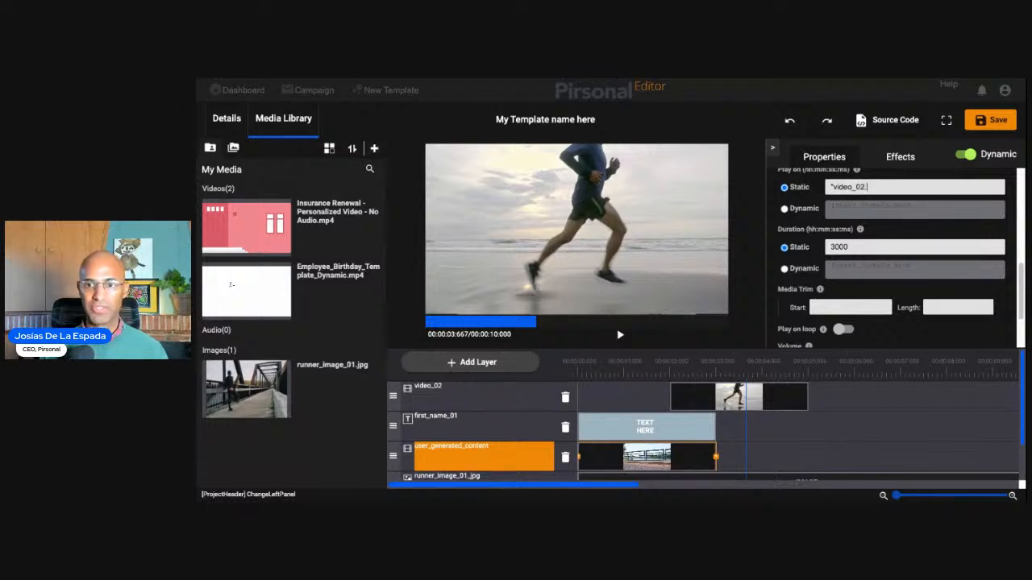
pyautogui.write('.end"')
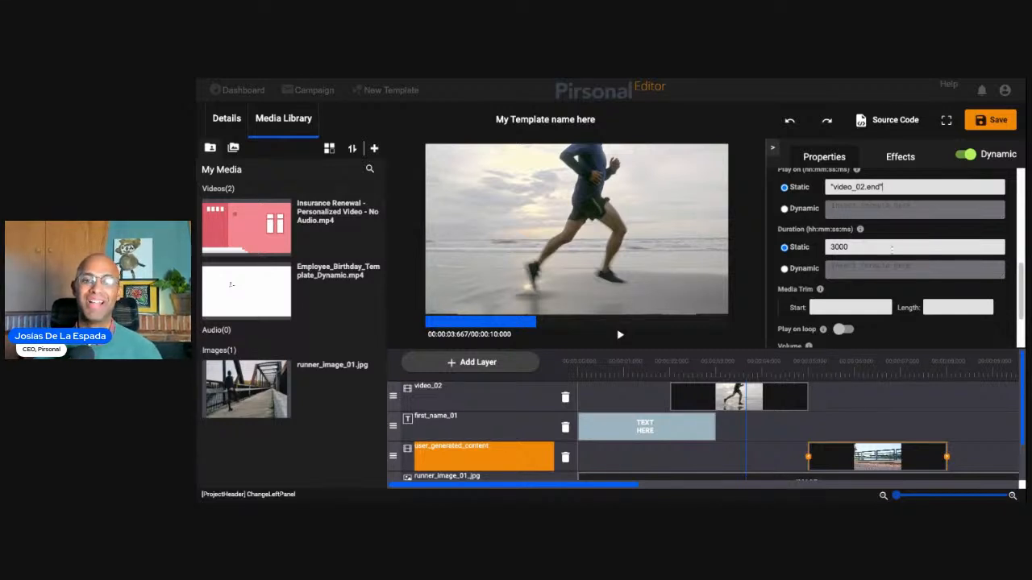
# - Clear the static duration of the video_02 layer
pyautogui.click(730, 400)
pyautogui.doubleClick(896, 248)
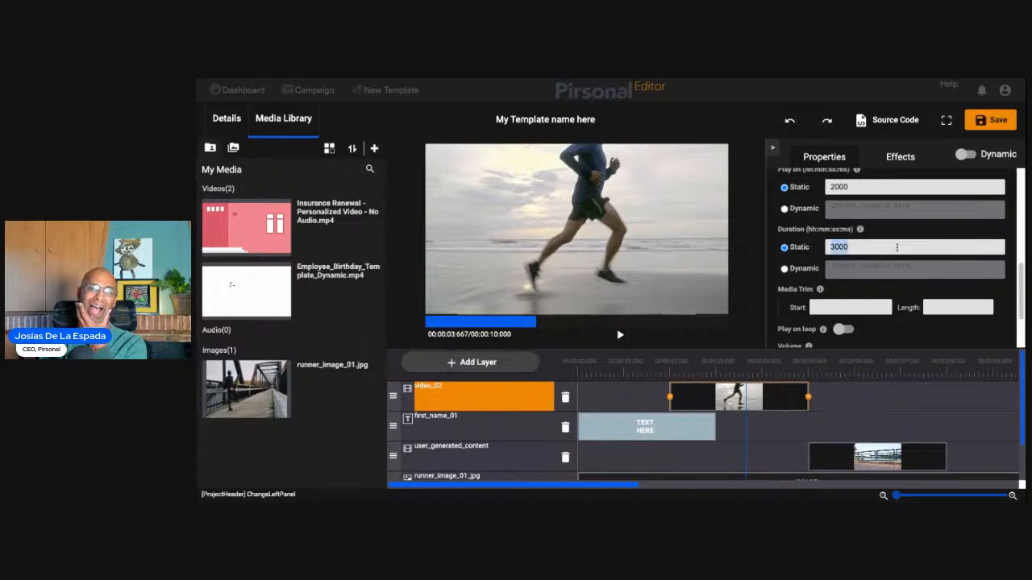
pyautogui.press('BackSpace')
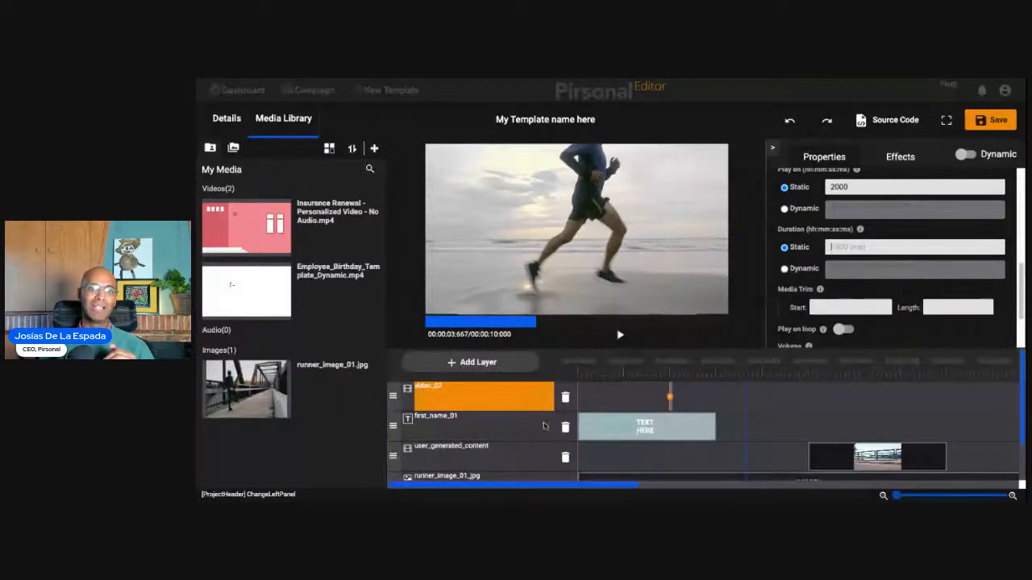
pyautogui.click(514, 465)
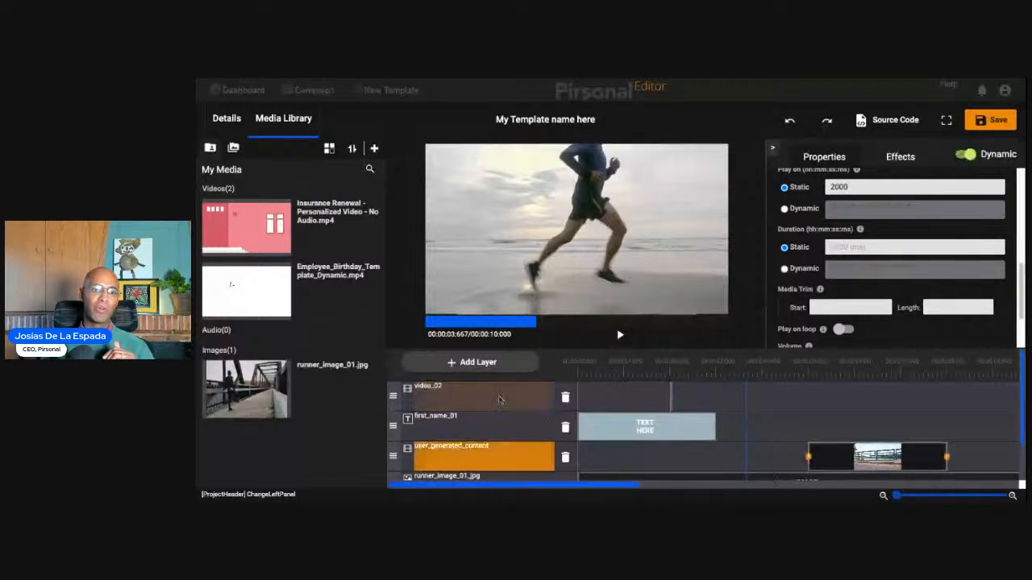
pyautogui.click(439, 395)
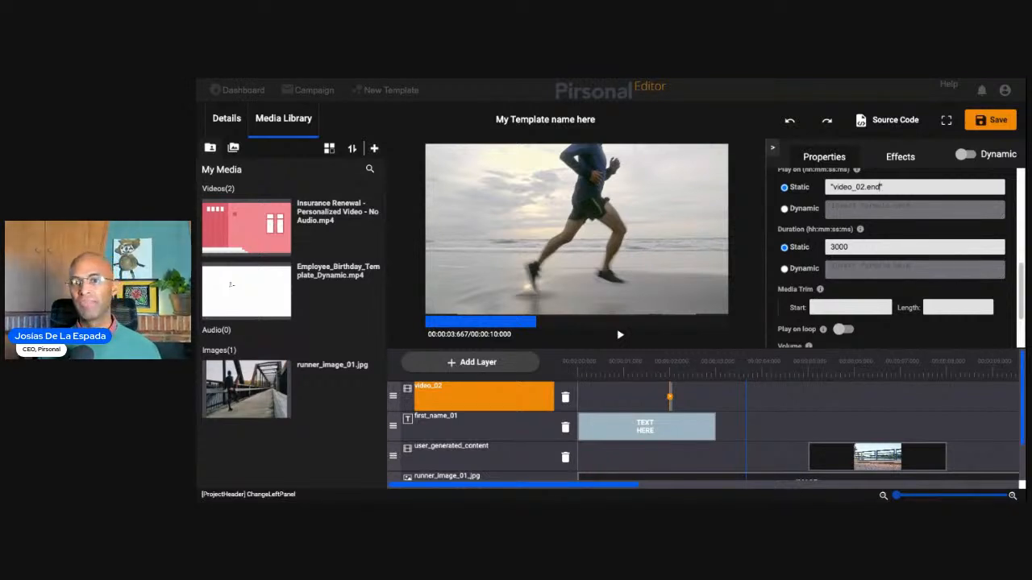
# - Set the static Play on value of the selected video_02 layer to "video_02.end+2000", including the quotation marks
pyautogui.hotkey('ctrl', 'a')
pyautogui.write('2000000')
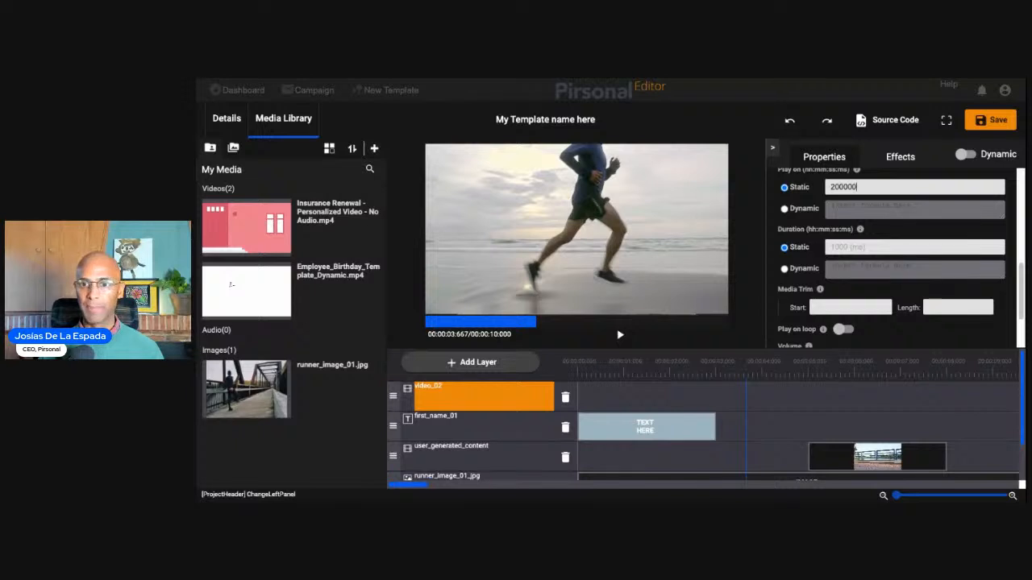
pyautogui.hotkey('ctrl', 'a')
pyautogui.write('1')
pyautogui.write('vide')
pyautogui.write('o')
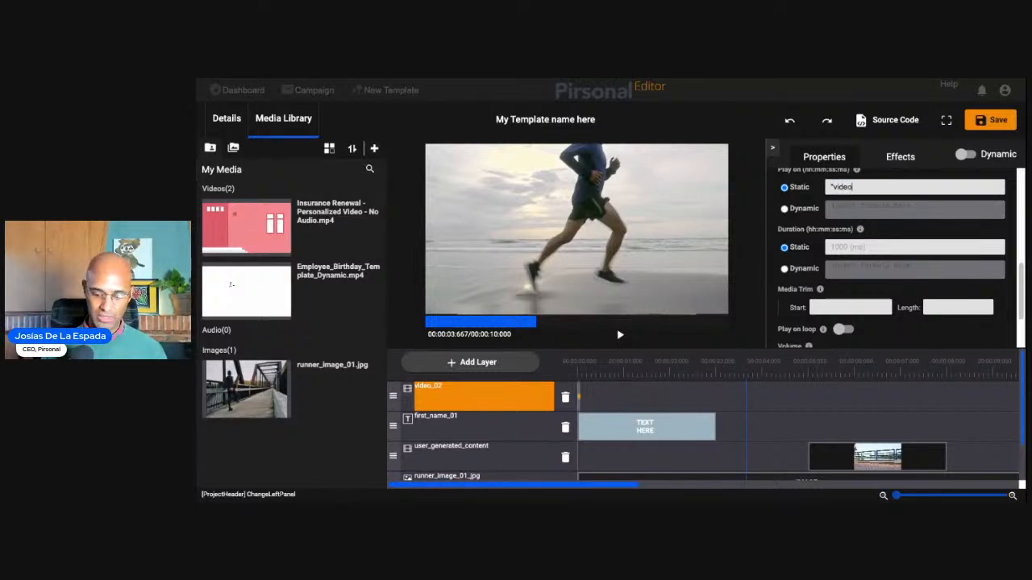
pyautogui.write('_02"')
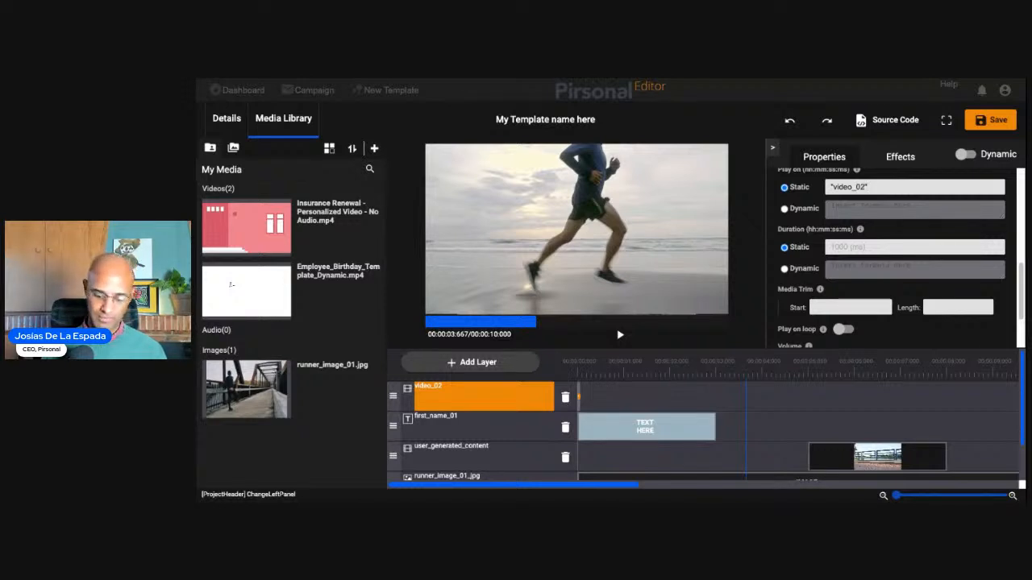
pyautogui.write('.enh')
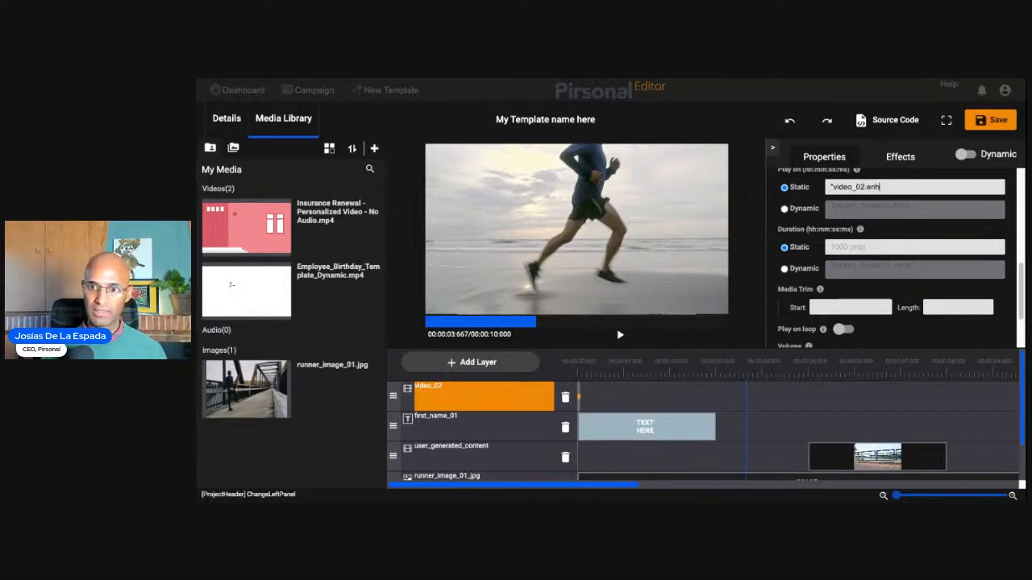
pyautogui.write('+2')
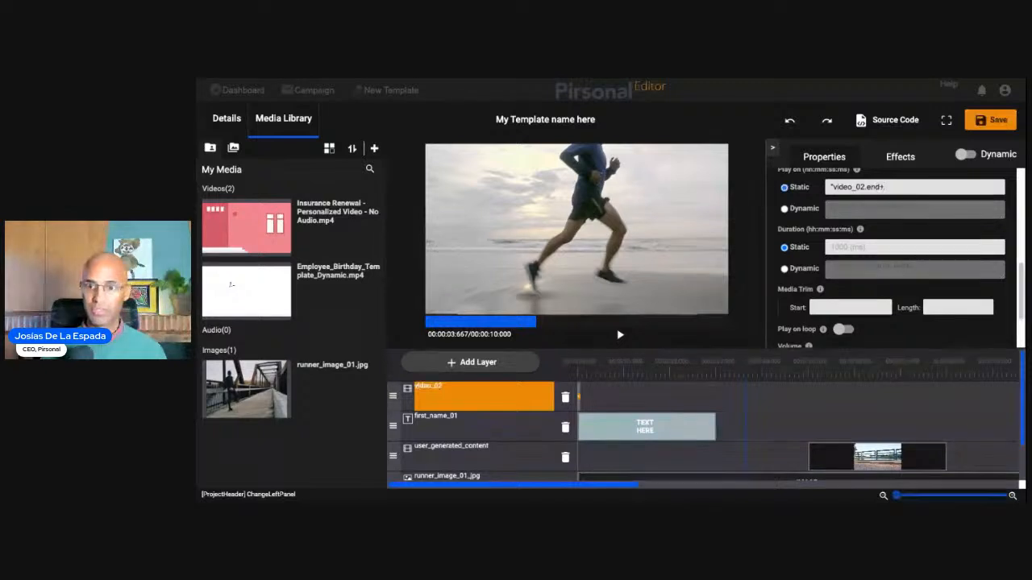
pyautogui.write('00"')
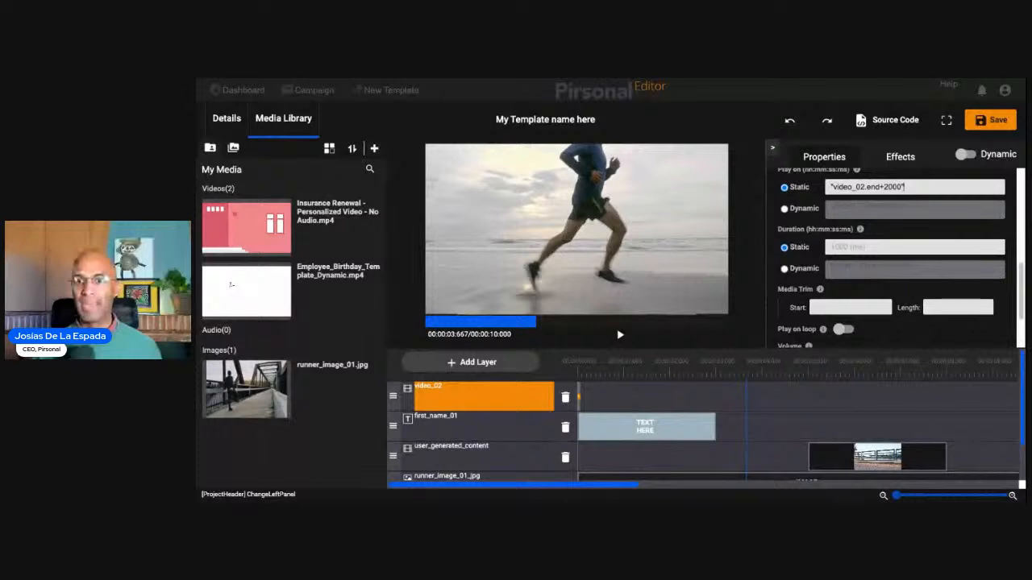
# - Change the file location source of the video_02 layer to Pirsonal after trying the AWS S3 option
pyautogui.scroll(-2, 891, 258)
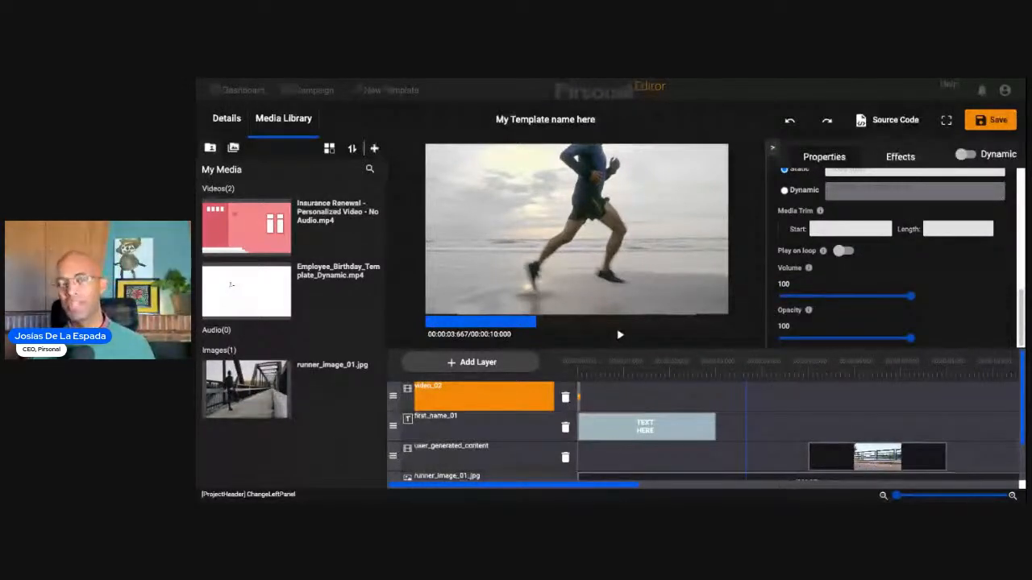
pyautogui.scroll(5, 879, 277)
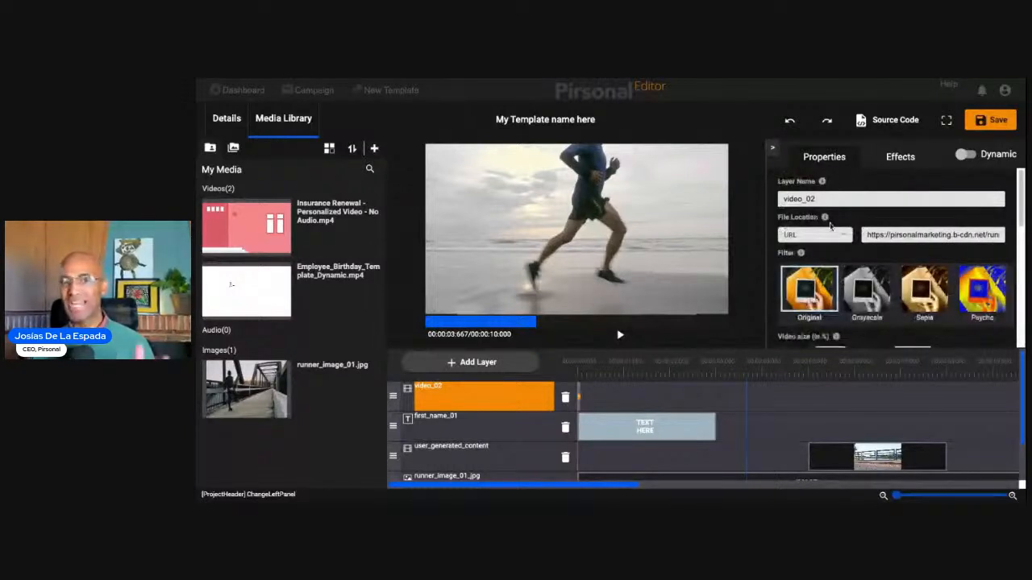
pyautogui.click(843, 236)
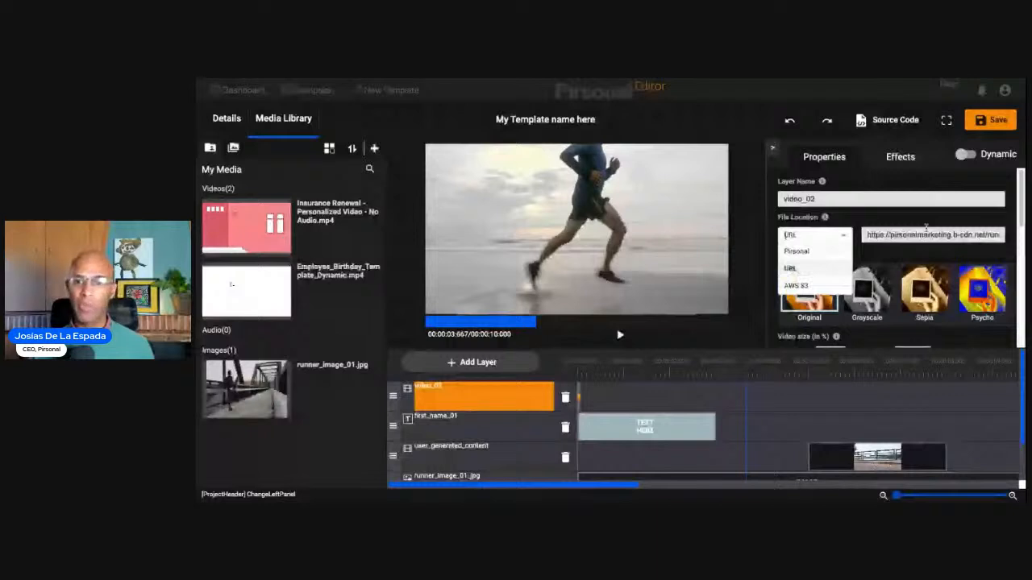
pyautogui.click(812, 285)
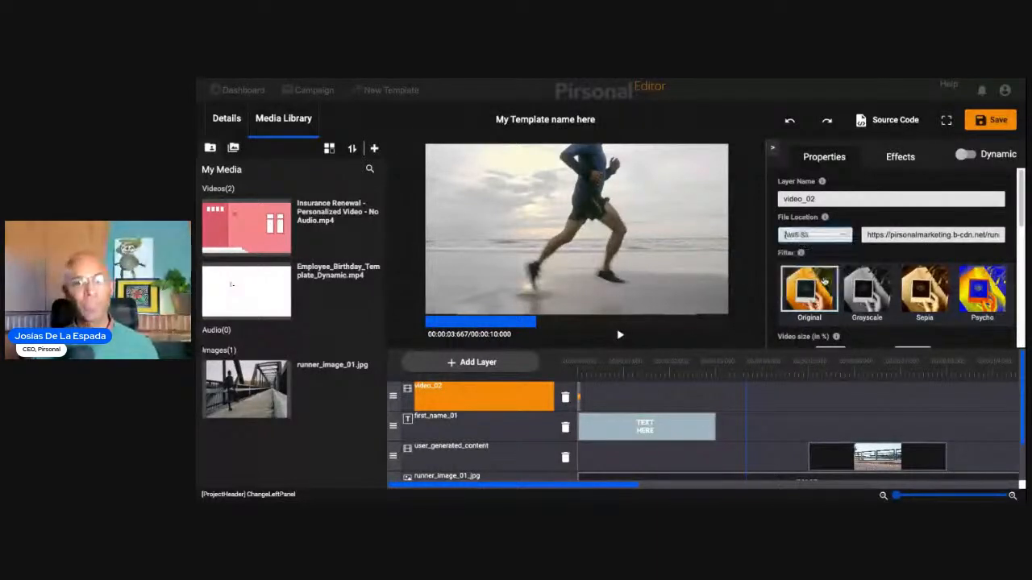
pyautogui.click(822, 235)
pyautogui.click(813, 252)
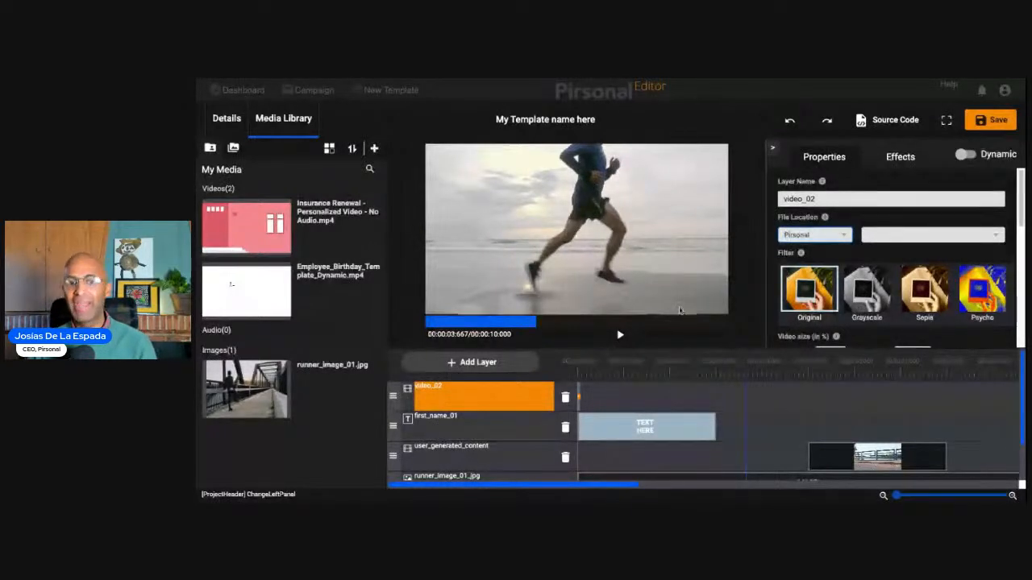
# - Delete all layers from the timeline: video_02, first_name_01, user_generated_content and runner_image_01.jpg
pyautogui.click(514, 433)
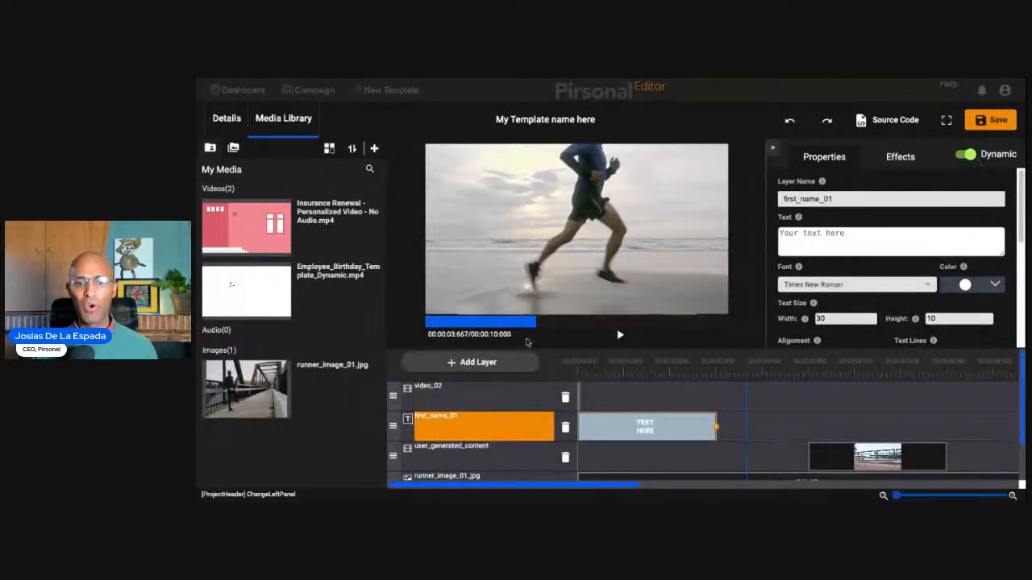
pyautogui.click(566, 397)
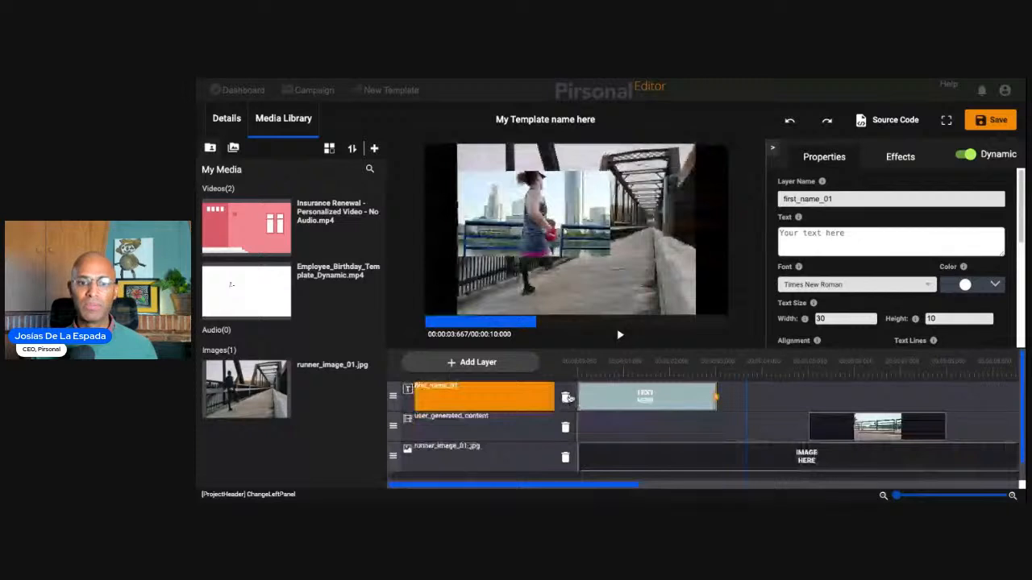
pyautogui.click(566, 397)
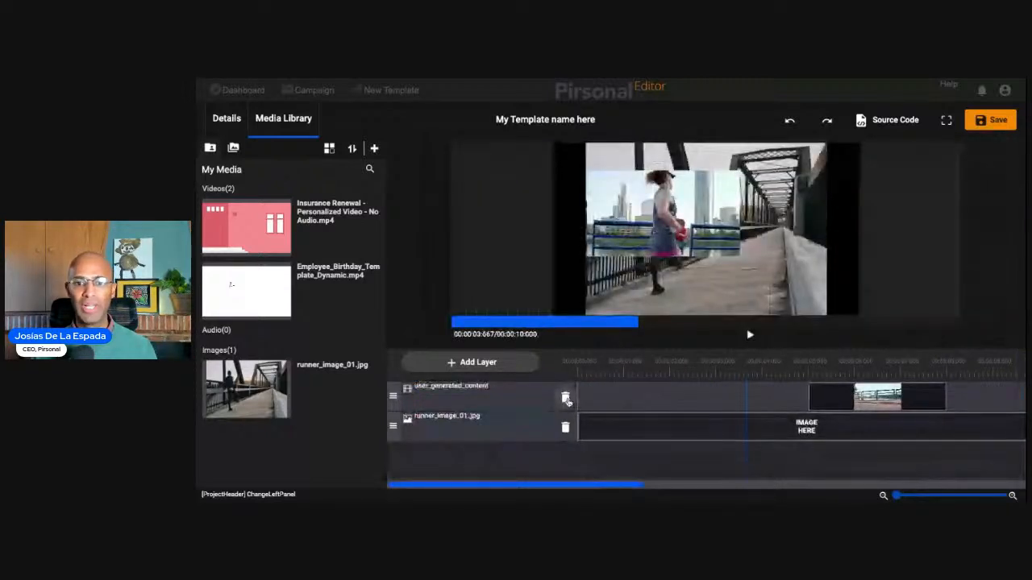
pyautogui.click(566, 396)
pyautogui.click(566, 397)
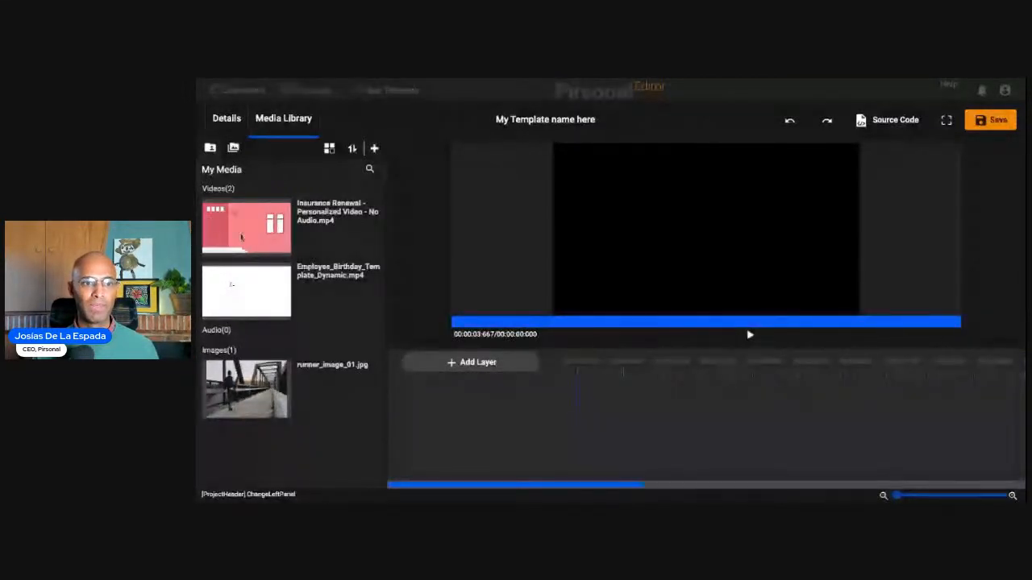
# - Add Employee_Birthday_Template_Dynamic.mp4 to the timeline as a layer and preview it, ending on the "From" frame at about 0.6 seconds
pyautogui.moveTo(246, 286); pyautogui.dragTo(532, 389)
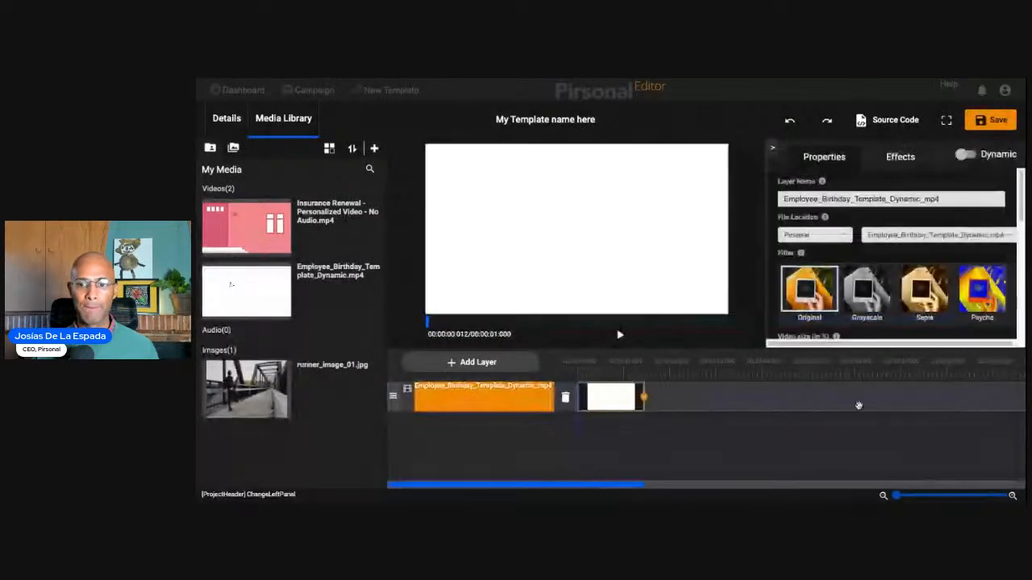
pyautogui.click(619, 337)
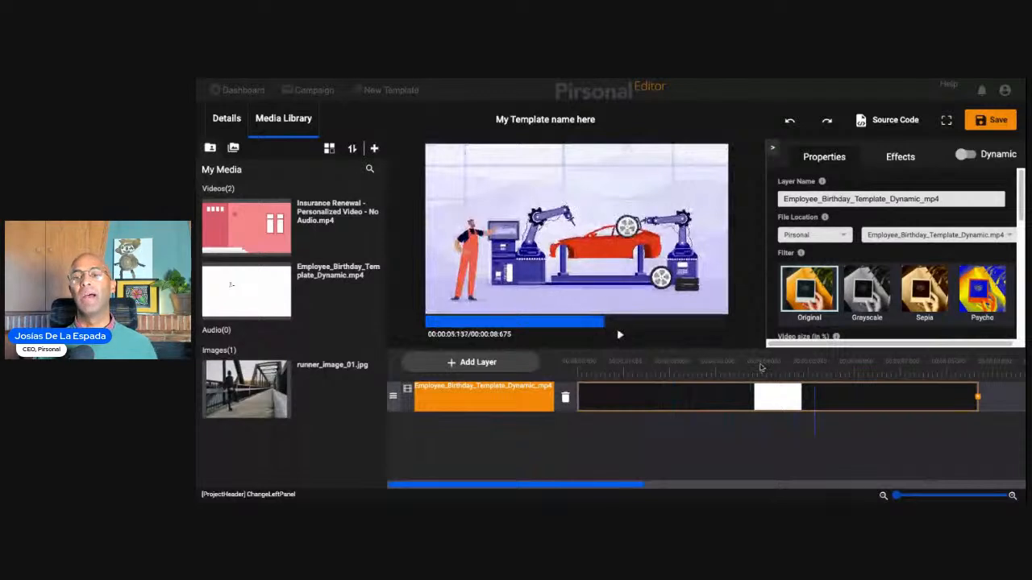
pyautogui.click(605, 376)
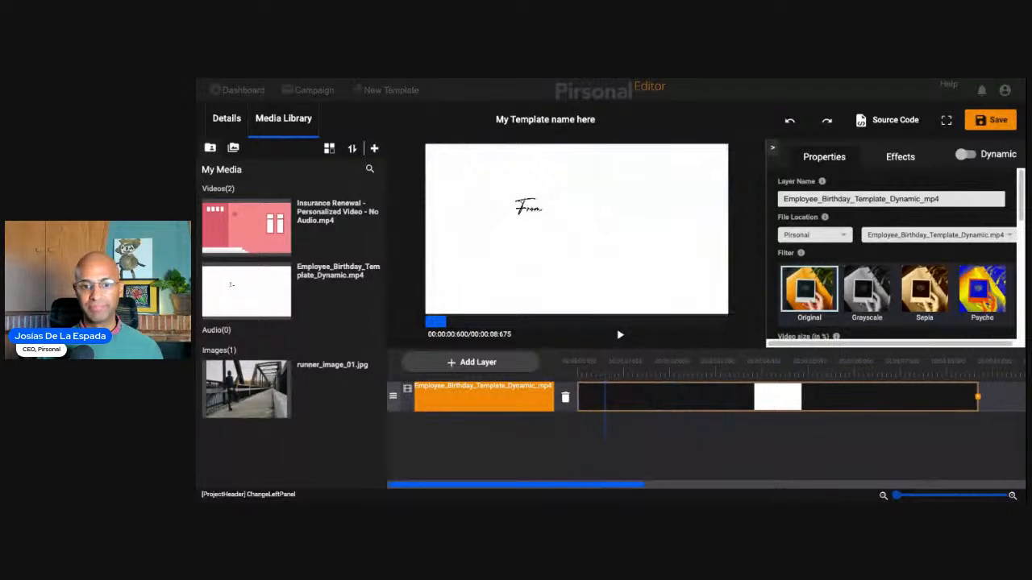
pyautogui.click(478, 362)
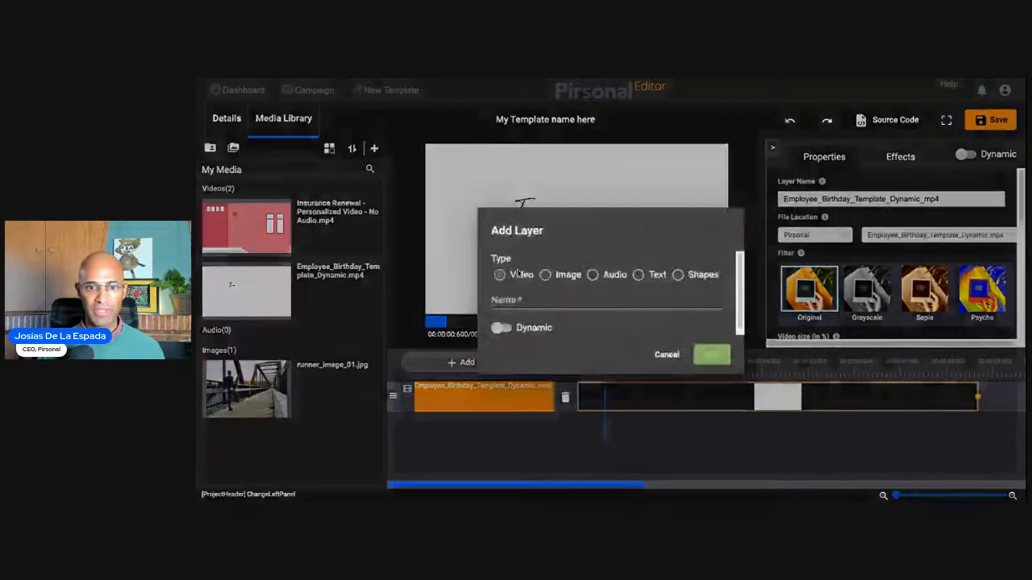
pyautogui.click(638, 274)
pyautogui.click(623, 304)
pyautogui.click(623, 308)
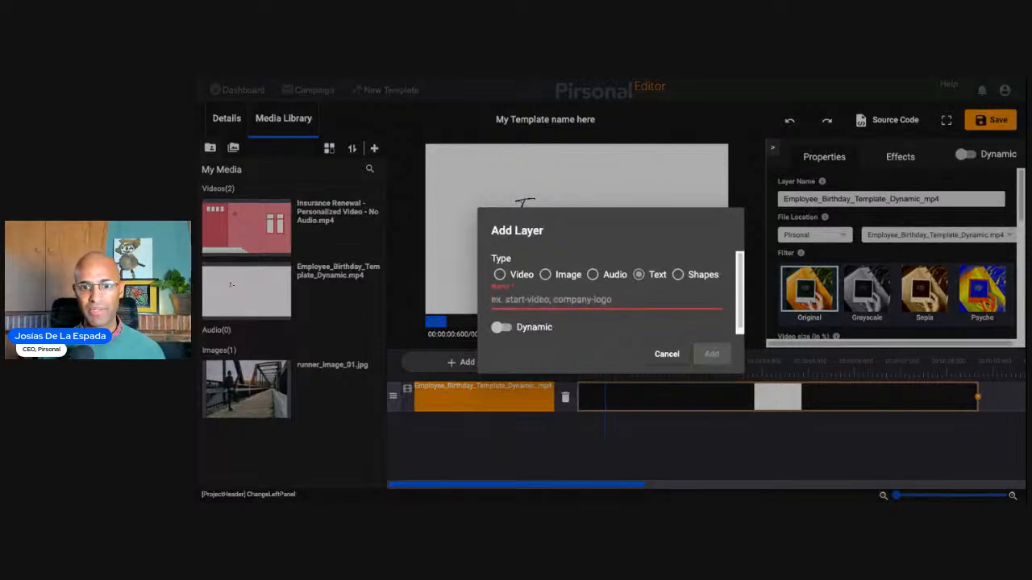
pyautogui.click(672, 353)
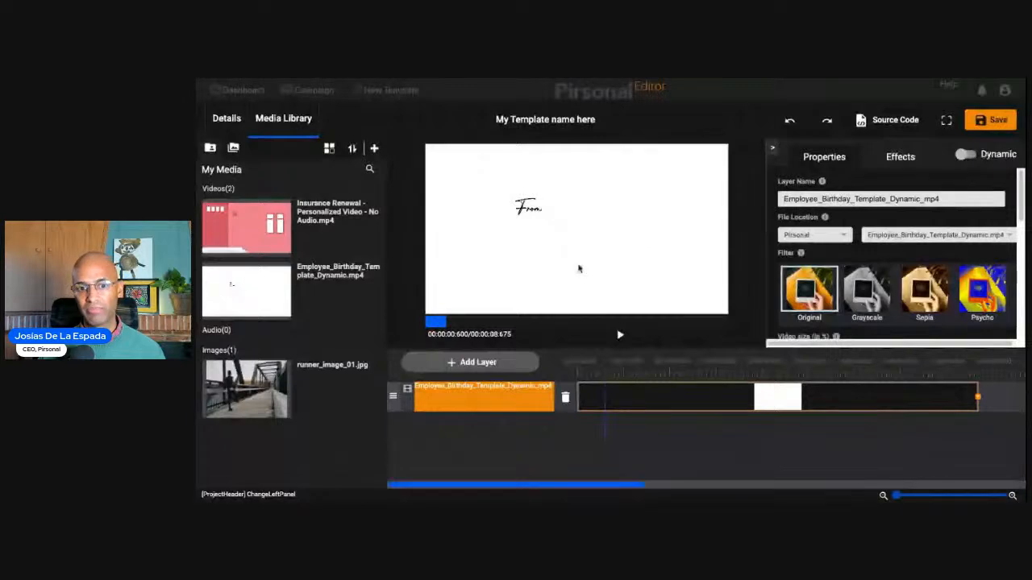
# - Add a dynamic image layer named logo_01
pyautogui.click(486, 362)
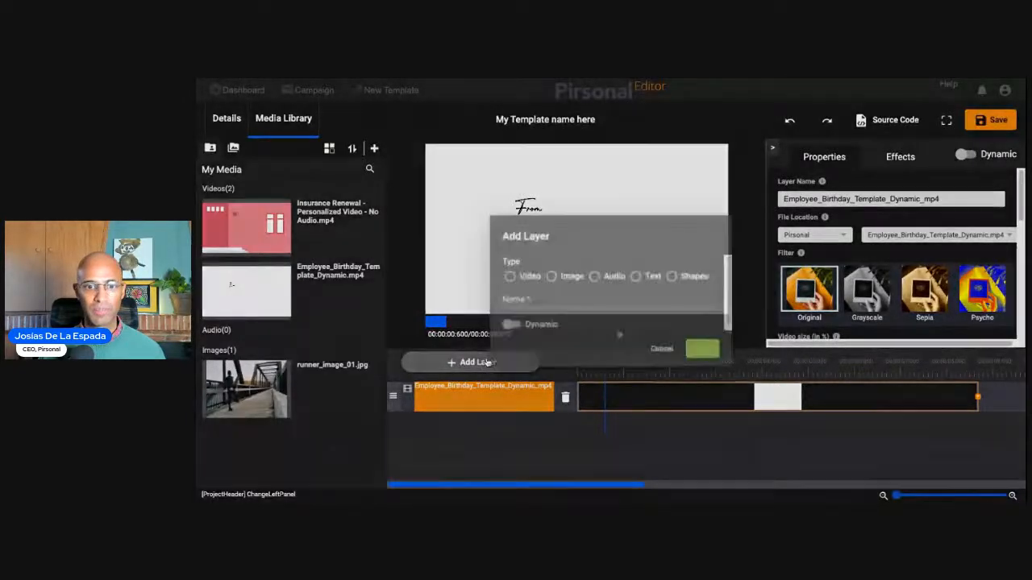
pyautogui.click(545, 275)
pyautogui.click(549, 304)
pyautogui.write('logo')
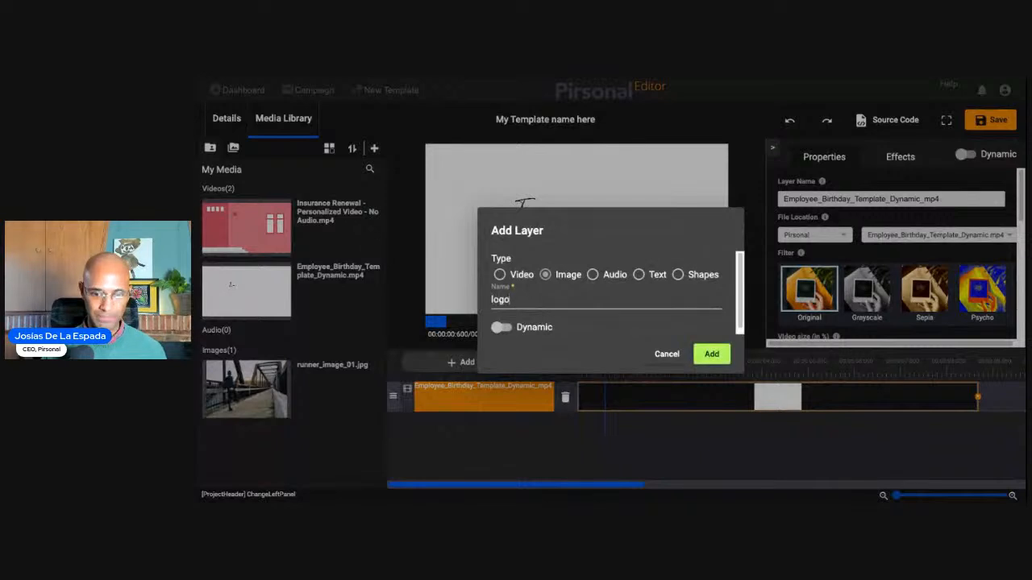
pyautogui.write('_01')
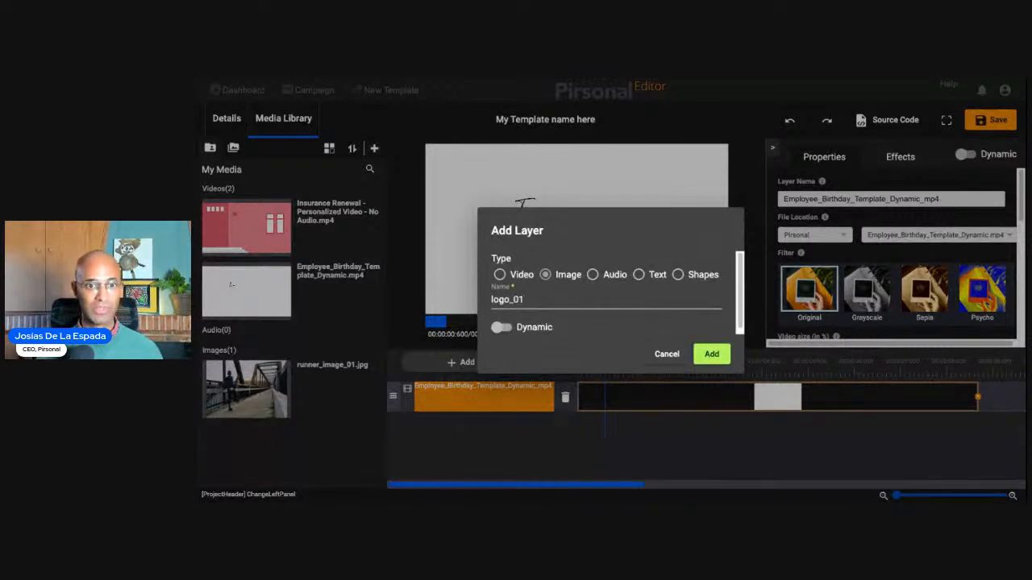
pyautogui.click(502, 328)
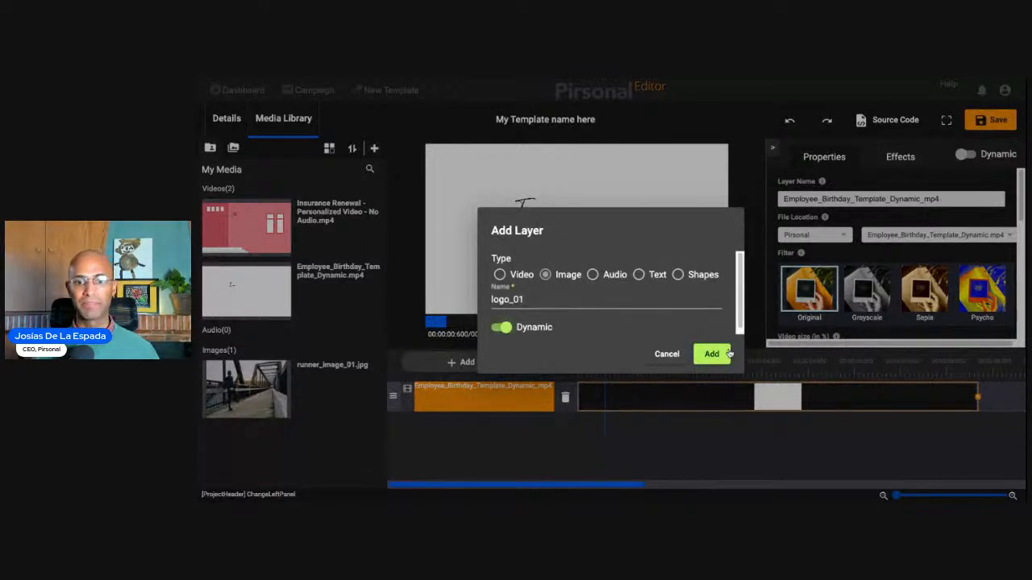
pyautogui.click(725, 355)
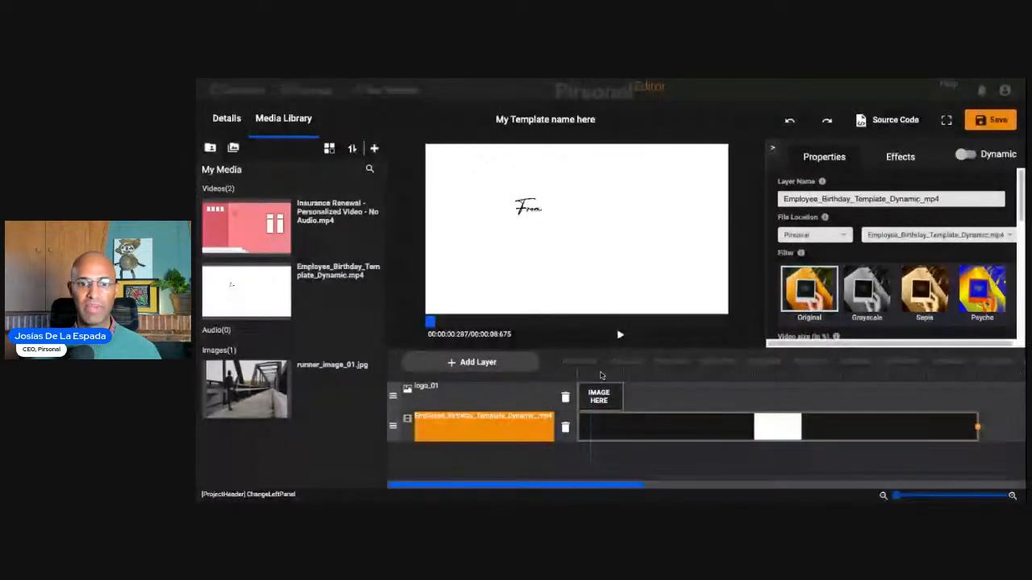
# - Select the logo_01 layer and paste the flame logo PNG's web address as its URL file location
pyautogui.click(812, 235)
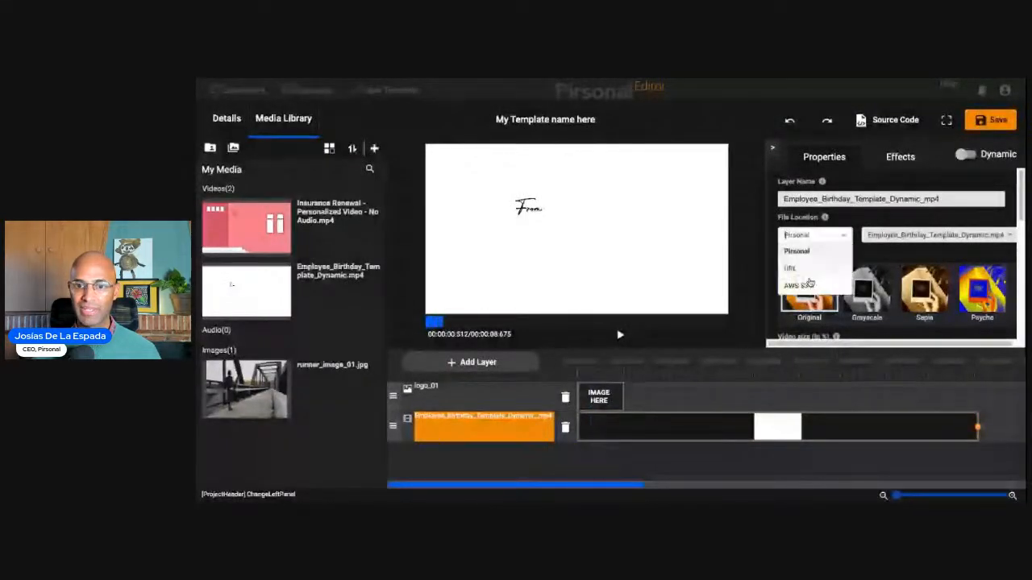
pyautogui.click(790, 268)
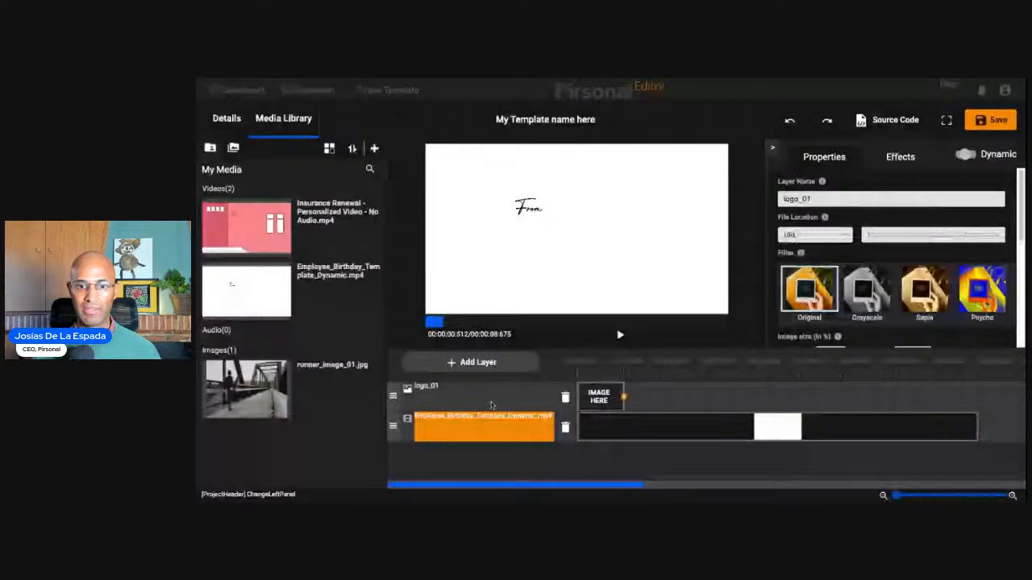
pyautogui.click(491, 402)
pyautogui.click(831, 235)
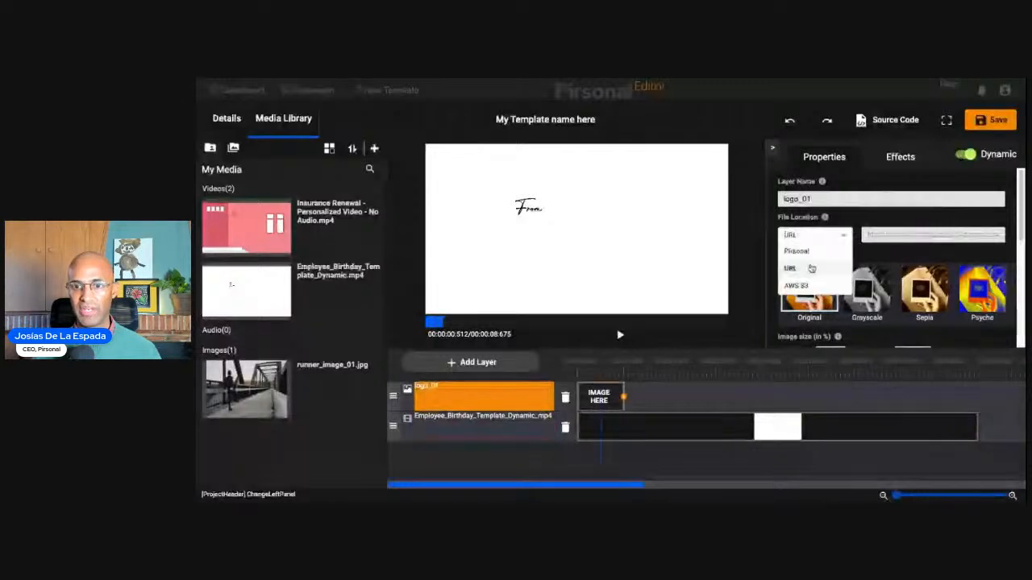
pyautogui.click(884, 235)
pyautogui.hotkey('ctrl', 'v')
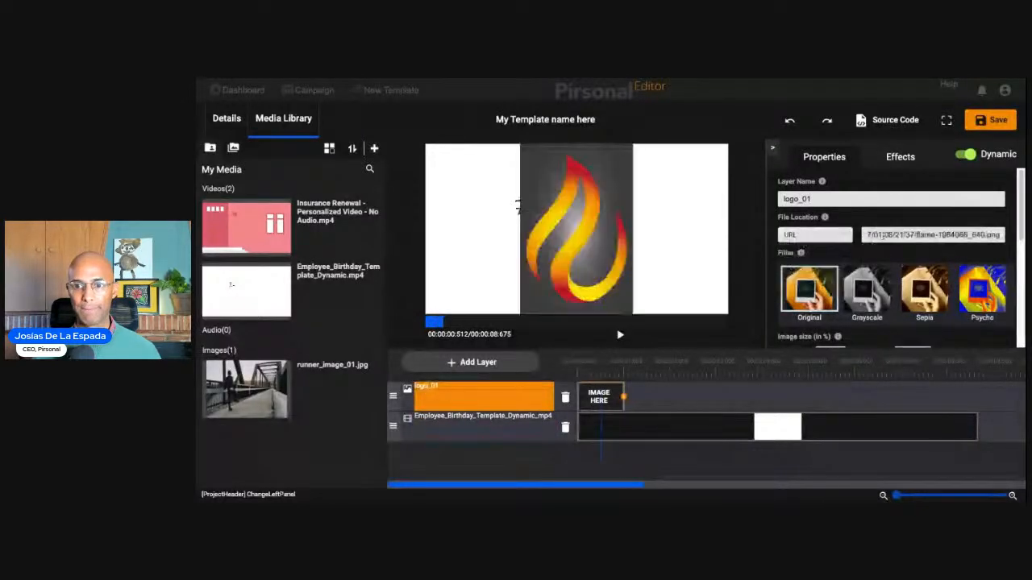
# - Set the logo_01 image size to 10% width and 10% height
pyautogui.scroll(-2, 906, 285)
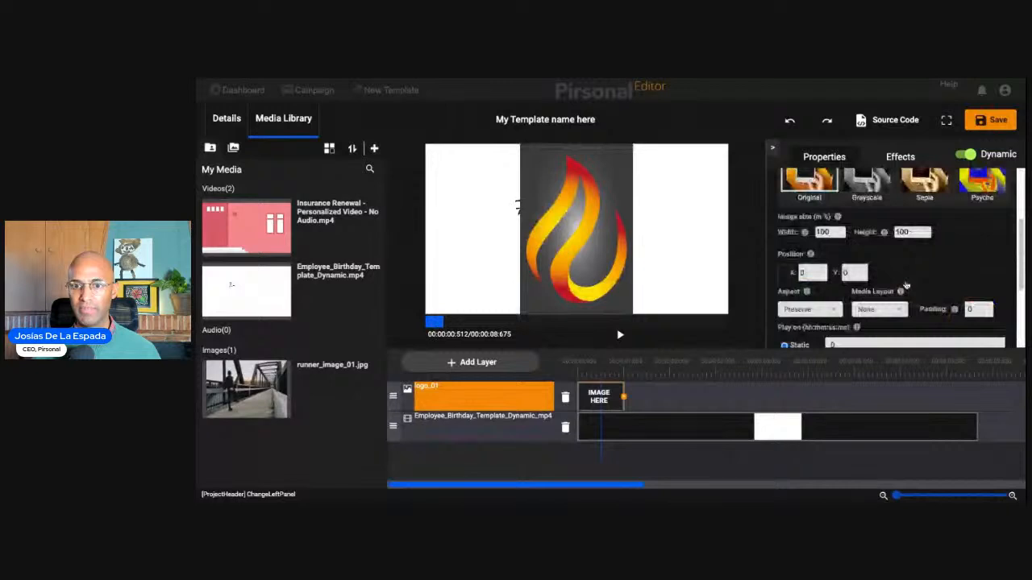
pyautogui.scroll(-1, 907, 285)
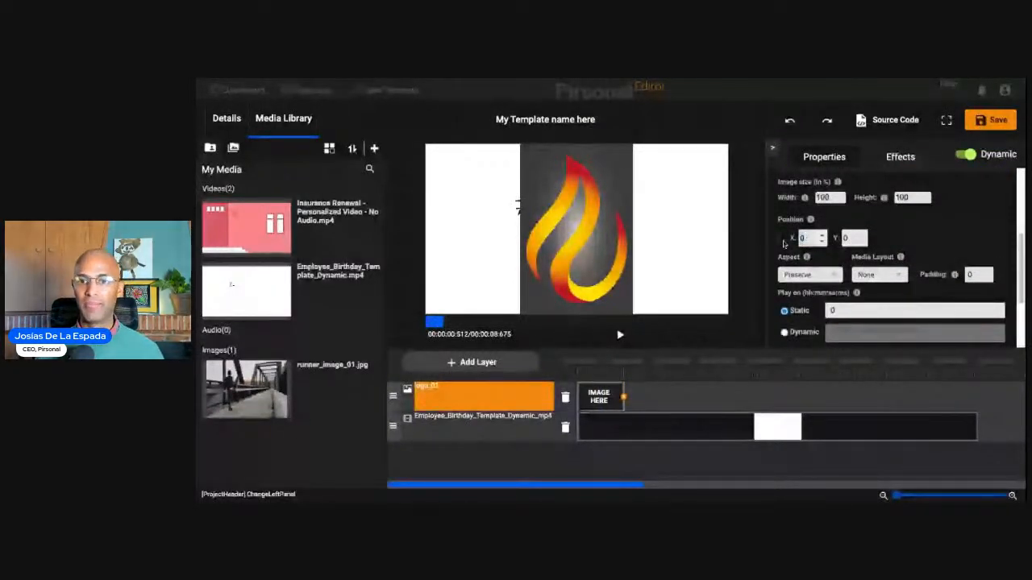
pyautogui.doubleClick(826, 197)
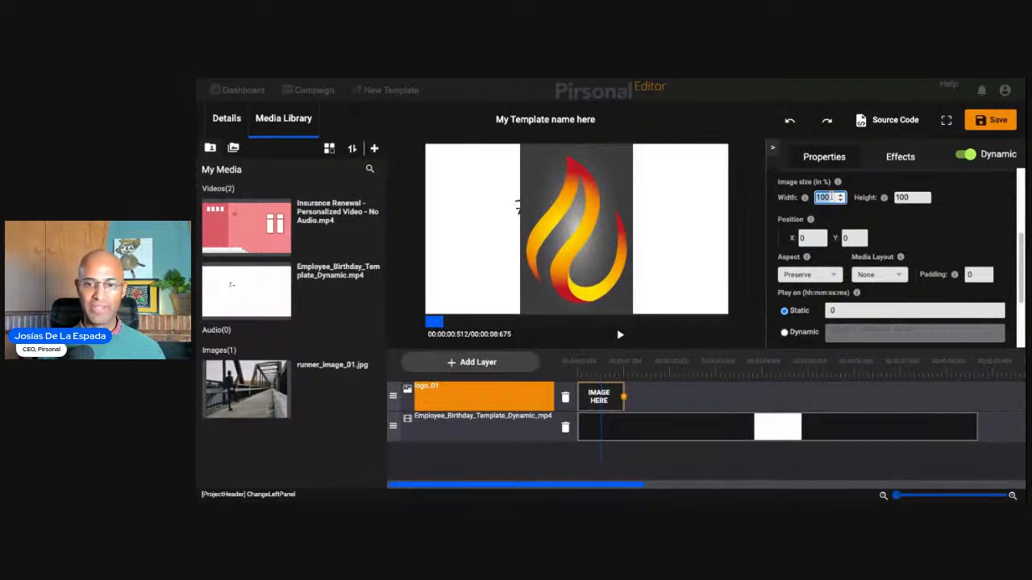
pyautogui.write('20')
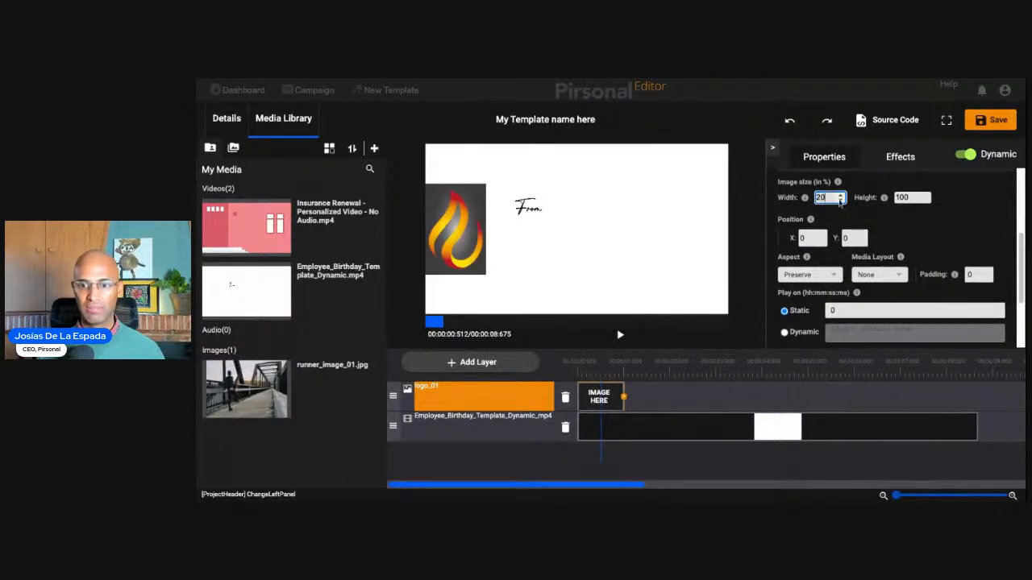
pyautogui.write('10')
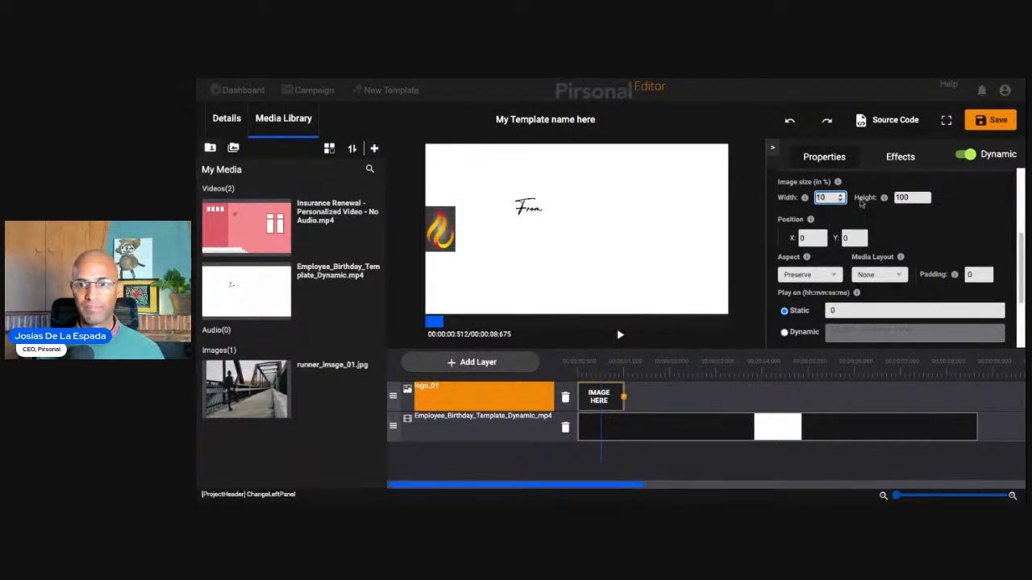
pyautogui.press('Tab')
pyautogui.write('10')
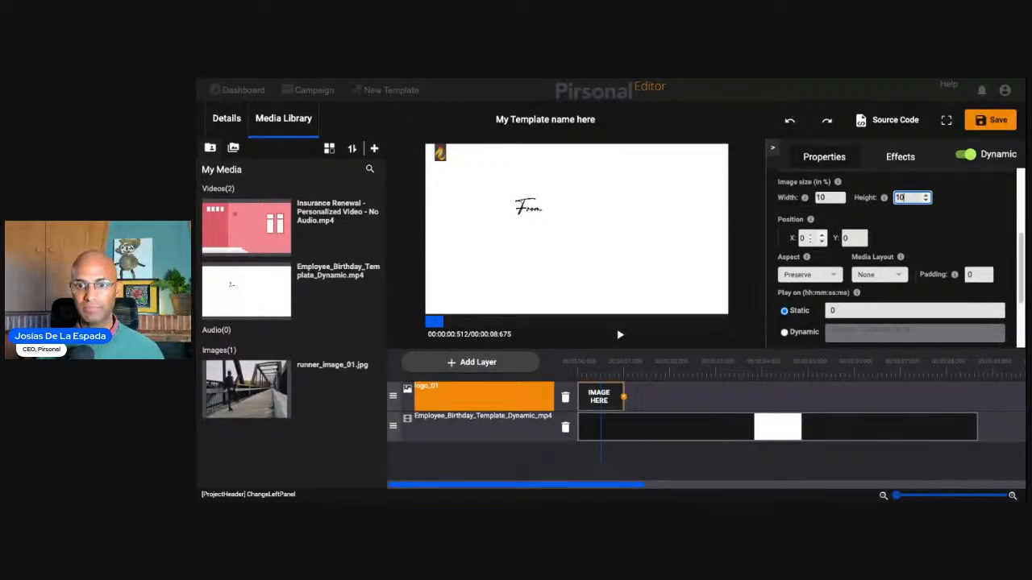
# - Move the logo horizontally just past the "From" text by raising its X position to 38
pyautogui.doubleClick(810, 239)
pyautogui.write('1')
pyautogui.press('Up')
pyautogui.press('Up')
pyautogui.press('Up')
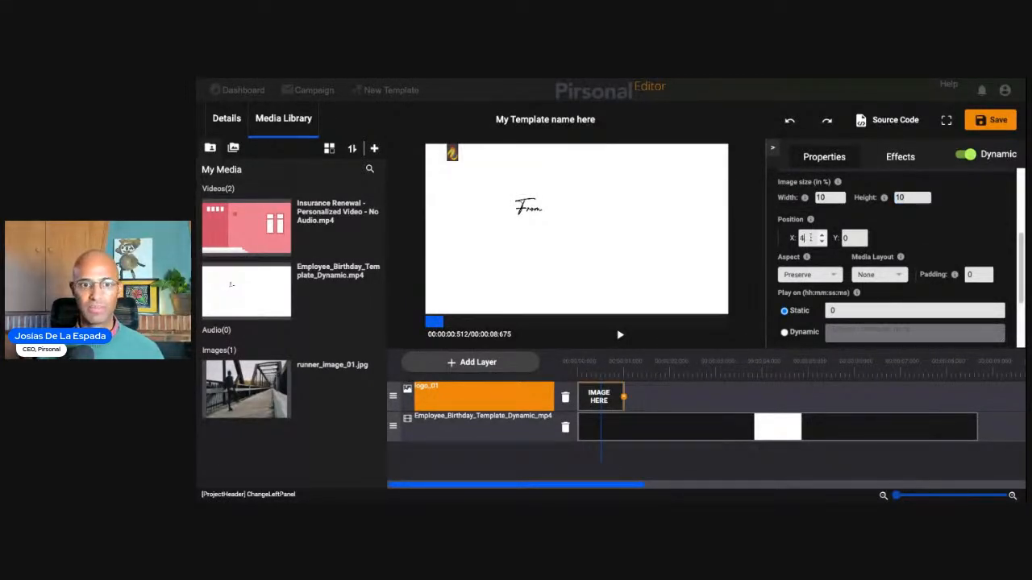
pyautogui.press('Up')
pyautogui.press('Up')
pyautogui.press('Up')
pyautogui.press('Up')
pyautogui.press('Up')
pyautogui.press('Up')
pyautogui.press('Up')
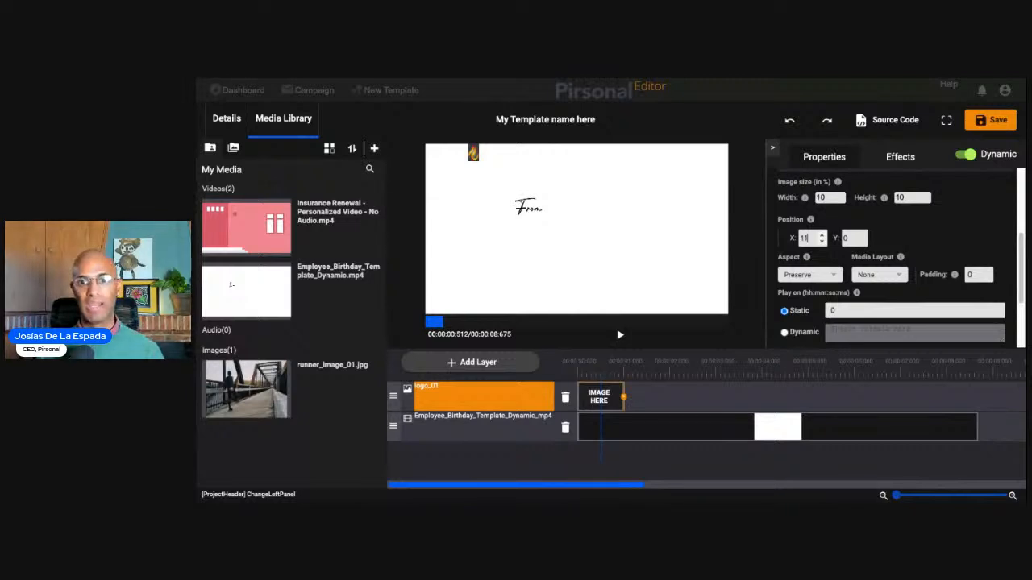
pyautogui.press('Up')
pyautogui.press('Up')
pyautogui.press('Up')
pyautogui.press('Up')
pyautogui.press('Up')
pyautogui.press('Up')
pyautogui.press('Up')
pyautogui.press('Up')
pyautogui.press('Up')
pyautogui.press('Up')
pyautogui.press('Up')
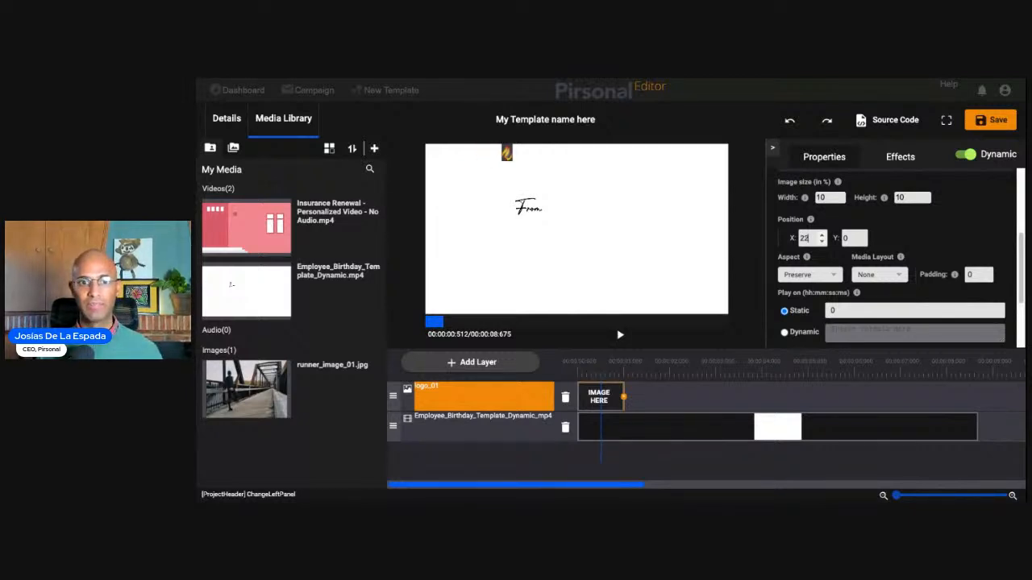
pyautogui.press('Up')
pyautogui.press('Up')
pyautogui.press('Up')
pyautogui.press('Up')
pyautogui.press('Up')
pyautogui.press('Up')
pyautogui.press('Up')
pyautogui.press('Up')
pyautogui.press('Up')
pyautogui.press('Up')
pyautogui.press('Up')
pyautogui.press('Up')
pyautogui.press('Up')
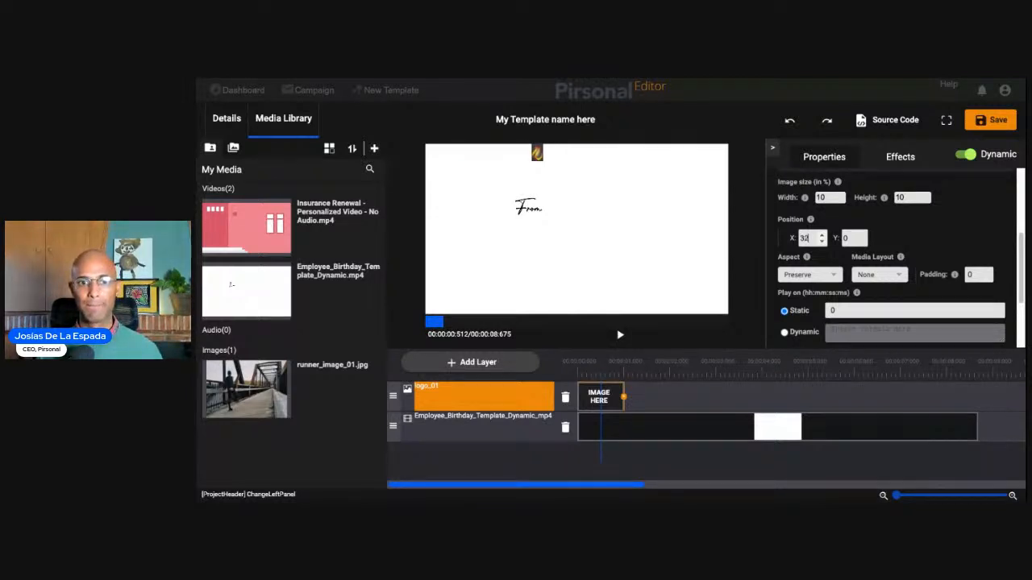
pyautogui.press('Up')
pyautogui.press('Up')
pyautogui.press('Up')
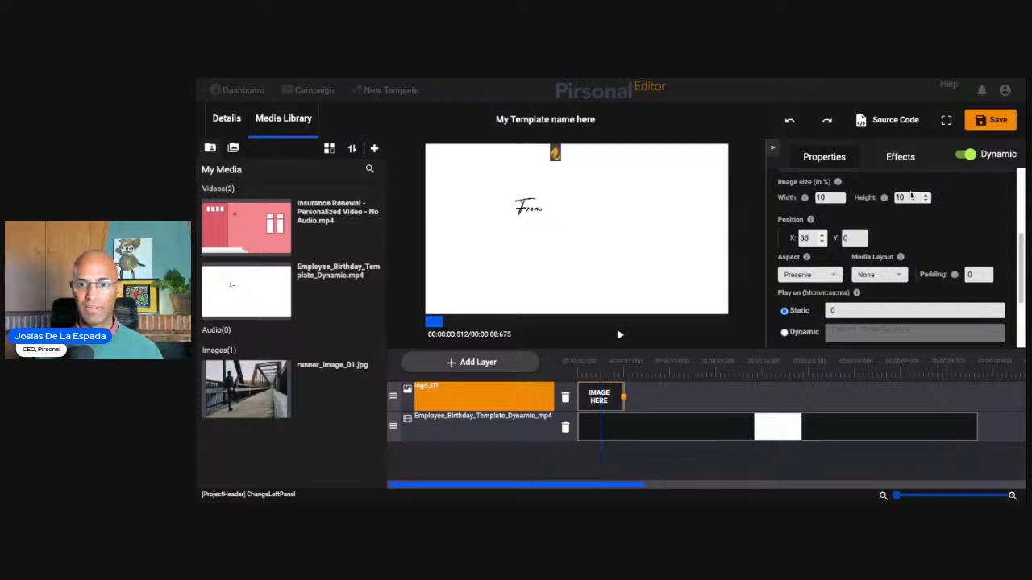
# - Line the logo up vertically with the "From" text by trying Y position 50 and lowering it to 32
pyautogui.press('Tab')
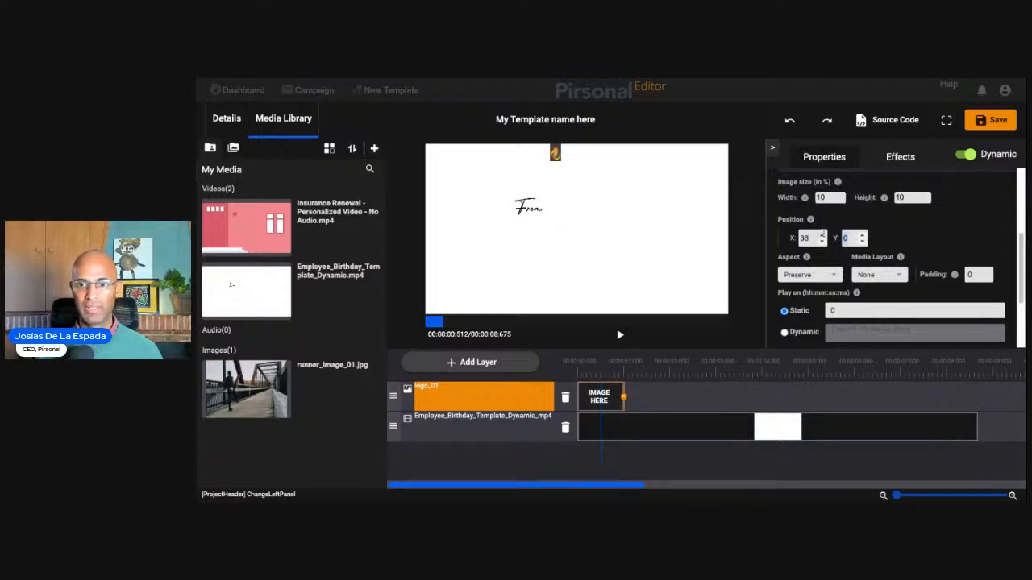
pyautogui.write('50')
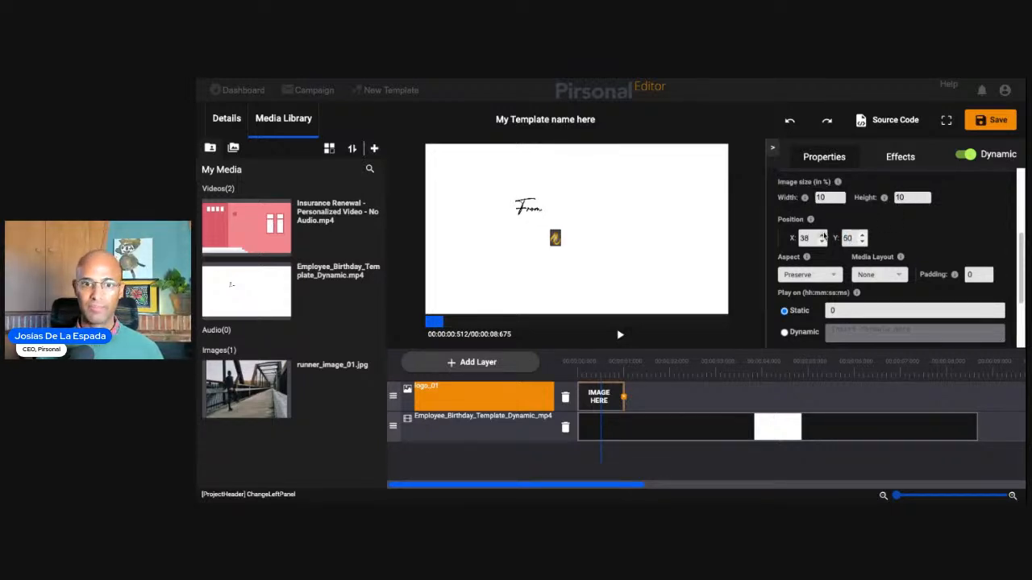
pyautogui.press('Down')
pyautogui.press('Down')
pyautogui.press('Down')
pyautogui.press('Down')
pyautogui.press('Down')
pyautogui.press('Down')
pyautogui.press('Down')
pyautogui.press('Down')
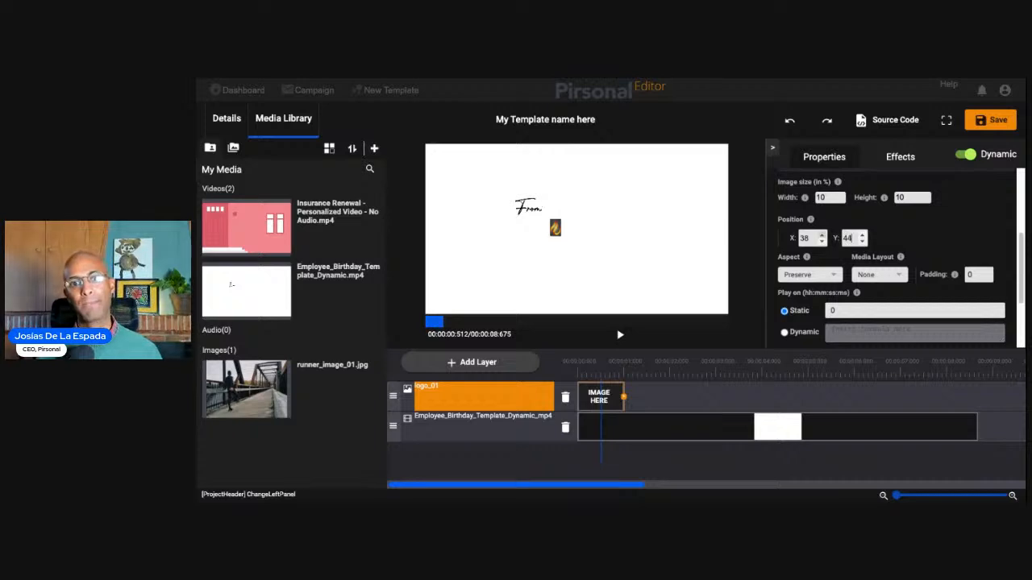
pyautogui.press('Down')
pyautogui.press('Down')
pyautogui.press('Down')
pyautogui.press('Down')
pyautogui.press('Down')
pyautogui.press('Down')
pyautogui.press('Down')
pyautogui.press('Down')
pyautogui.press('Down')
pyautogui.press('Down')
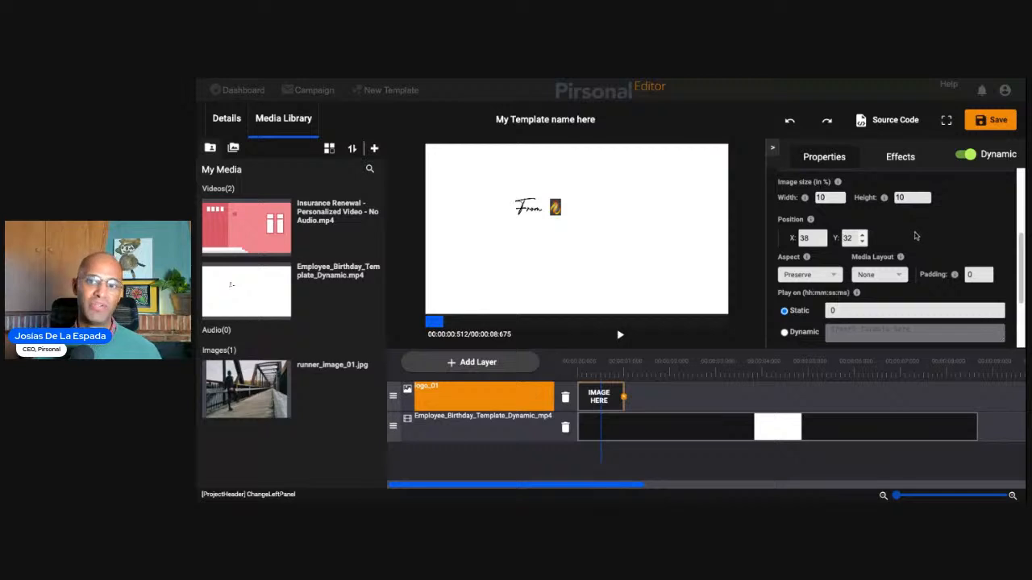
pyautogui.scroll(-1, 916, 214)
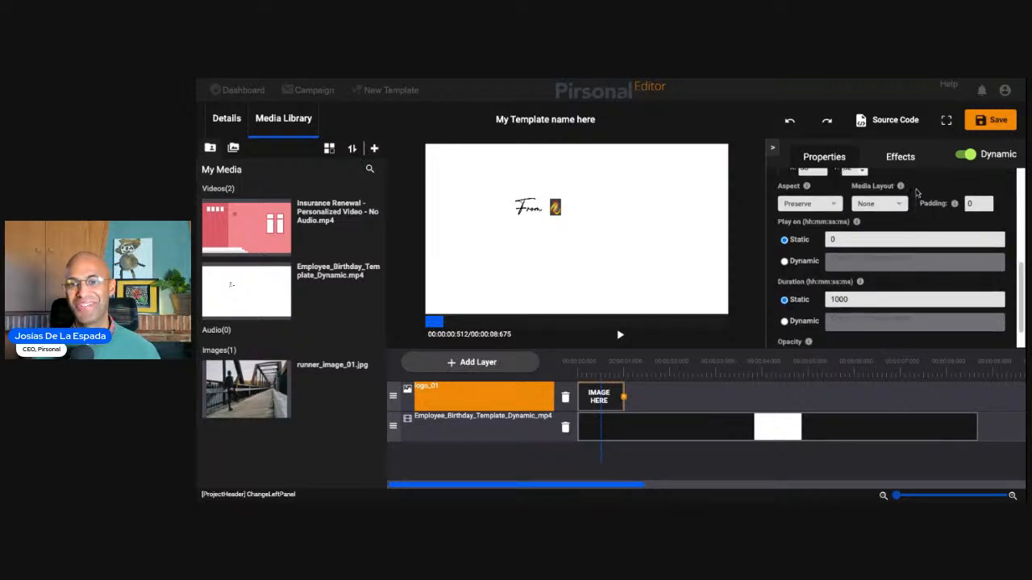
# - Lengthen the logo_01 clip to end at about 2.3 seconds and set its image fade-out to 1000 ms
pyautogui.moveTo(624, 396); pyautogui.dragTo(685, 399)
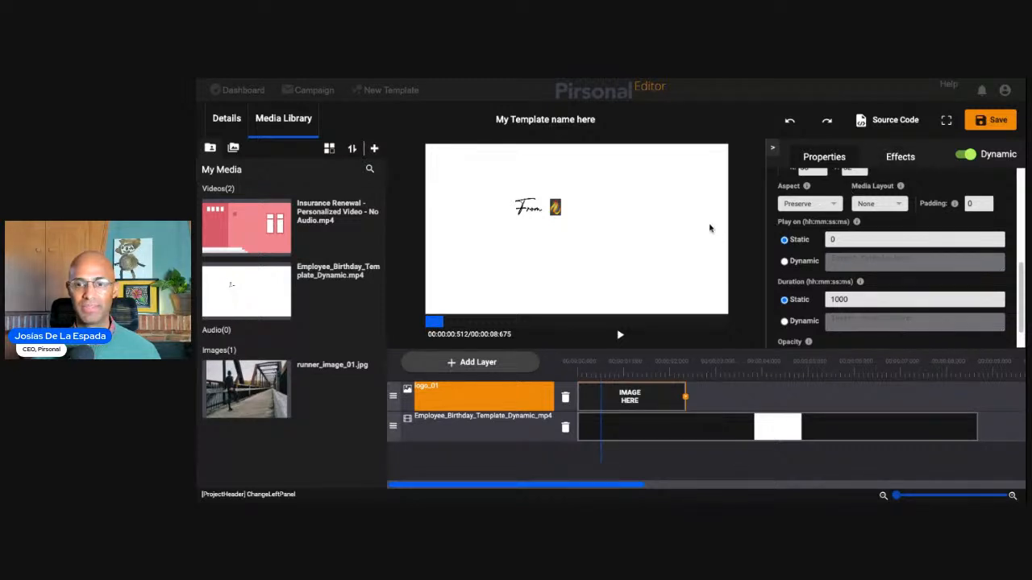
pyautogui.click(900, 156)
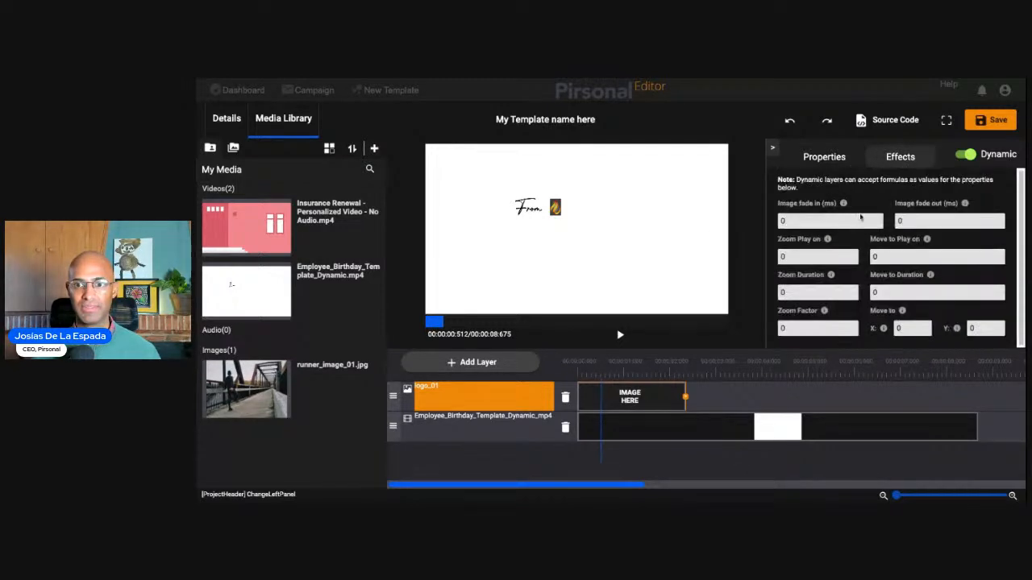
pyautogui.moveTo(916, 223); pyautogui.dragTo(873, 221)
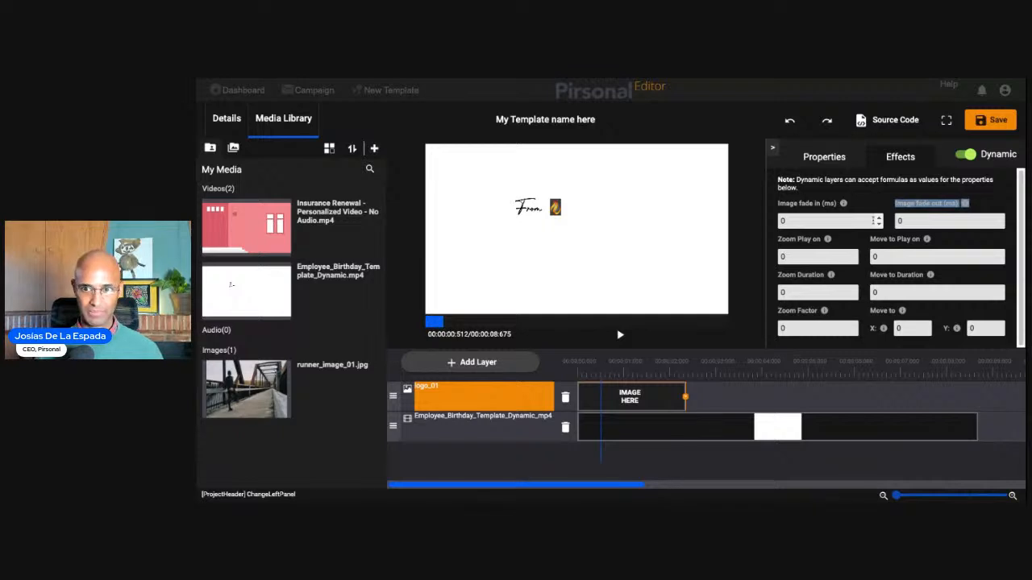
pyautogui.click(913, 224)
pyautogui.press('BackSpace')
pyautogui.write('1000')
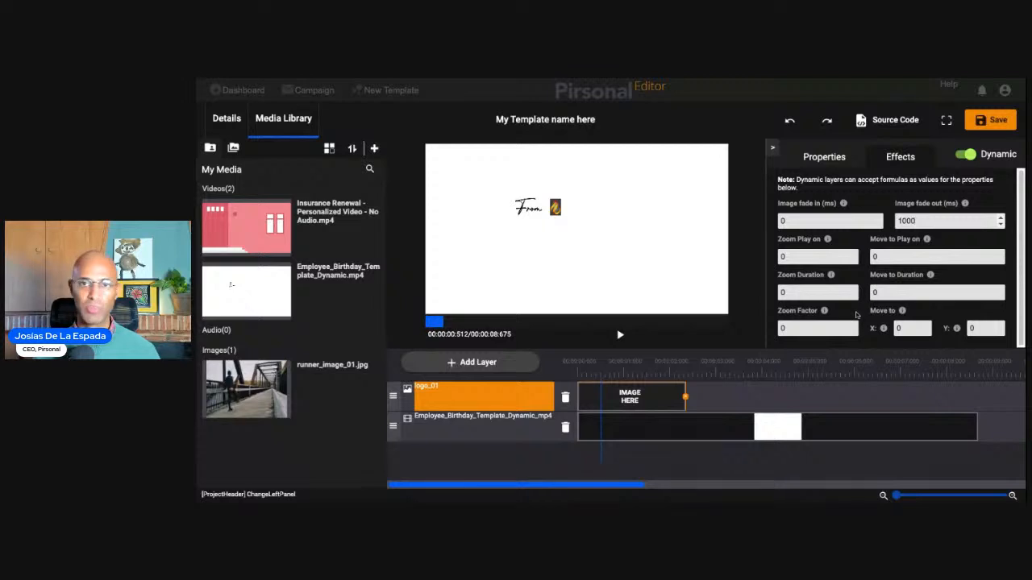
# - Play the template preview from about 0.7 seconds to check how the logo fades out beside the "From" text
pyautogui.click(828, 161)
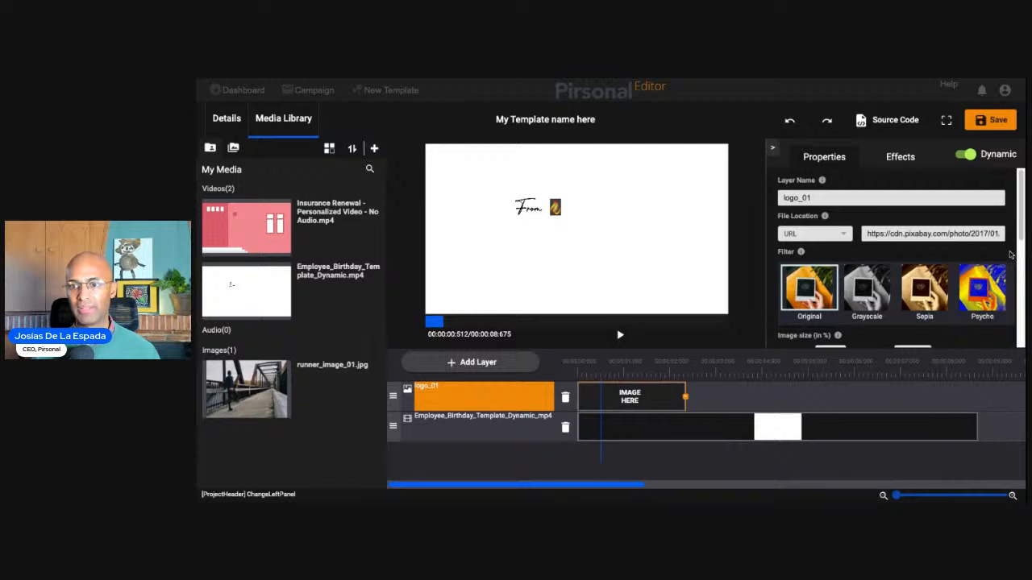
pyautogui.scroll(-2, 1010, 255)
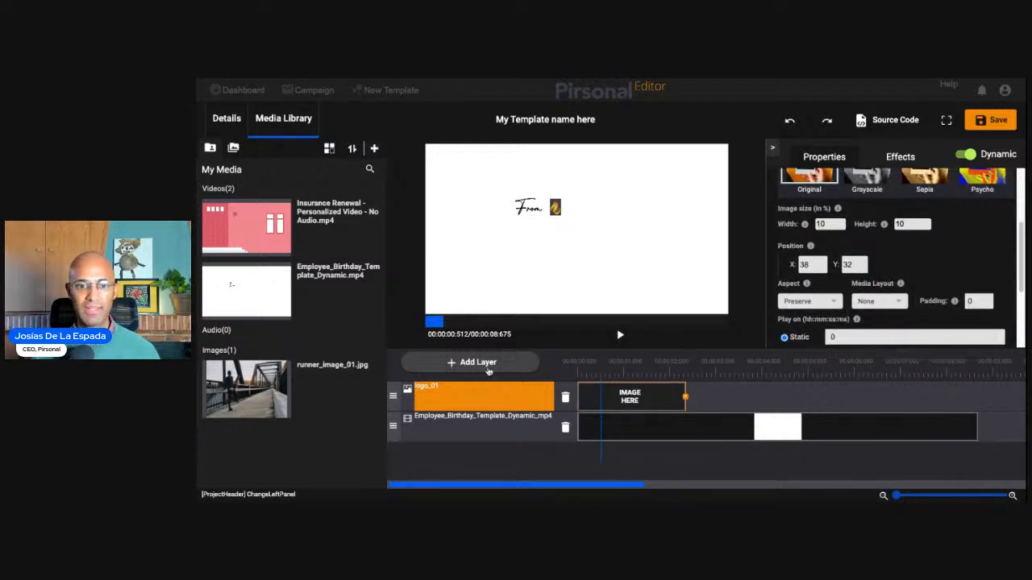
pyautogui.click(610, 376)
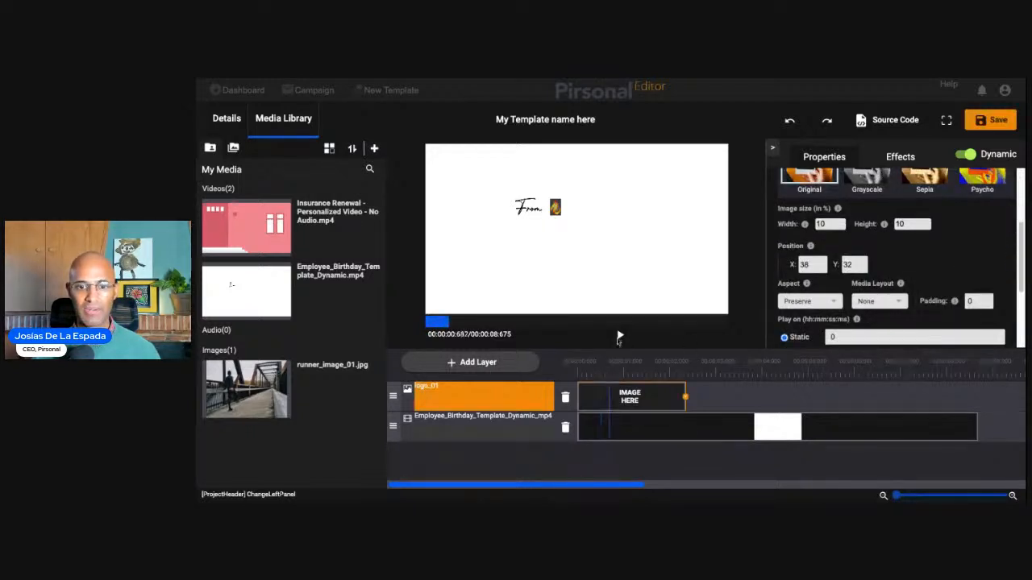
pyautogui.click(619, 336)
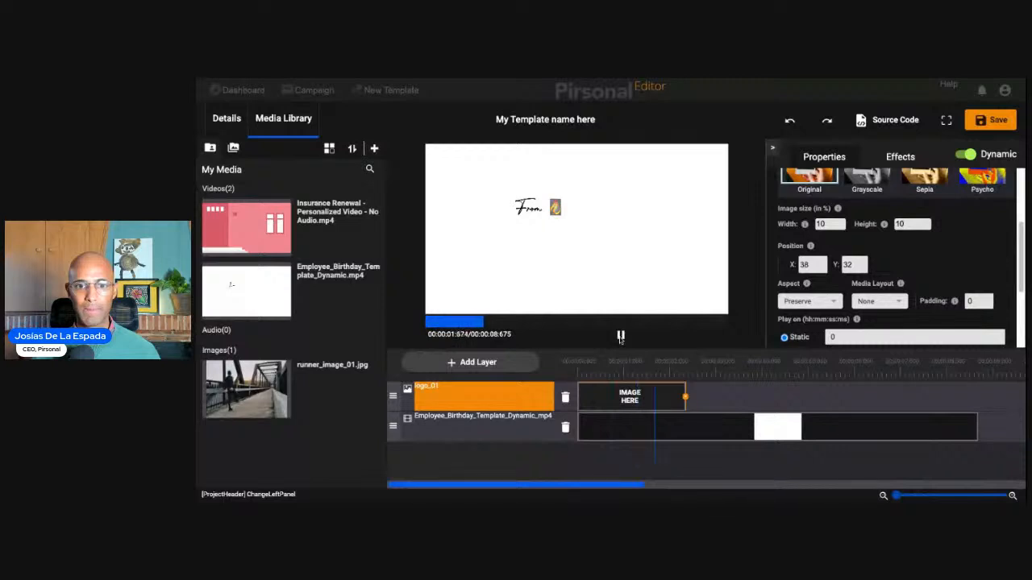
pyautogui.click(620, 334)
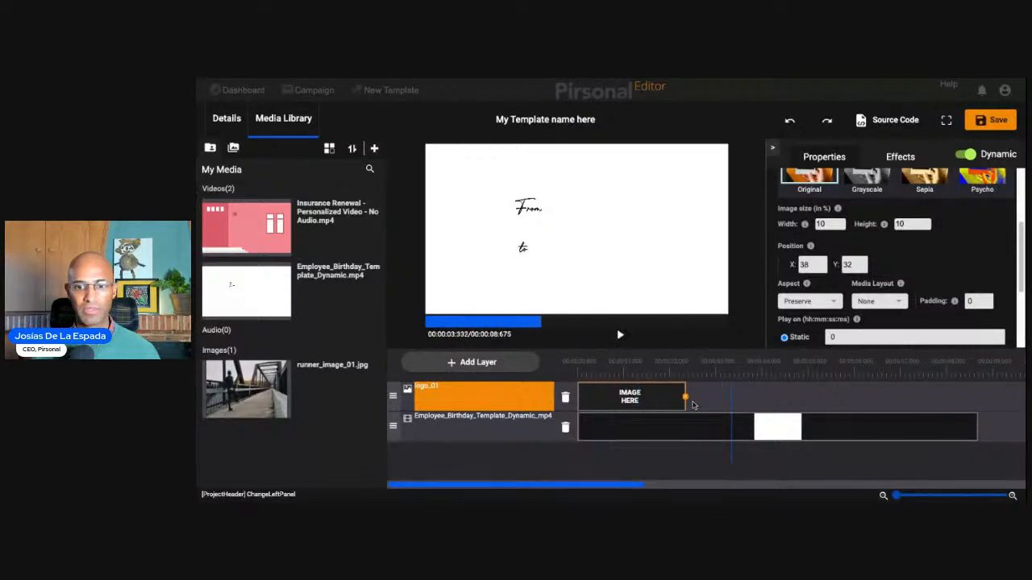
# - Lengthen the logo_01 clip so it ends at about 3.7 seconds, where the scene changes to the car factory
pyautogui.moveTo(685, 398); pyautogui.dragTo(835, 396)
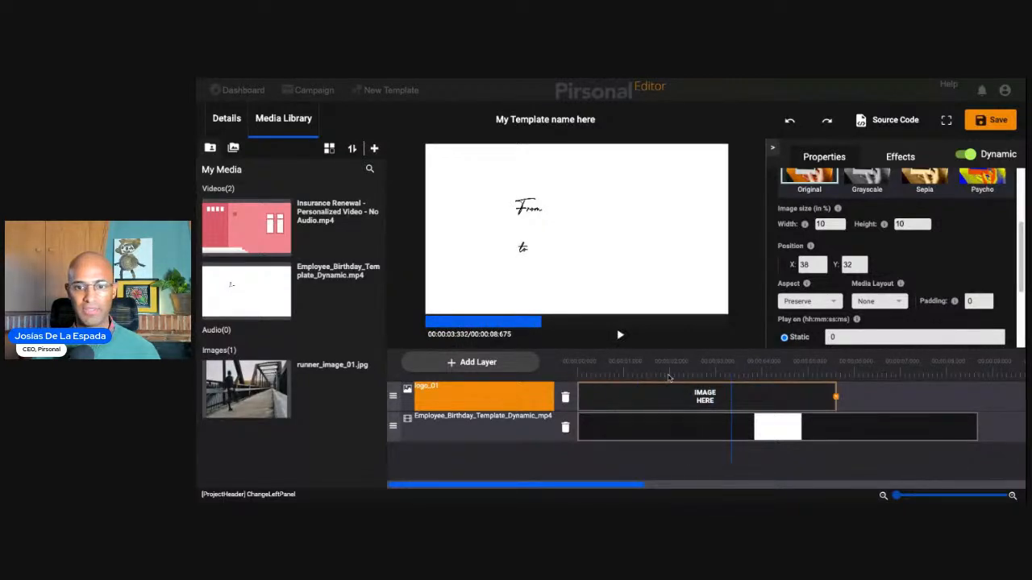
pyautogui.click(795, 377)
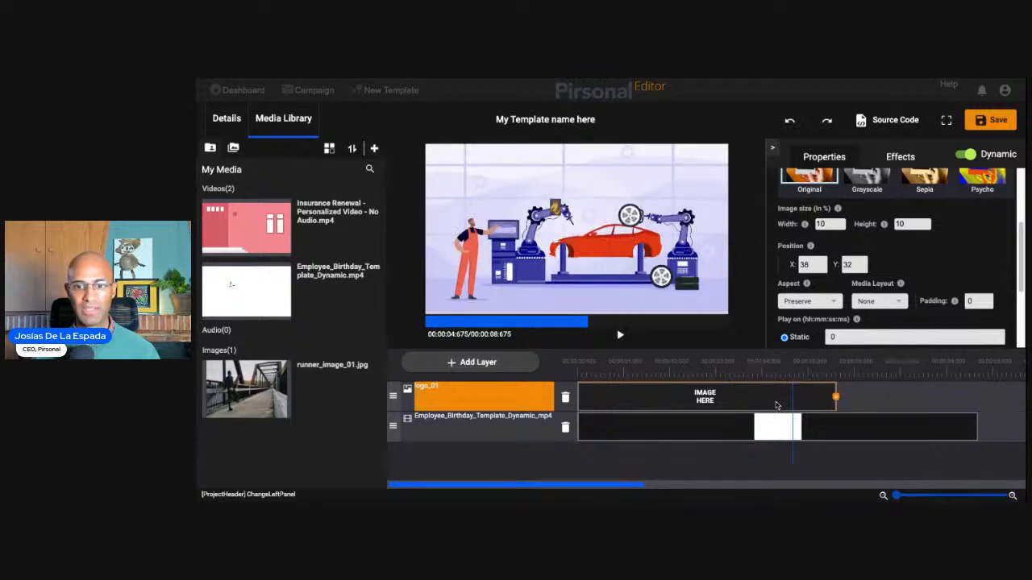
pyautogui.moveTo(835, 397); pyautogui.dragTo(755, 400)
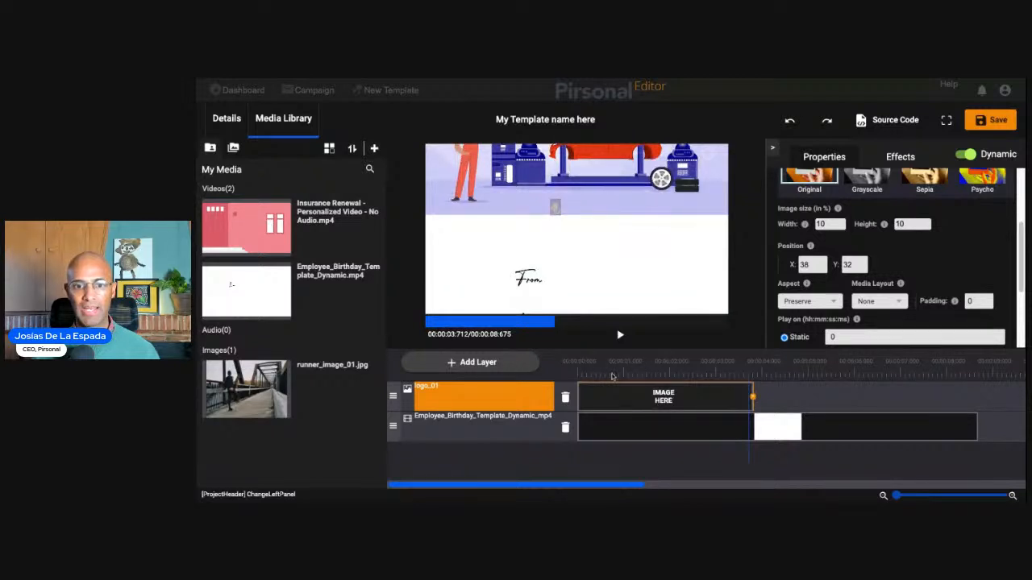
# - At about 1.85 seconds, where the "to" text shows, add a dynamic text layer named first_name_01
pyautogui.click(662, 372)
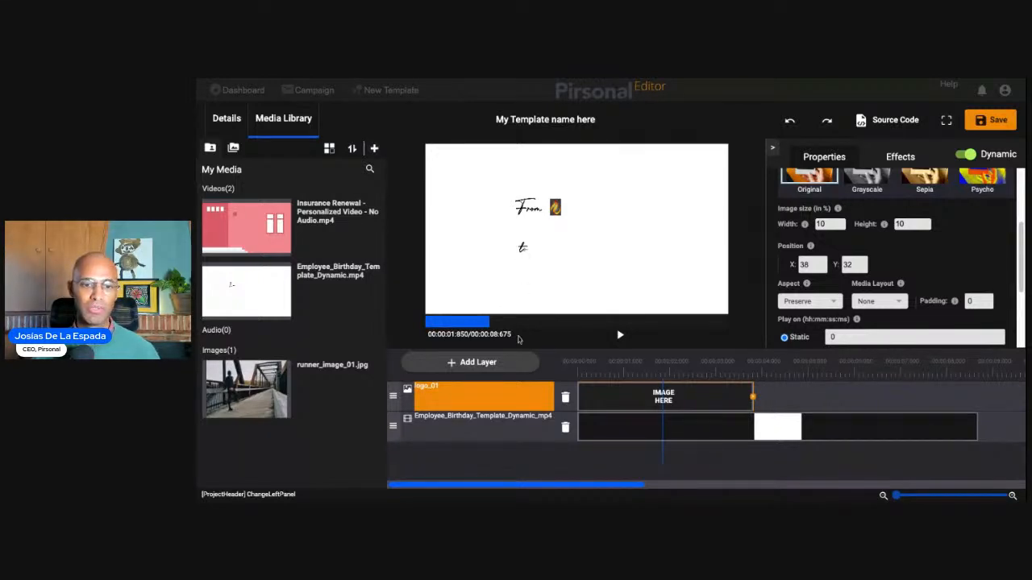
pyautogui.click(484, 361)
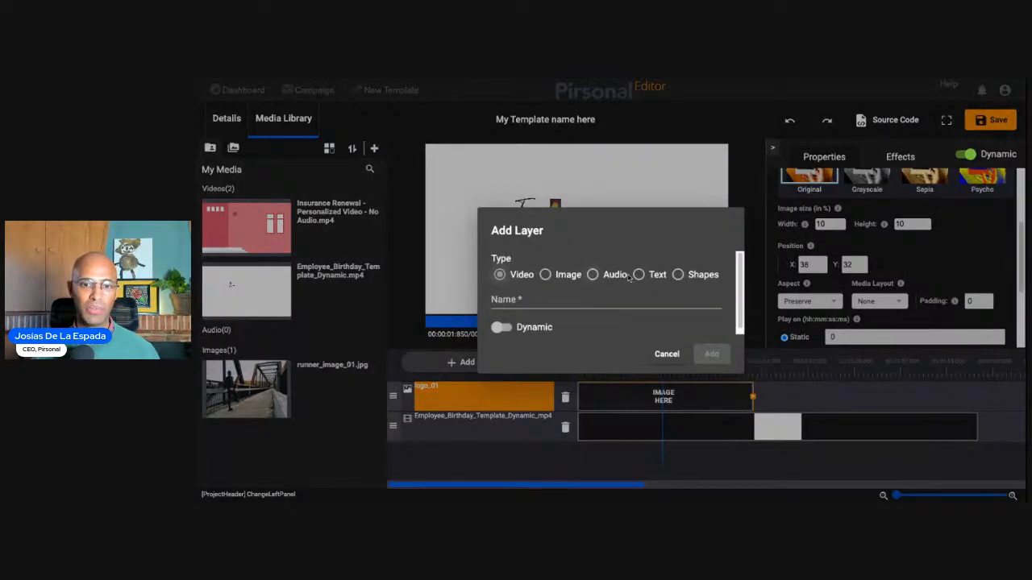
pyautogui.click(638, 275)
pyautogui.click(635, 304)
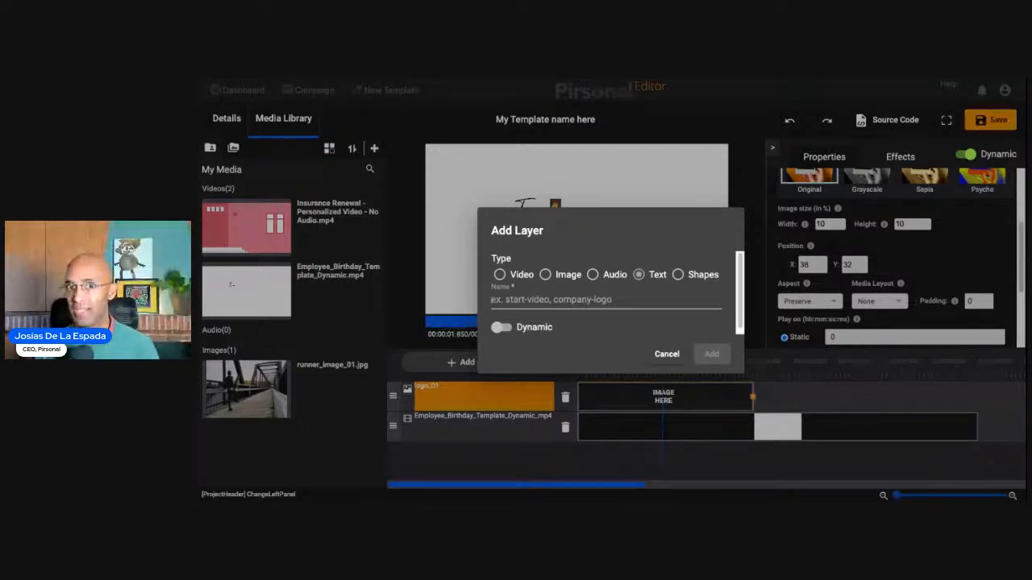
pyautogui.write('first_nam_01')
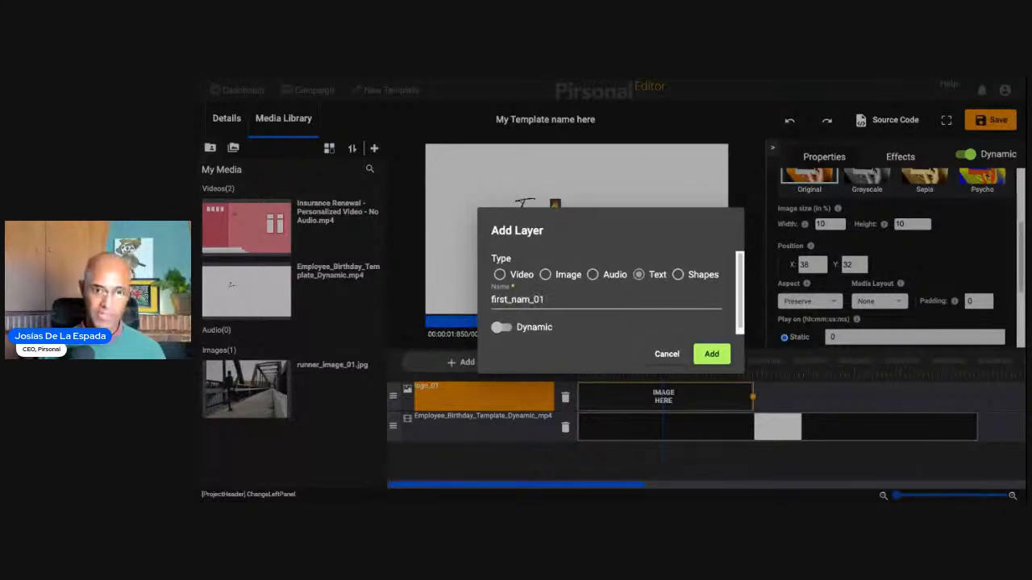
pyautogui.click(528, 299)
pyautogui.write('em_01')
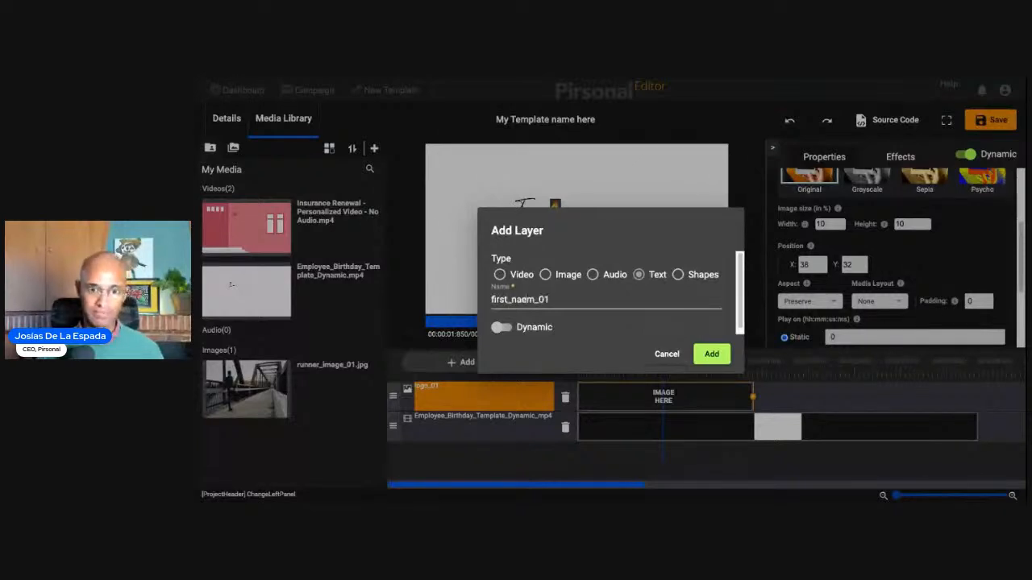
pyautogui.press('BackSpace')
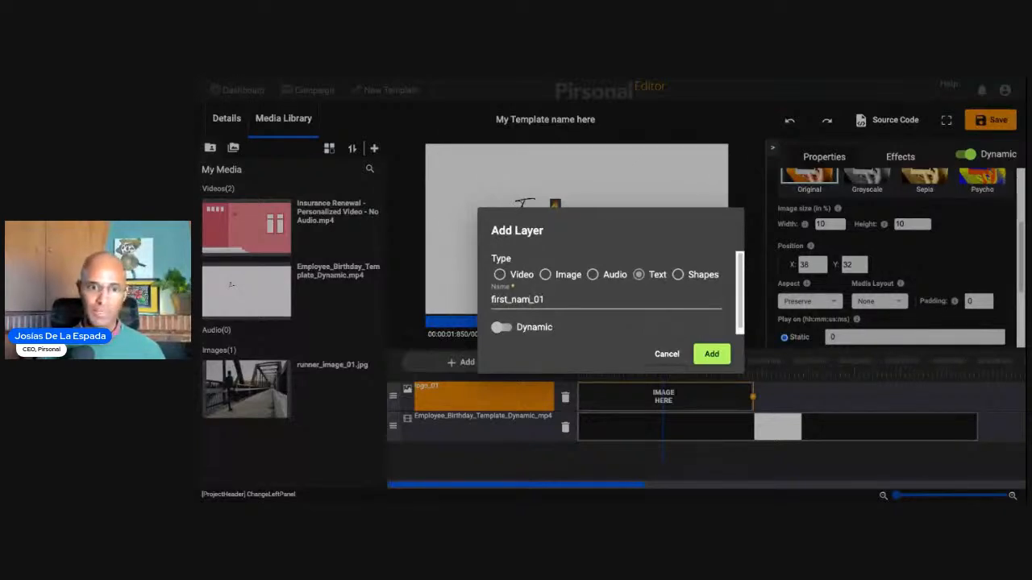
pyautogui.write('e')
pyautogui.click(502, 327)
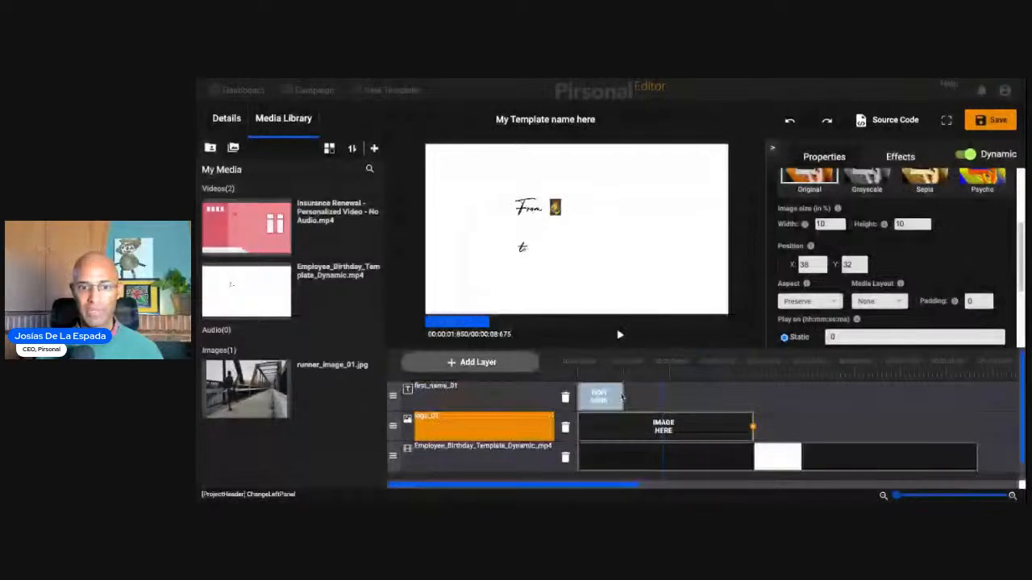
# - Retime the first_name_01 clip to start at 550 ms and last 2850 ms, and set its text color to red
pyautogui.click(616, 397)
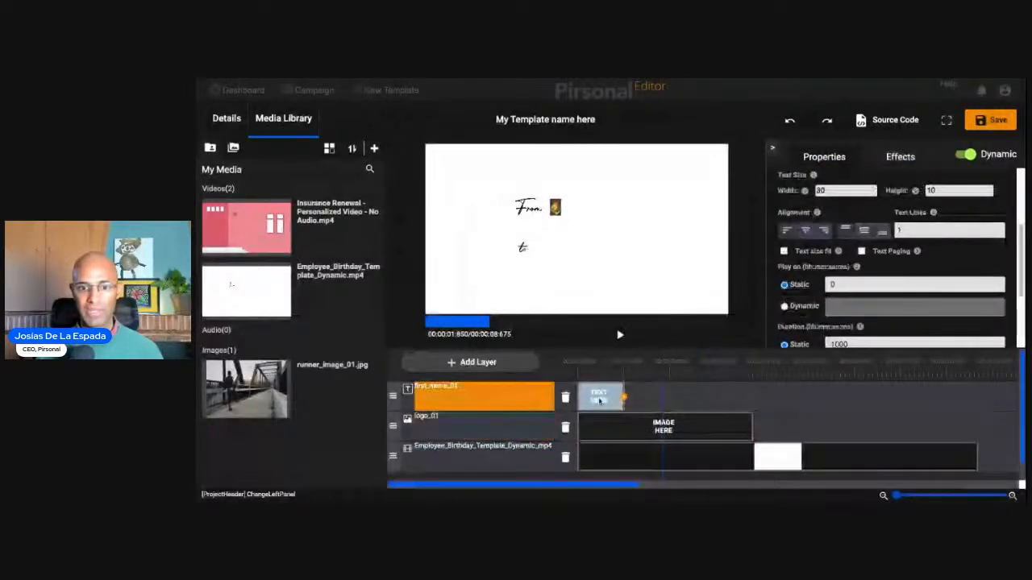
pyautogui.moveTo(617, 405); pyautogui.dragTo(736, 399)
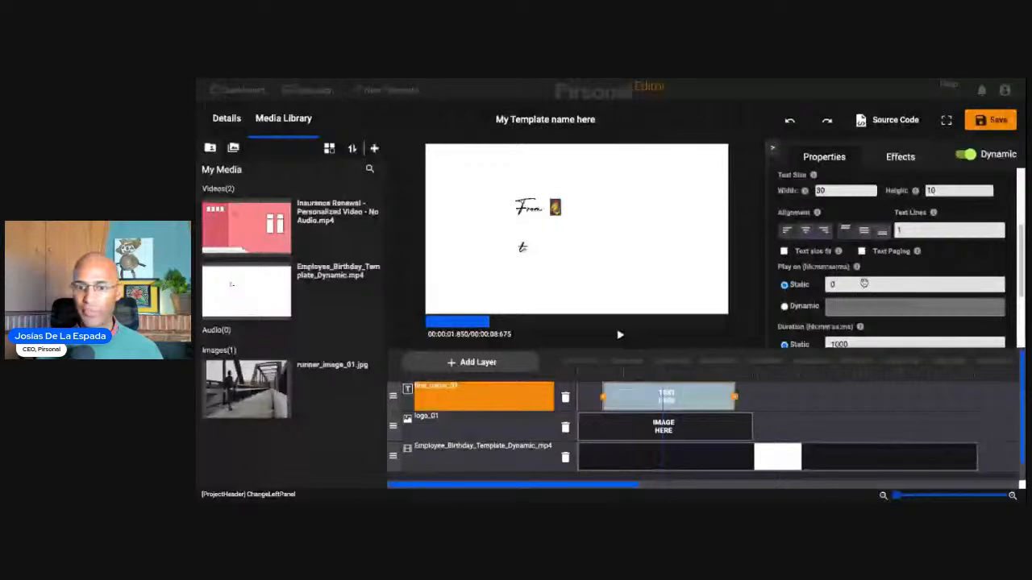
pyautogui.scroll(3, 927, 238)
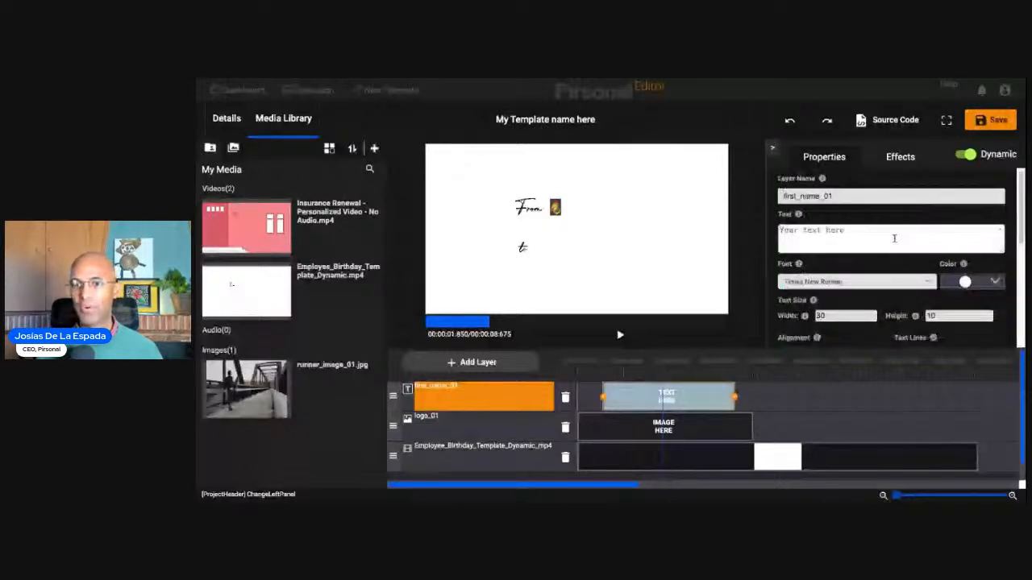
pyautogui.click(885, 236)
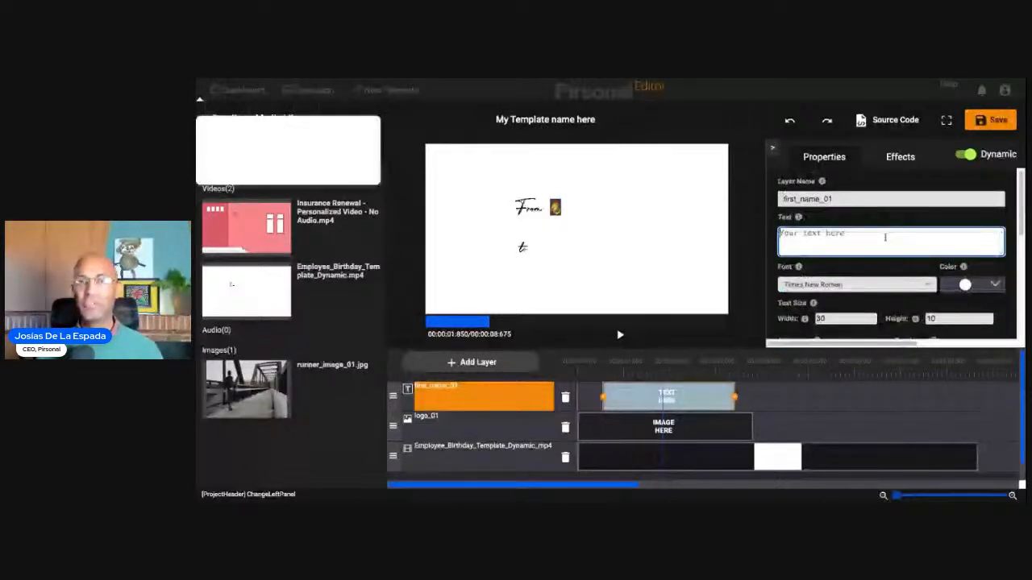
pyautogui.click(994, 285)
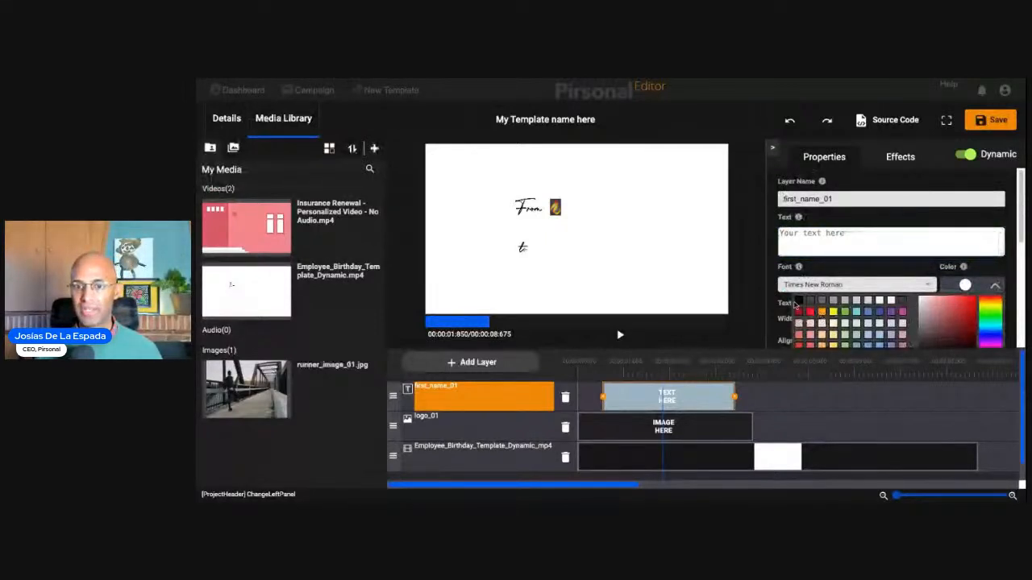
pyautogui.click(811, 311)
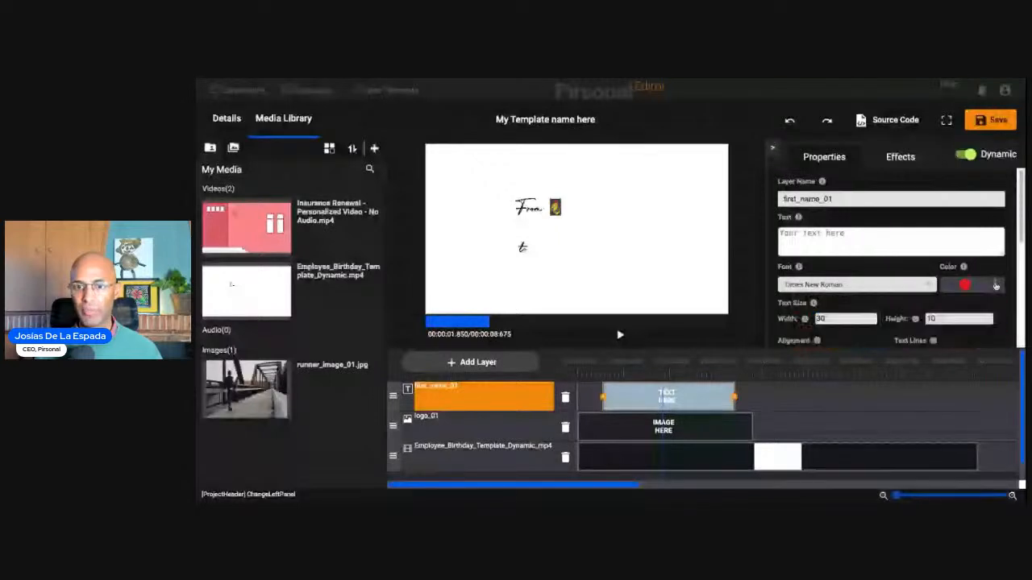
# - Enter a sample first name as the text of the first_name_01 layer
pyautogui.click(869, 240)
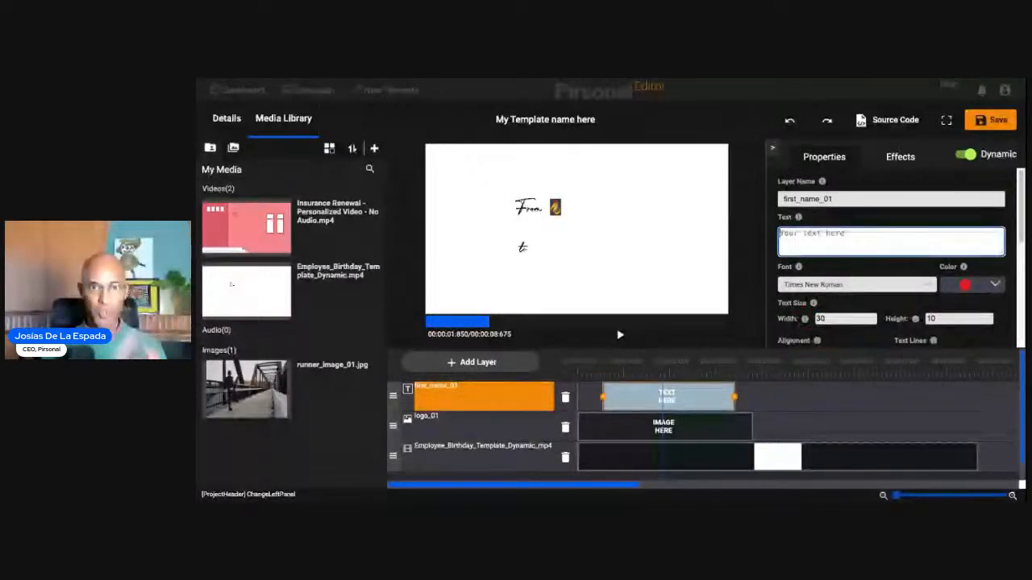
pyautogui.write('Josías')
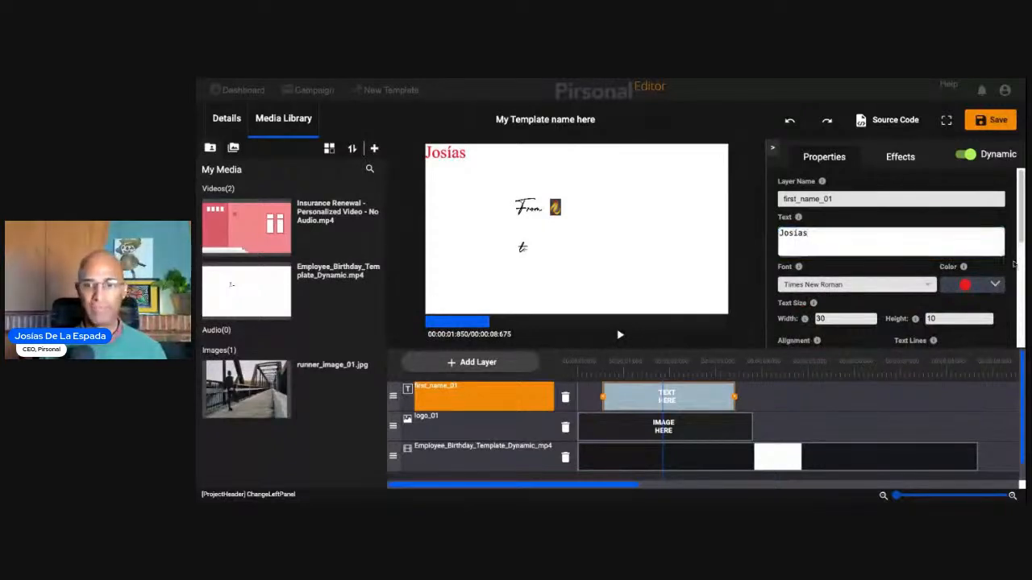
# - Set the horizontal position (X) of the first_name_01 text to 36
pyautogui.scroll(-3, 1012, 264)
pyautogui.scroll(-1, 890, 253)
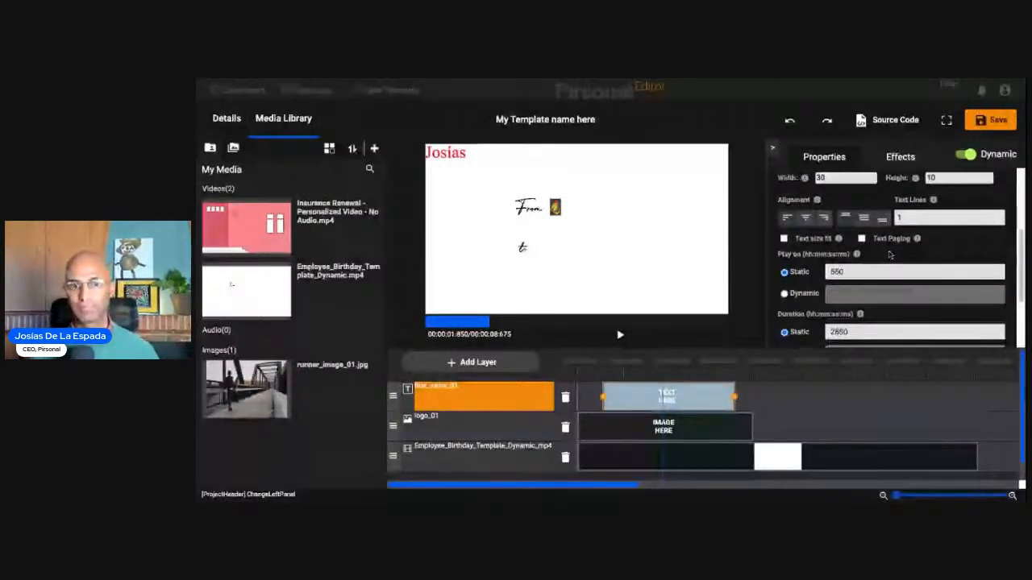
pyautogui.scroll(1, 888, 253)
pyautogui.scroll(2, 888, 255)
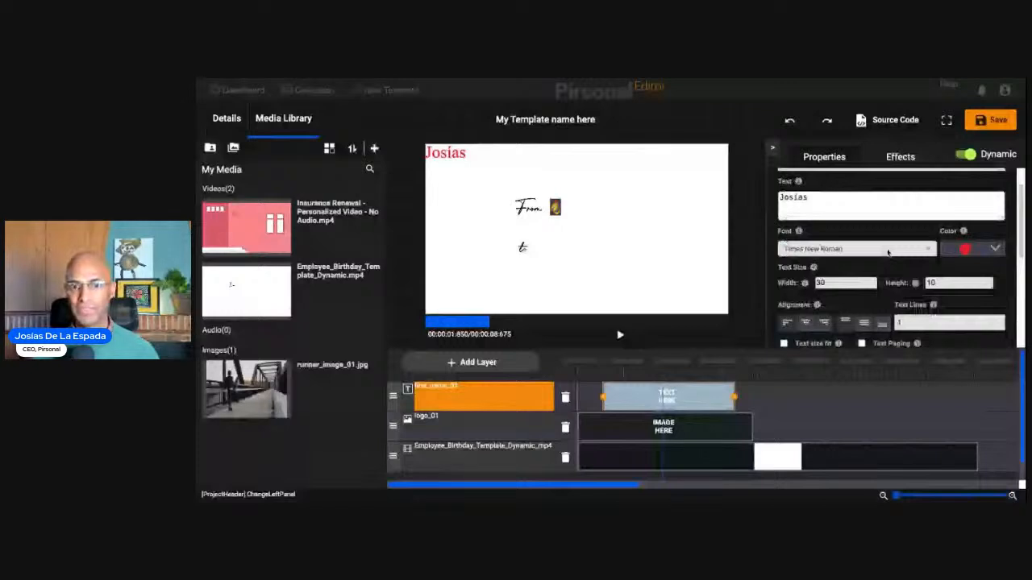
pyautogui.scroll(-3, 888, 252)
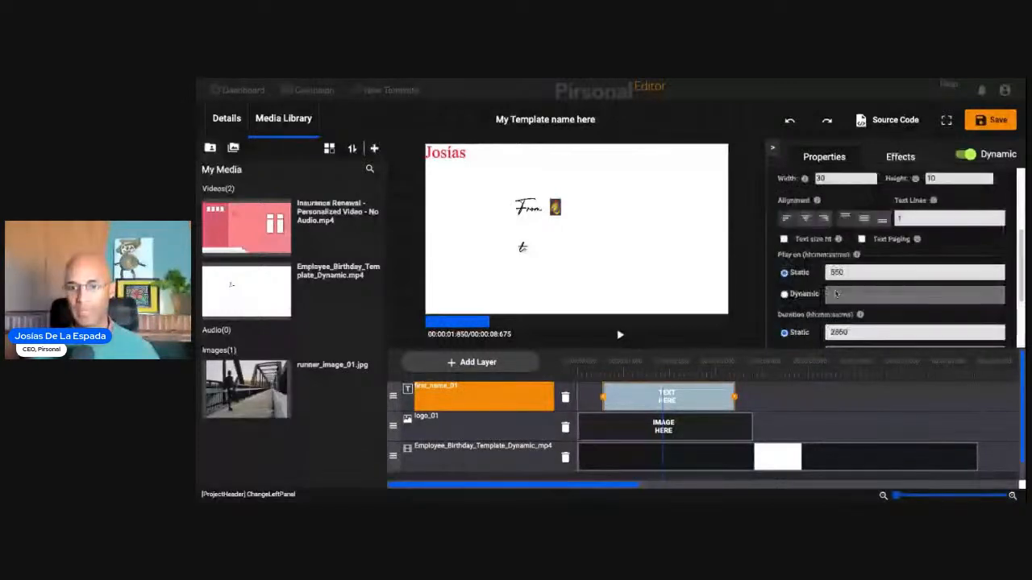
pyautogui.scroll(1, 839, 226)
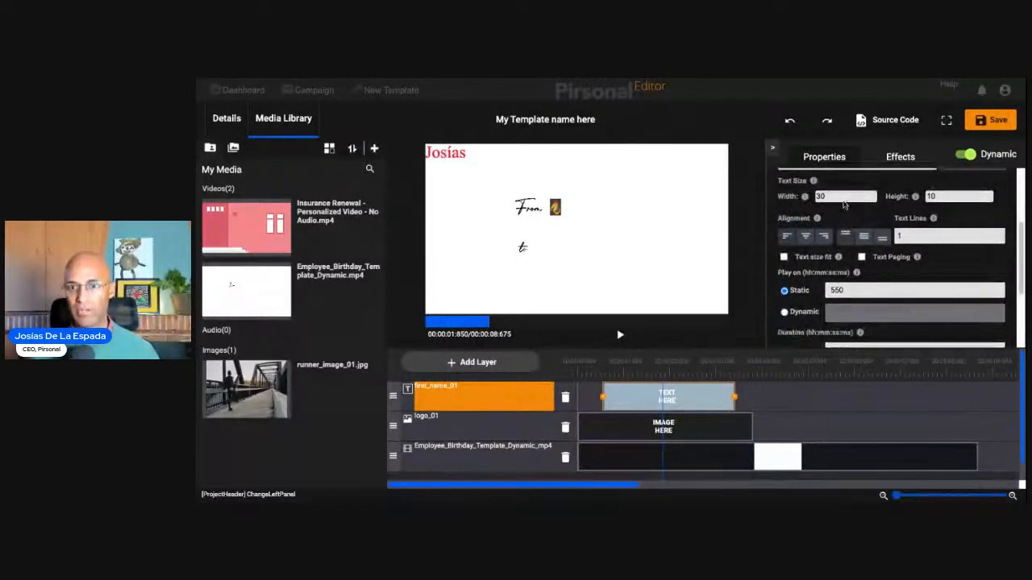
pyautogui.scroll(-3, 841, 202)
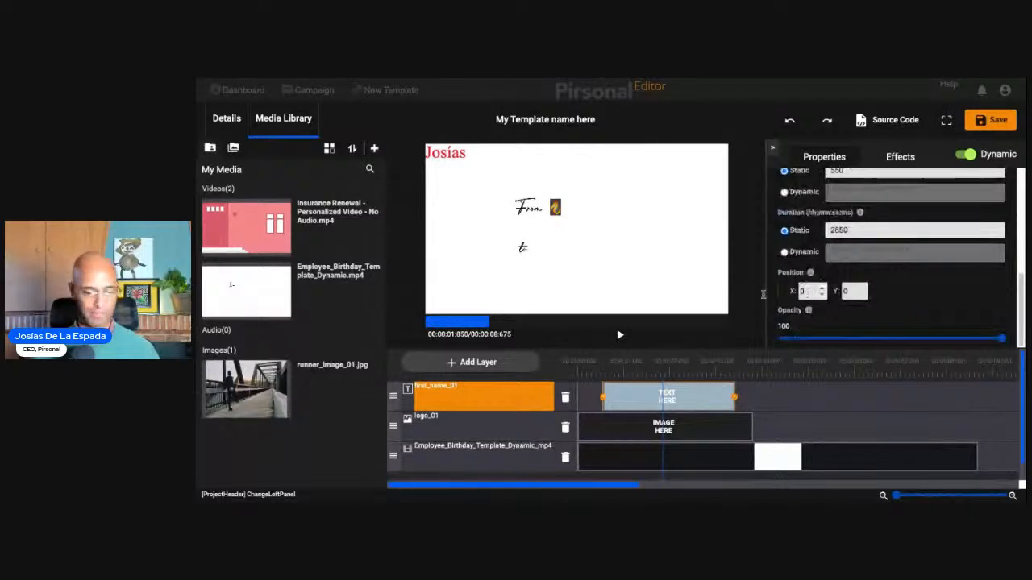
pyautogui.write('5')
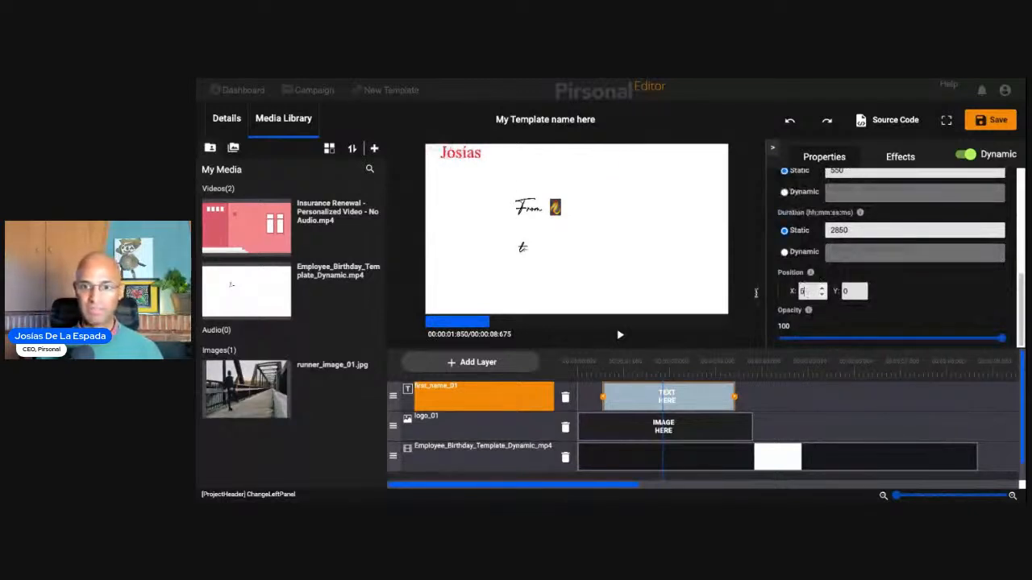
pyautogui.write('0')
pyautogui.hotkey('ctrl', 'a')
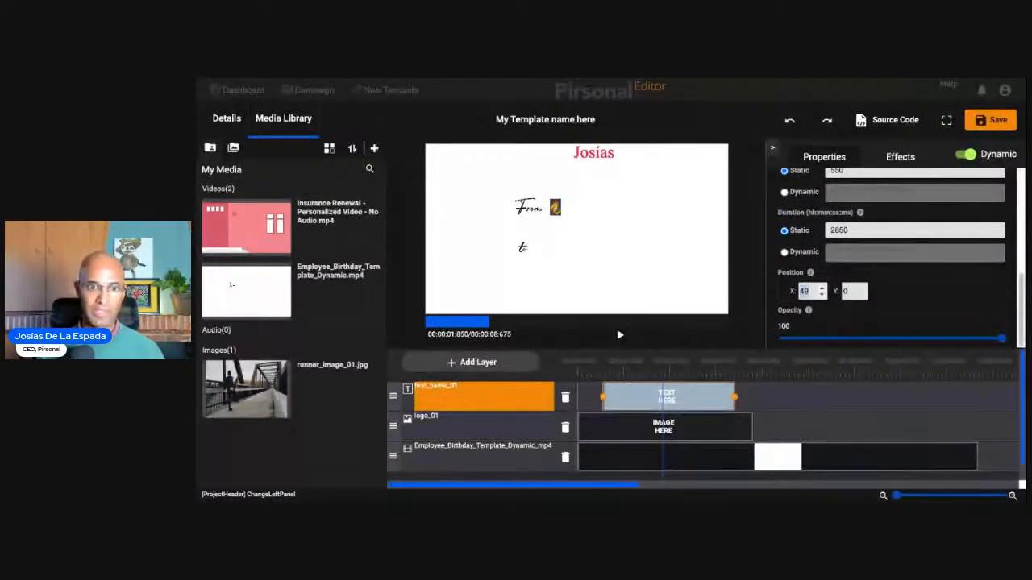
pyautogui.write('30')
pyautogui.press('Up')
pyautogui.press('Up')
pyautogui.press('Up')
pyautogui.press('Up')
pyautogui.press('Up')
pyautogui.press('Up')
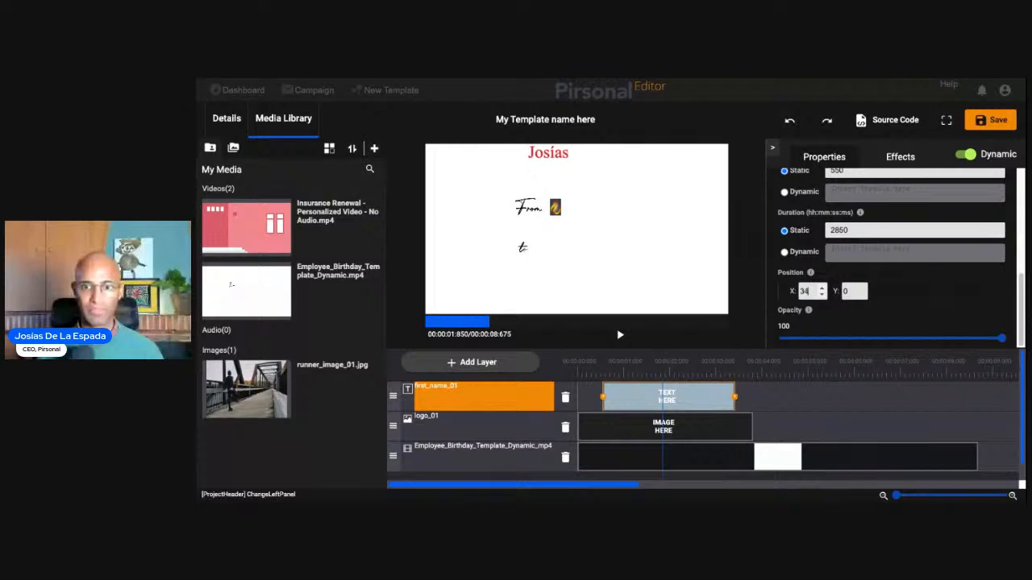
pyautogui.hotkey('ctrl', 'a')
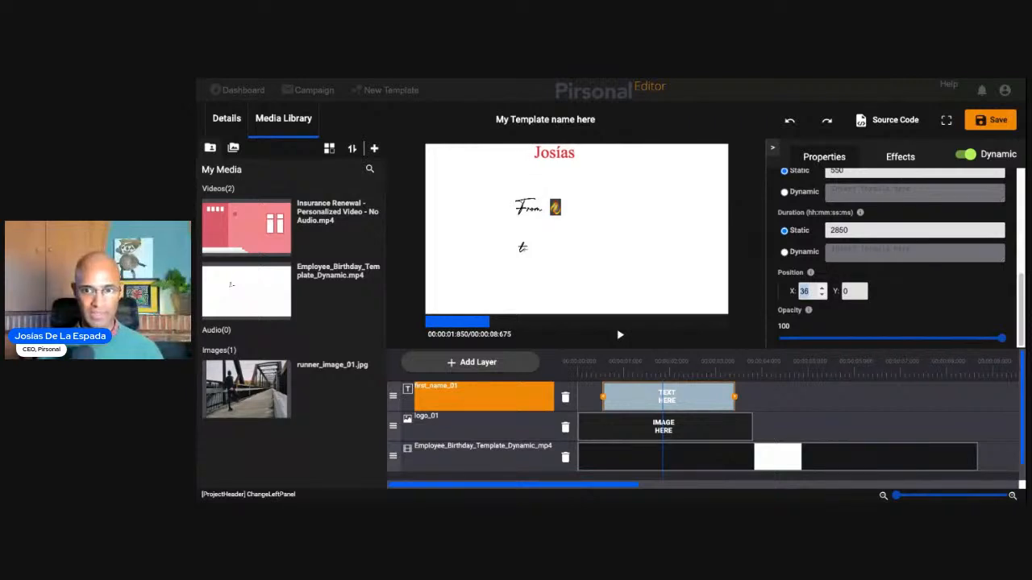
# - Set the vertical position (Y) of the first_name_01 text to about 55, level with the "to" text
pyautogui.press('Tab')
pyautogui.write('60')
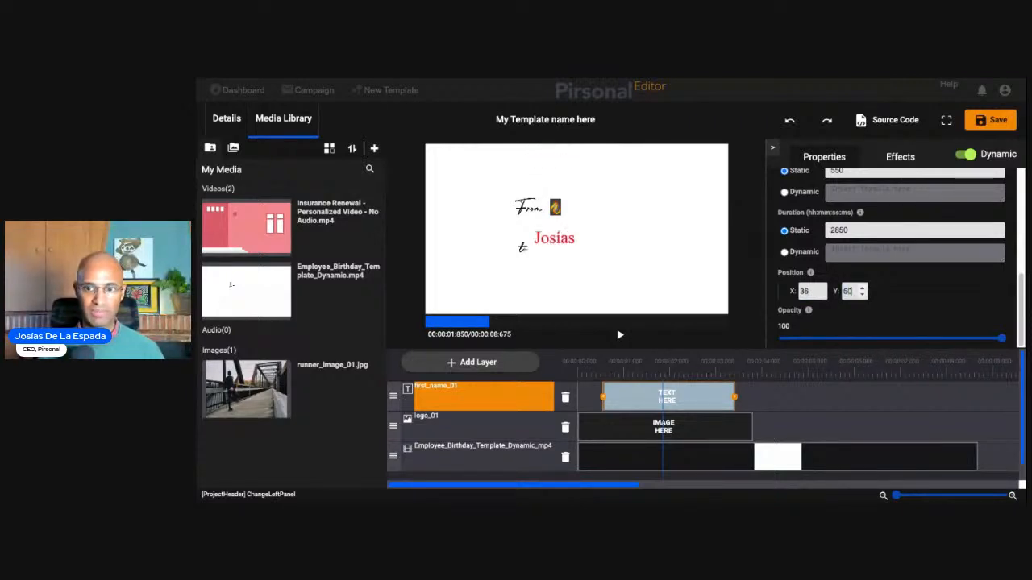
pyautogui.press('Up')
pyautogui.press('Up')
pyautogui.press('Up')
pyautogui.press('Up')
pyautogui.press('Up')
pyautogui.press('Up')
pyautogui.press('Up')
pyautogui.press('Down')
pyautogui.press('Down')
pyautogui.press('Up')
pyautogui.press('Down')
pyautogui.press('Down')
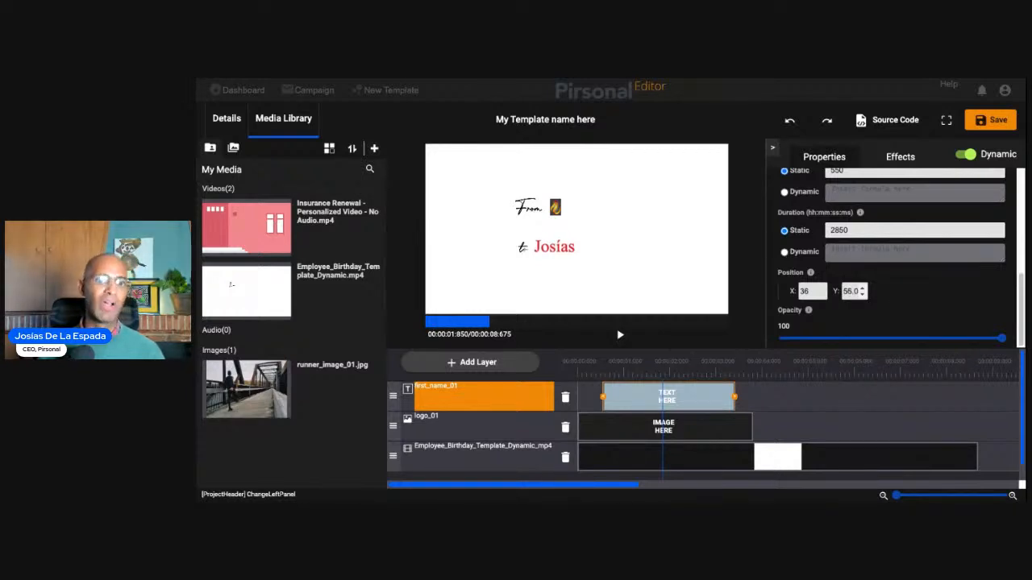
pyautogui.press('Up')
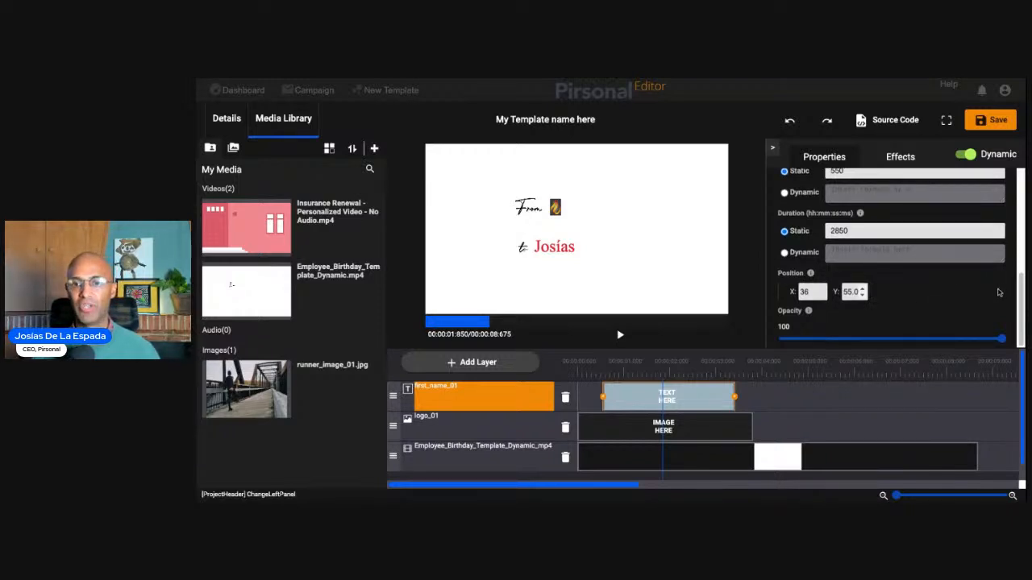
pyautogui.scroll(5, 1000, 292)
pyautogui.click(911, 242)
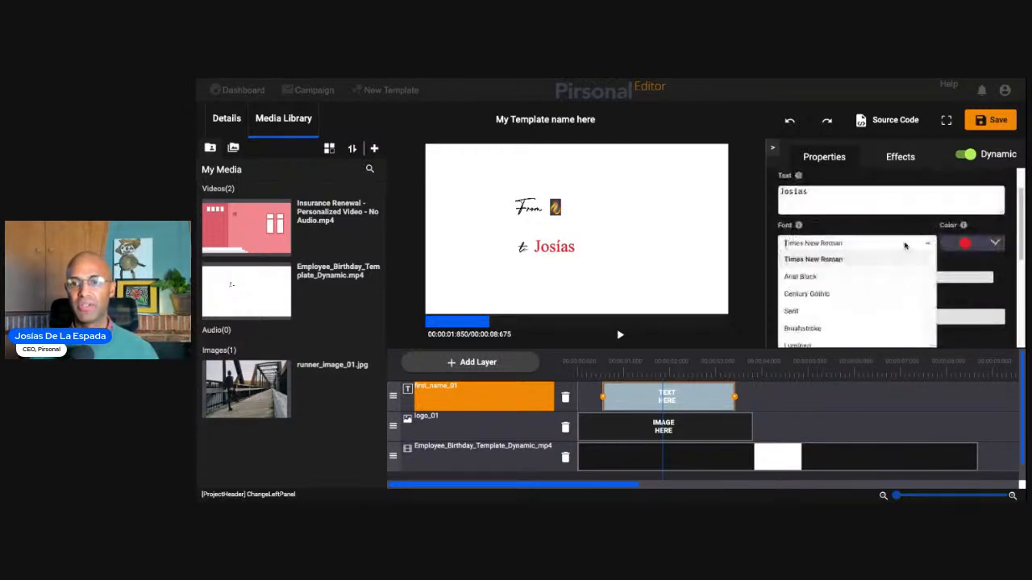
pyautogui.click(1007, 230)
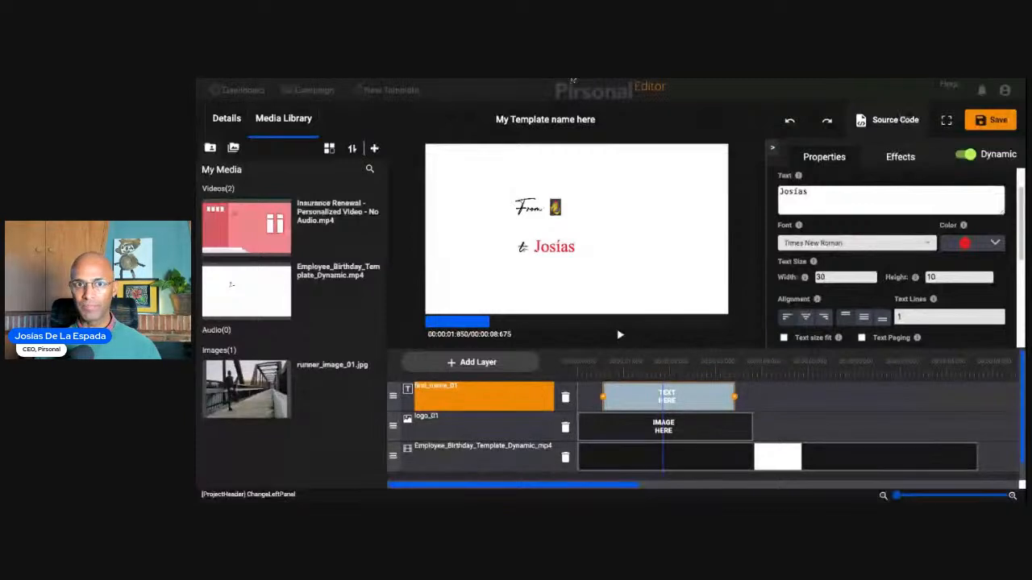
# - Open the template's source code view and highlight the code from the end of first_name_01 up into the logo_01 image object
pyautogui.click(893, 125)
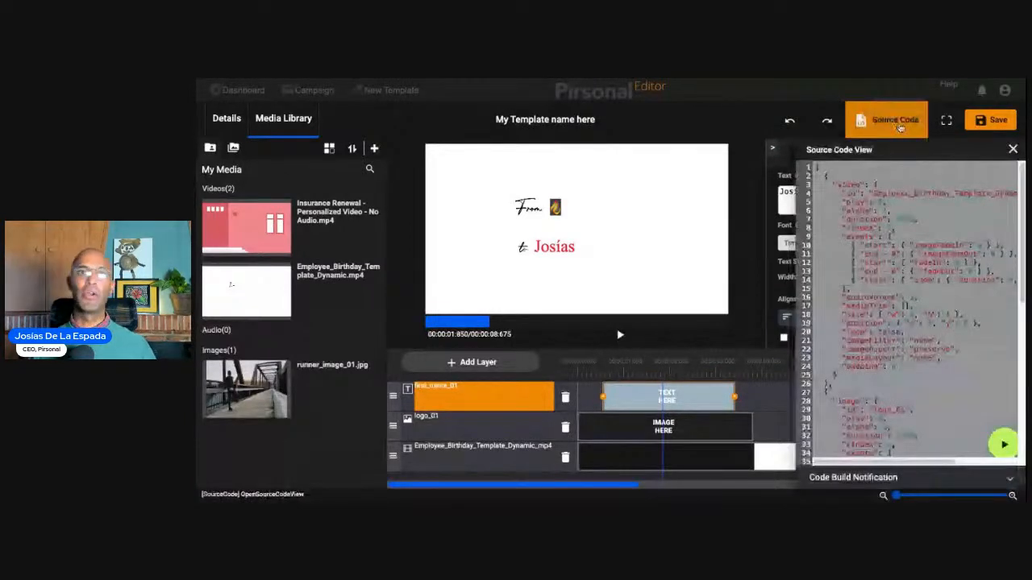
pyautogui.click(900, 127)
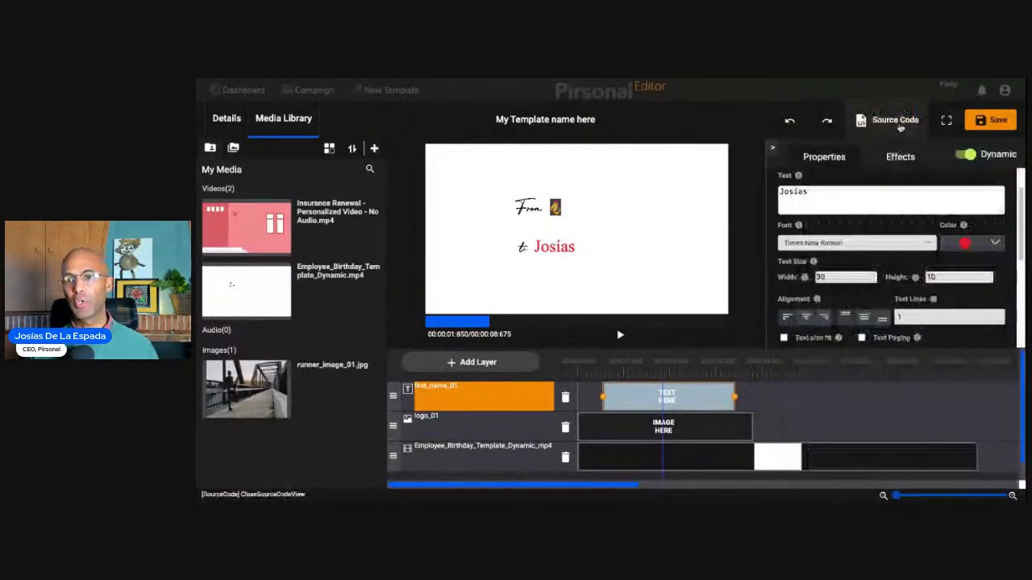
pyautogui.click(899, 127)
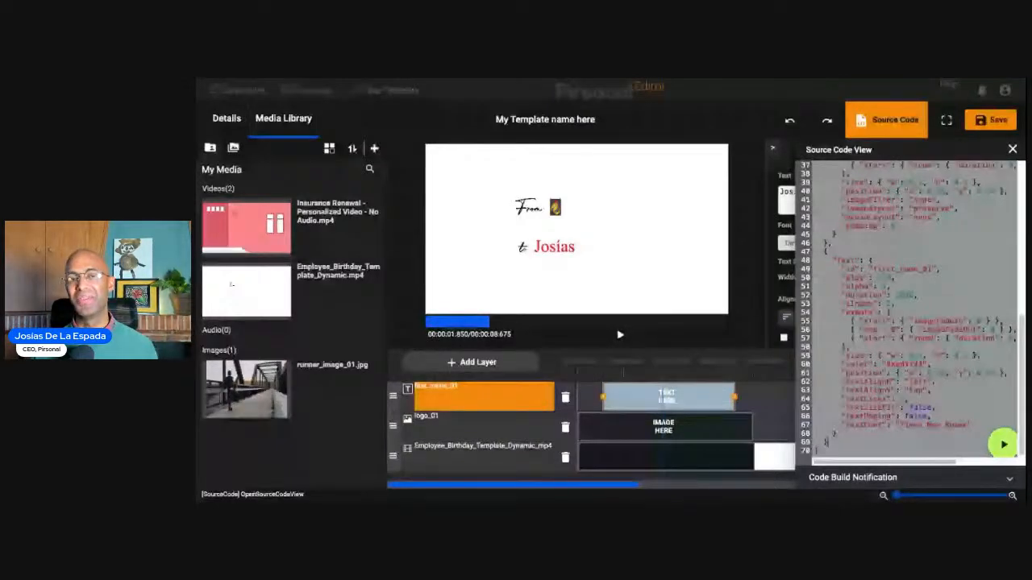
pyautogui.moveTo(828, 442); pyautogui.dragTo(825, 124)
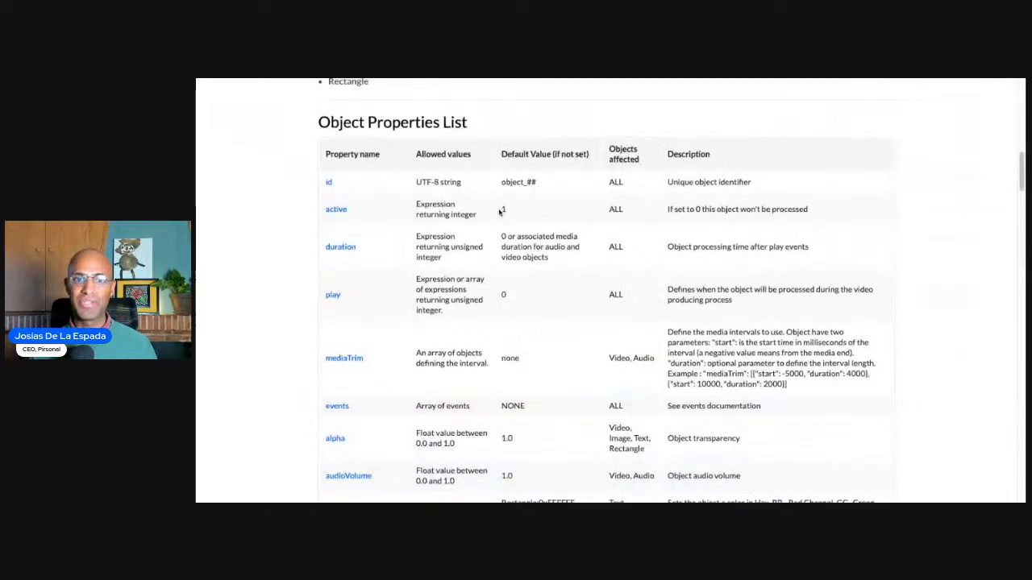
# - Switch to the Pirsonal template documentation and examine the object types, the Object Properties List and the Event procedures List
pyautogui.scroll(-15, 500, 211)
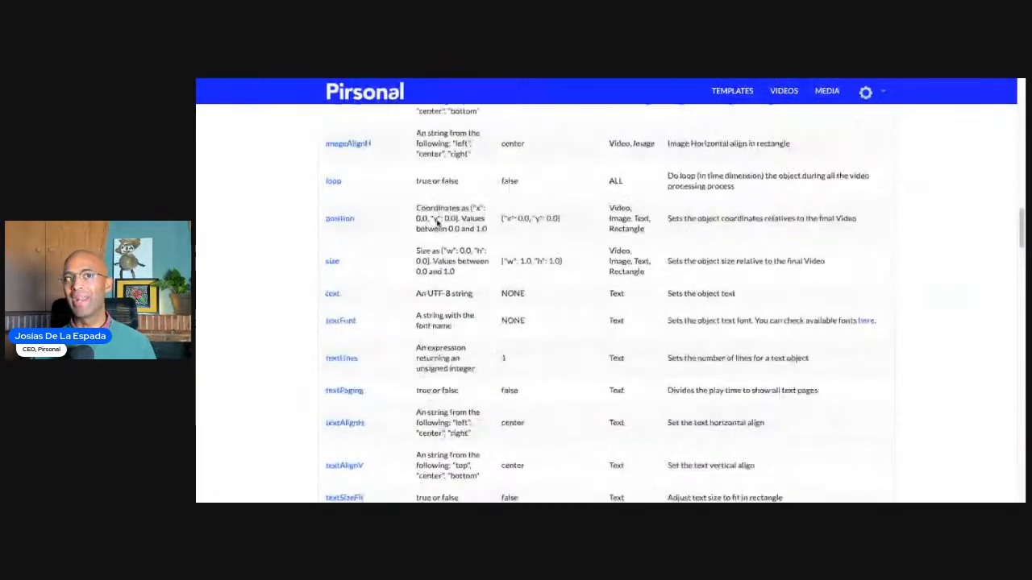
pyautogui.scroll(-1, 438, 224)
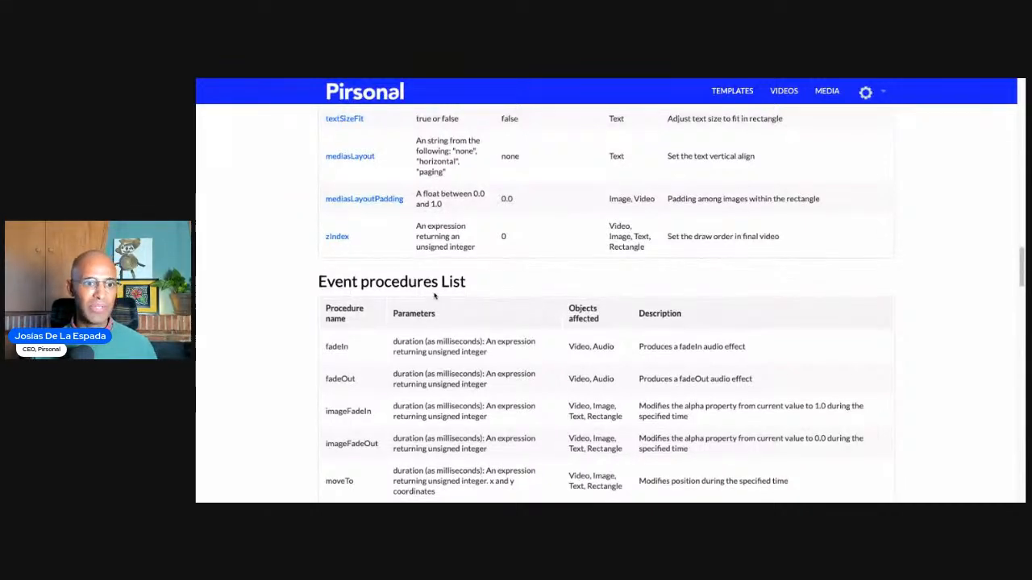
pyautogui.scroll(3, 433, 295)
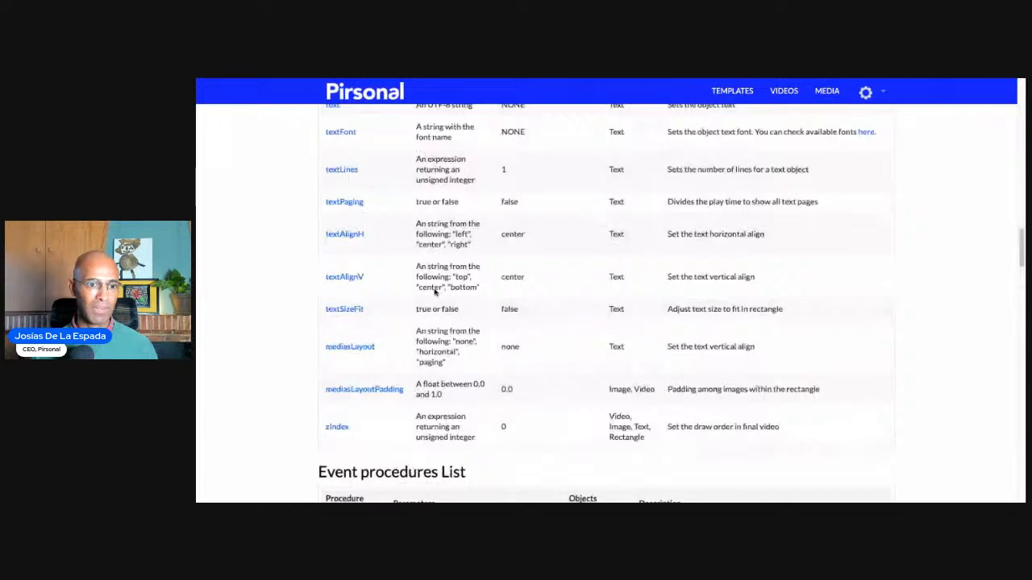
pyautogui.scroll(10, 434, 290)
pyautogui.scroll(-2, 434, 285)
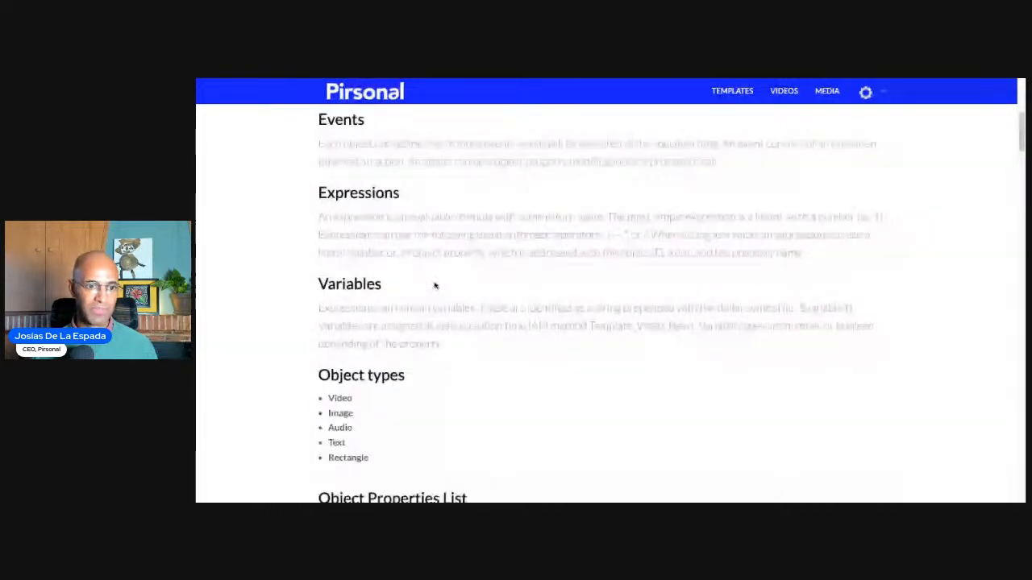
pyautogui.scroll(-1, 392, 357)
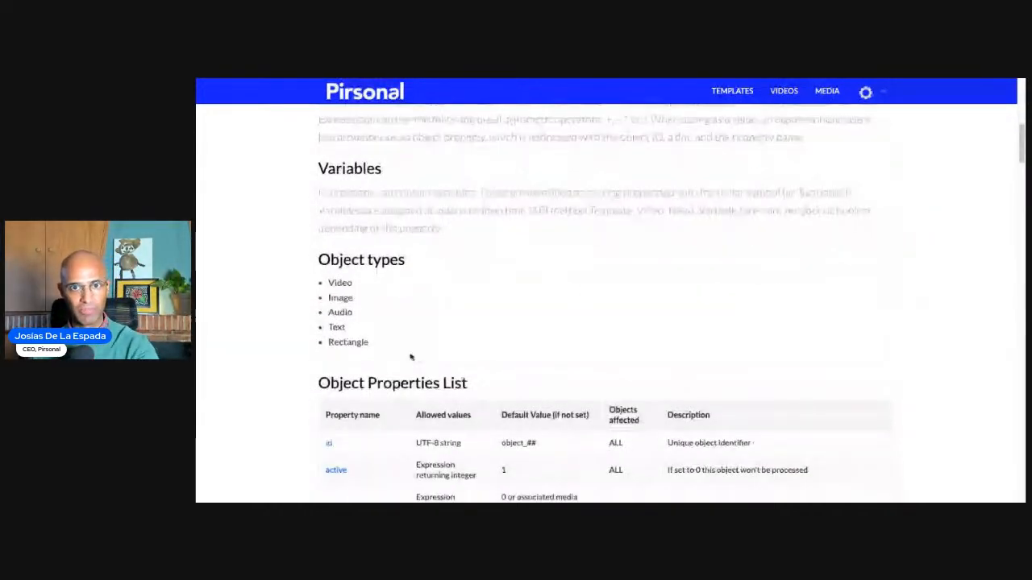
pyautogui.scroll(-3, 410, 357)
pyautogui.scroll(-1, 410, 351)
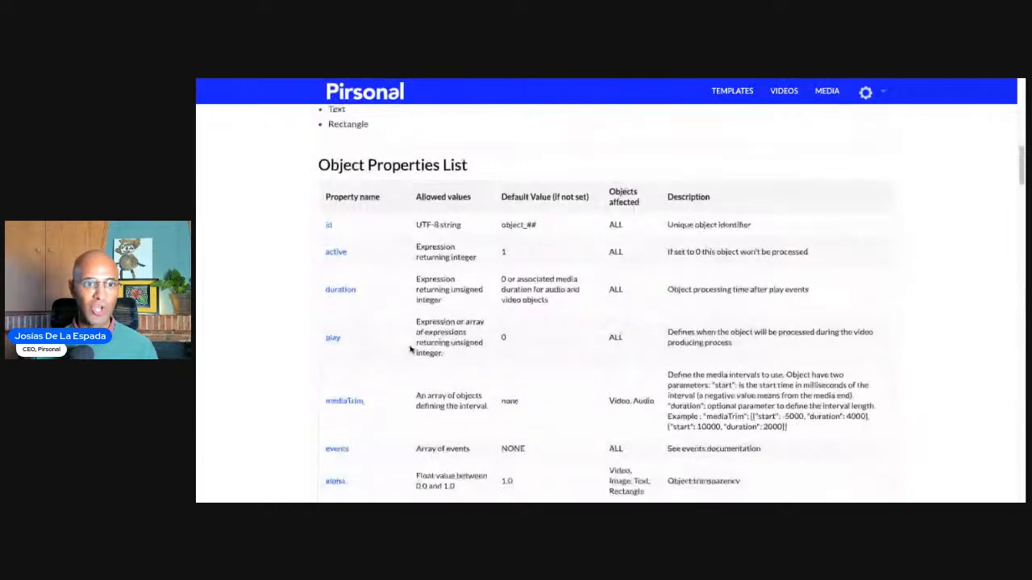
pyautogui.scroll(-2, 399, 290)
pyautogui.scroll(1, 391, 242)
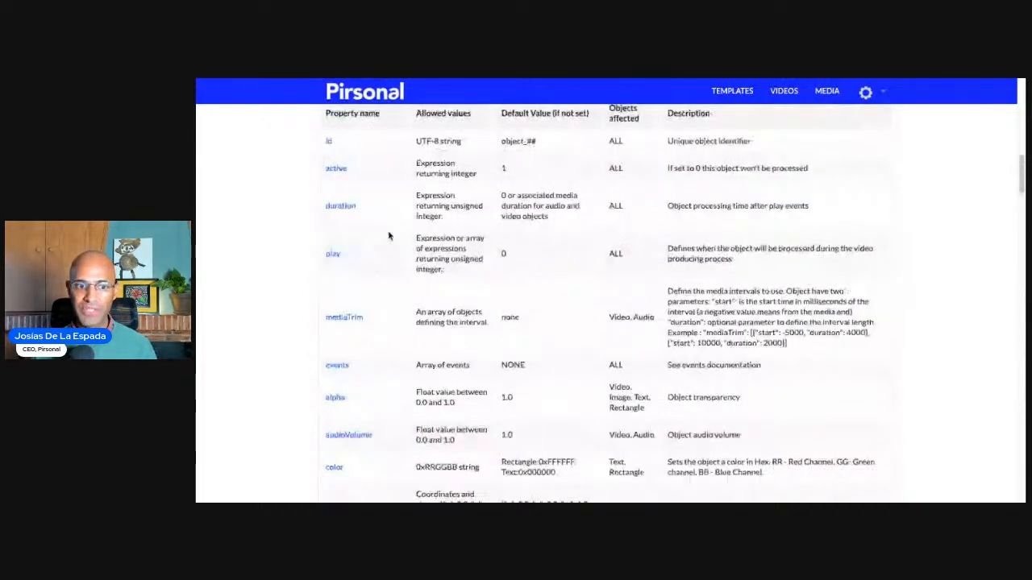
pyautogui.scroll(-3, 379, 250)
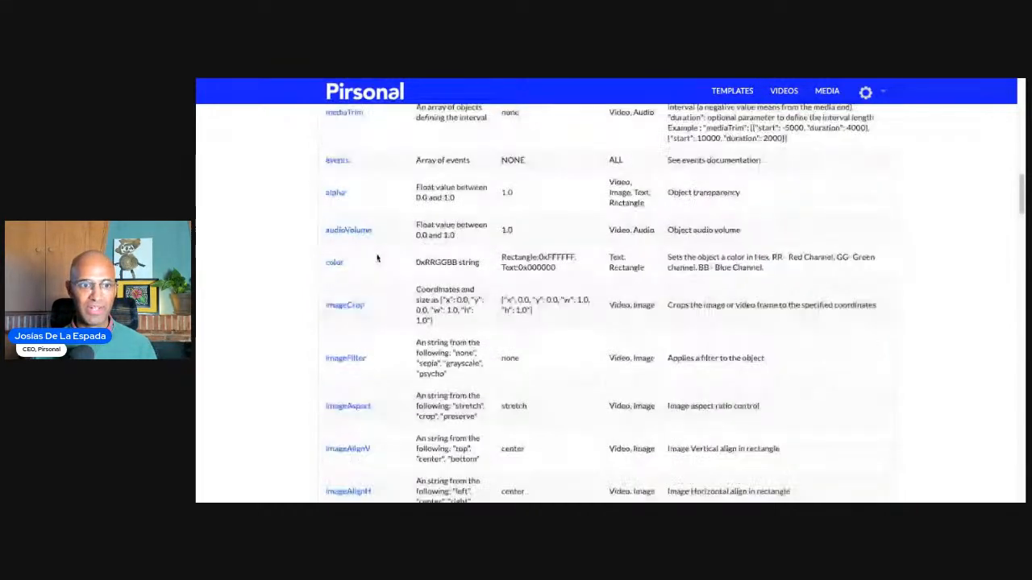
pyautogui.scroll(-9, 376, 257)
pyautogui.scroll(-4, 376, 257)
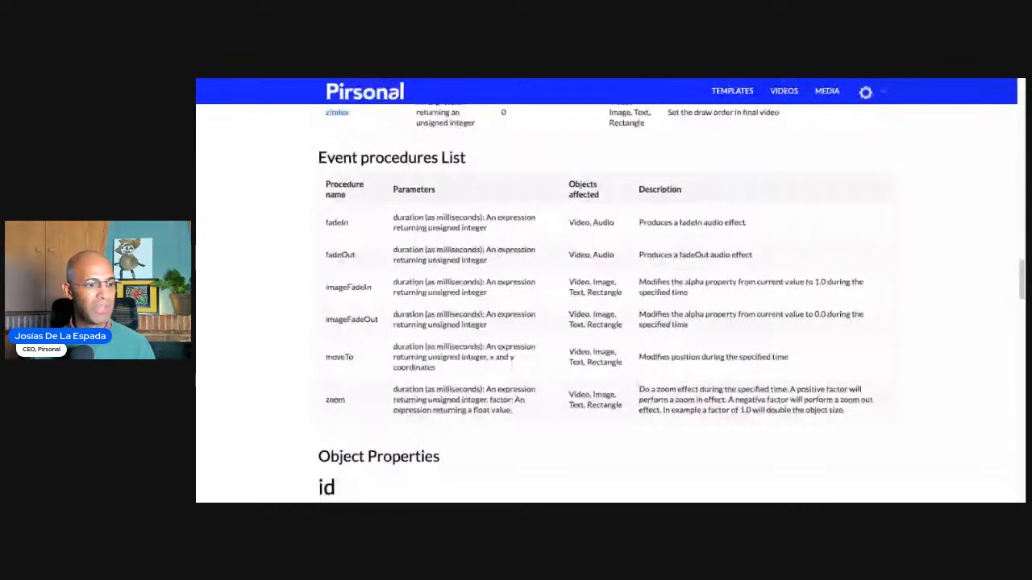
# - Return to the Pirsonal Editor source code and highlight the id, play and alpha lines of the video object
pyautogui.click(655, 74)
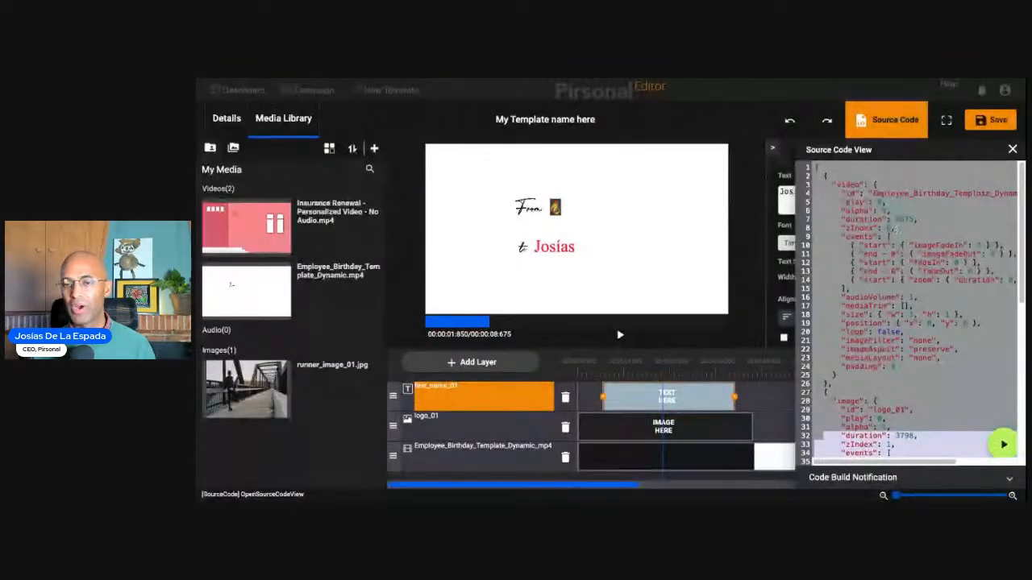
pyautogui.click(906, 226)
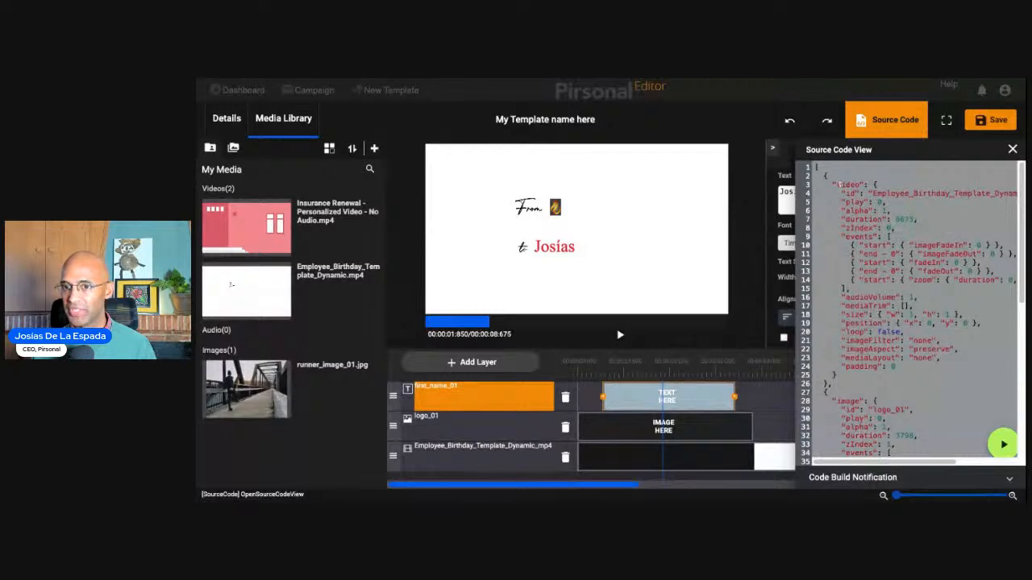
pyautogui.moveTo(840, 184); pyautogui.dragTo(866, 219)
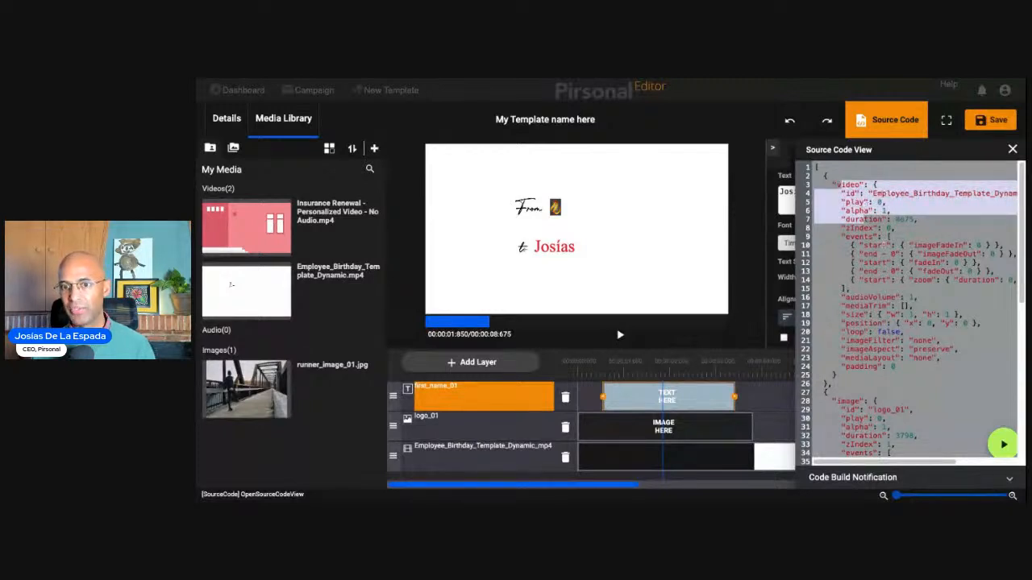
pyautogui.click(821, 173)
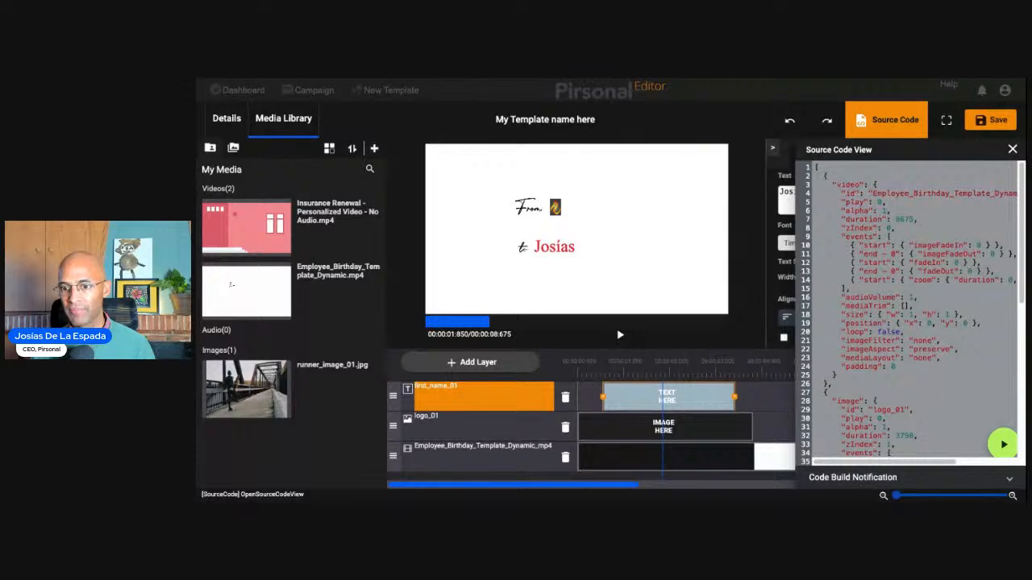
# - Try to replace the play value of the logo_01 image in the source code with a quoted reference starting with "empl"
pyautogui.scroll(-5, 937, 292)
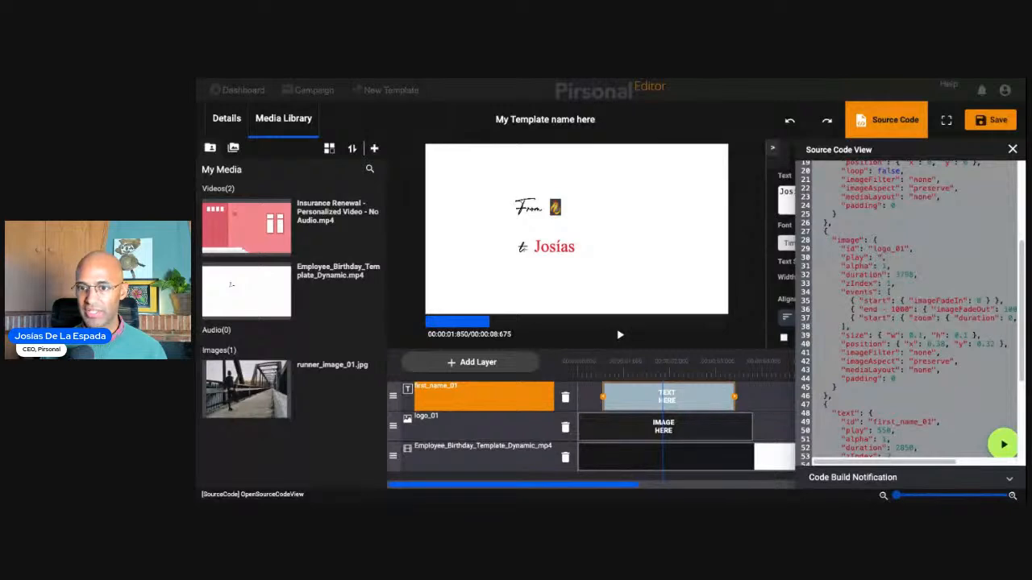
pyautogui.write('empl')
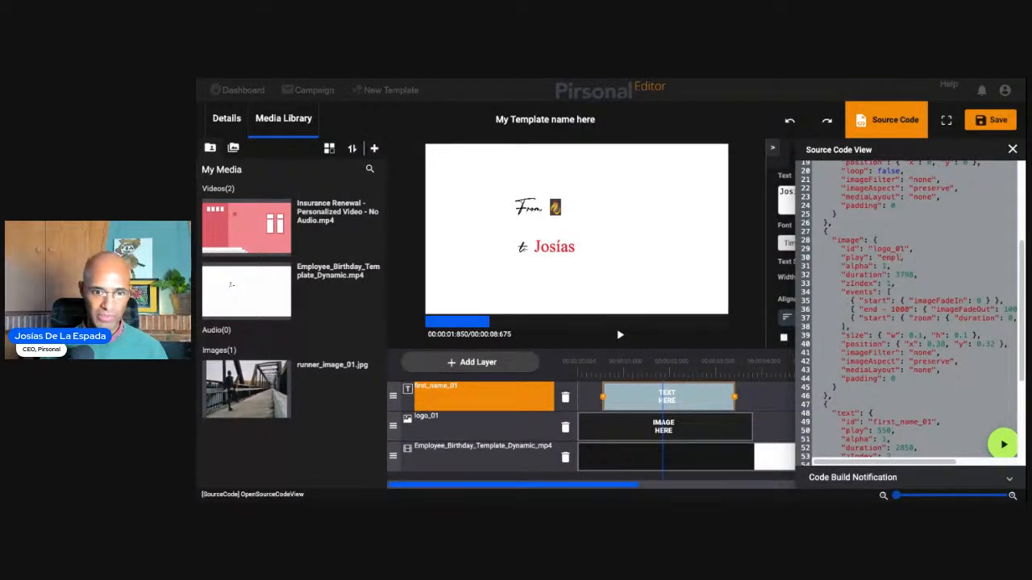
# - Set the play value of logo_01 in the source code to a quoted reference to the video ID Employee_Birthday_Template_Dynamic_mp4, without an extra line break
pyautogui.click(442, 450)
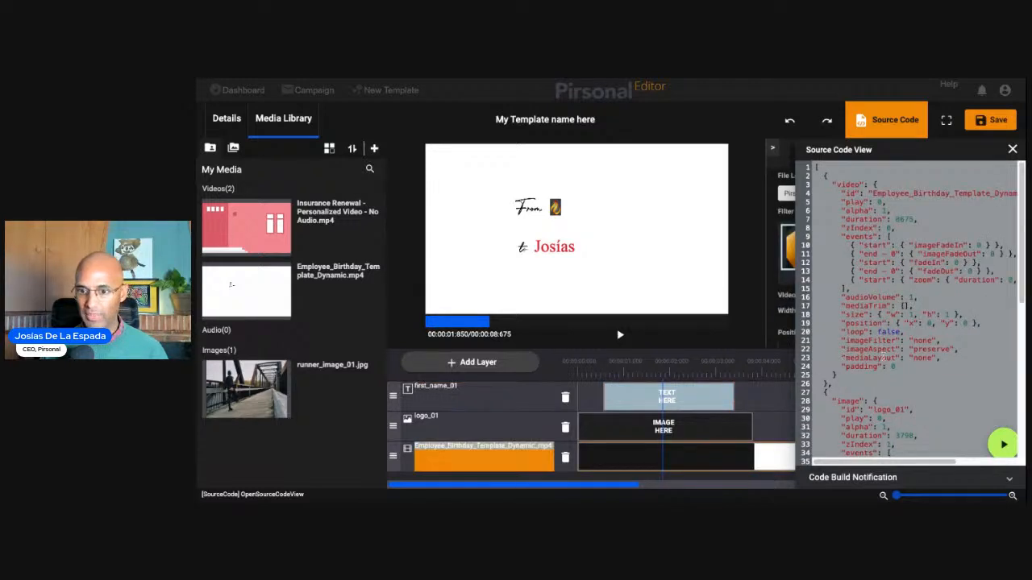
pyautogui.scroll(-1, 884, 356)
pyautogui.scroll(-1, 880, 348)
pyautogui.scroll(2, 876, 339)
pyautogui.scroll(-3, 876, 340)
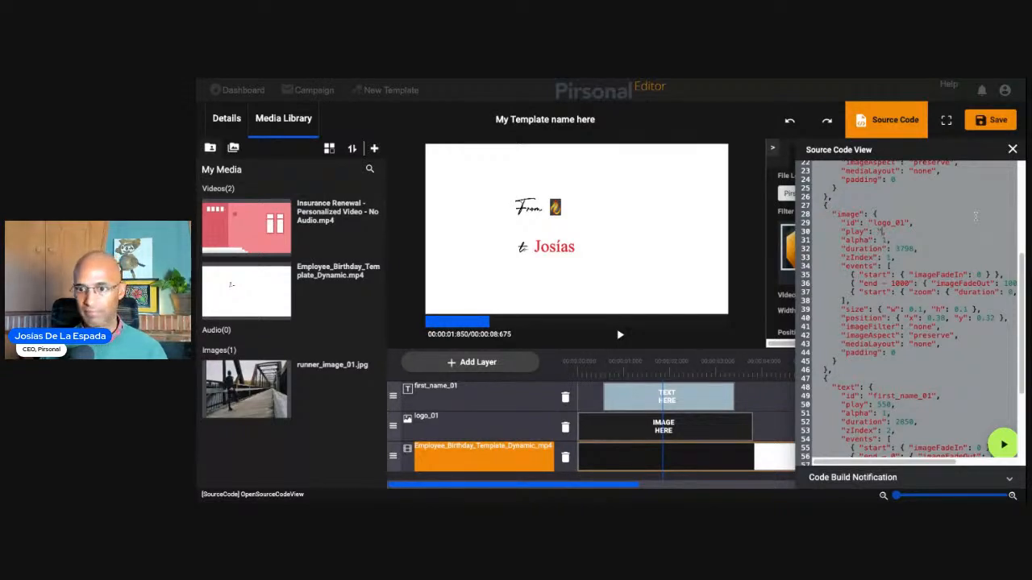
pyautogui.hotkey('ctrl', 'v')
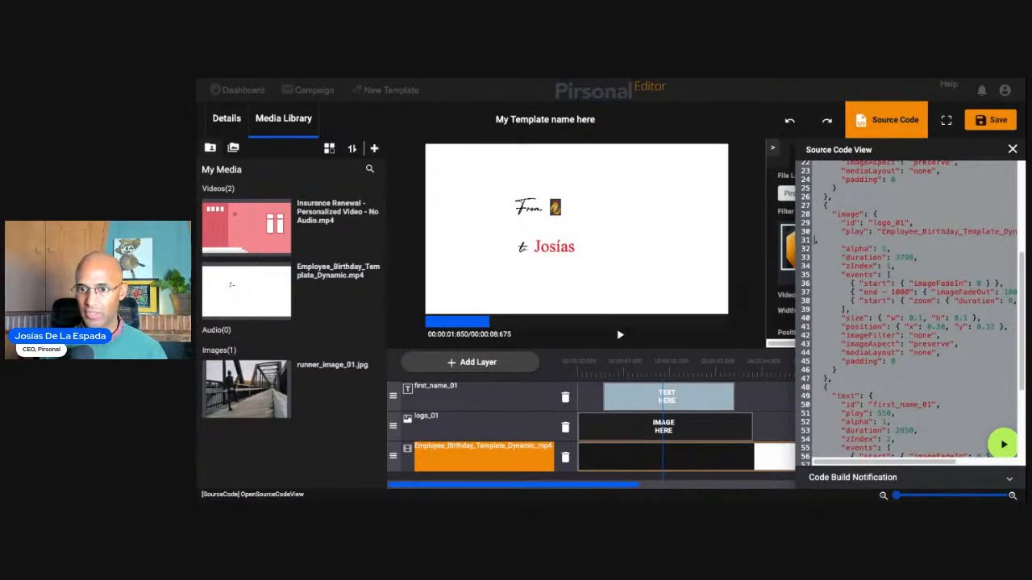
pyautogui.press('BackSpace')
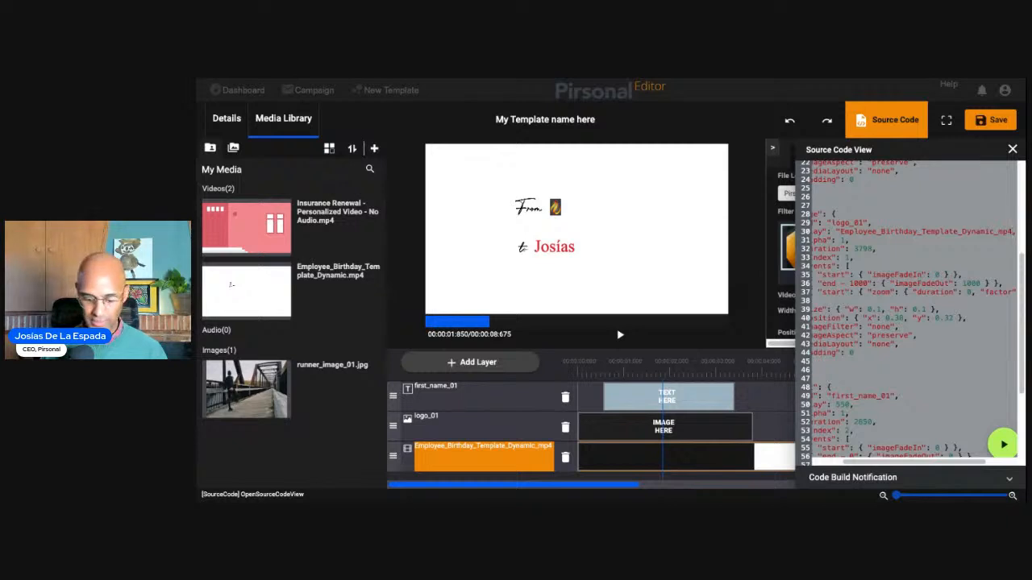
# - Complete the logo_01 play expression by appending .end-3000 to the video reference and closing the quotation mark
pyautogui.write('.end')
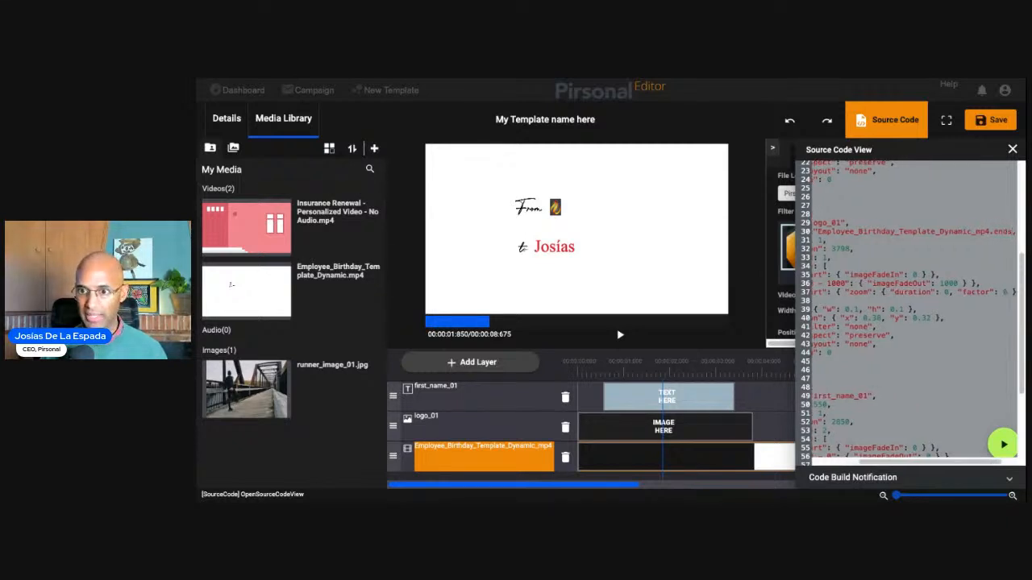
pyautogui.write('"')
pyautogui.press('Left')
pyautogui.write('-380')
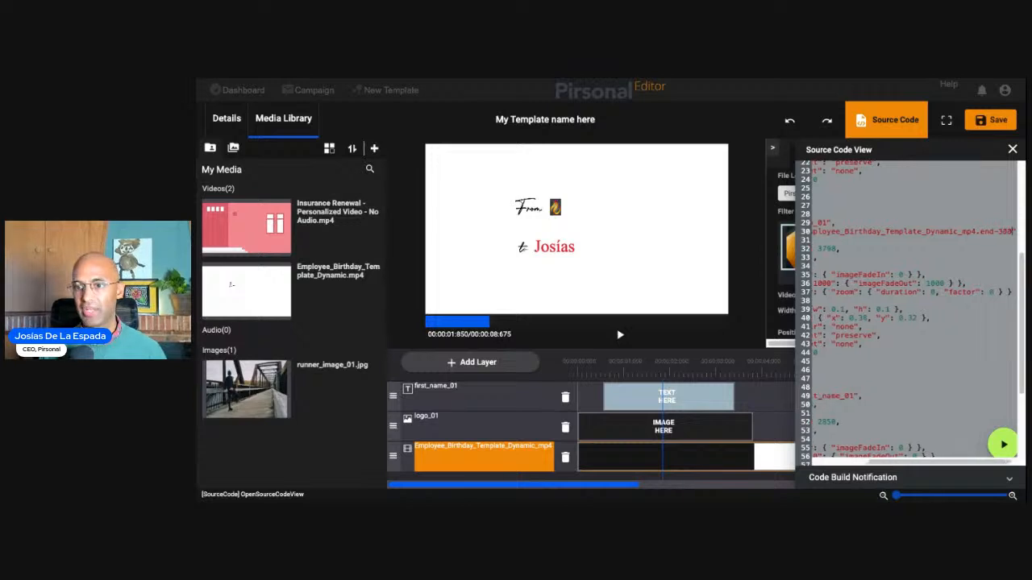
pyautogui.write('0')
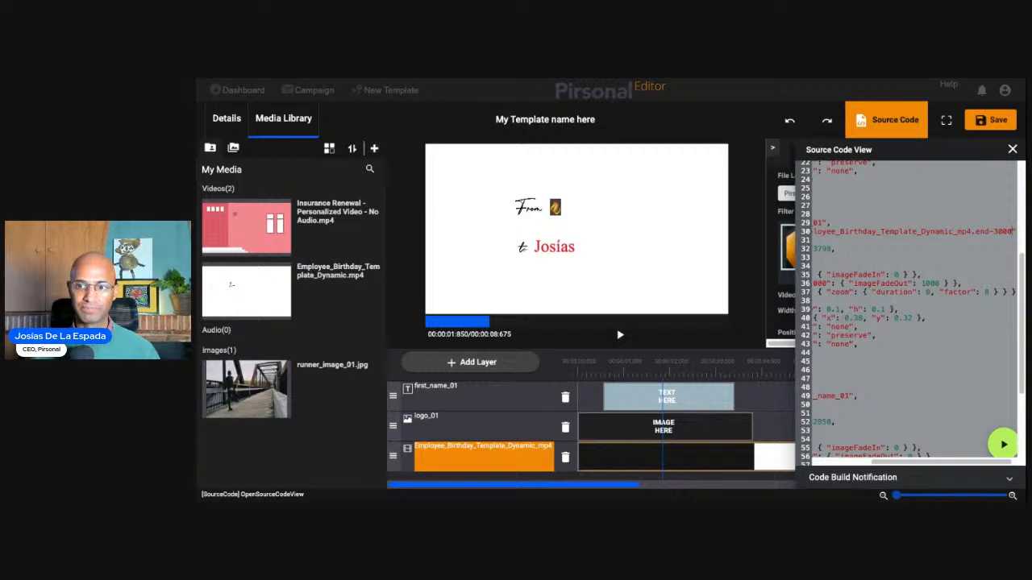
# - Review the edited logo_01 code and highlight the play and duration values of the first_name_01 text object
pyautogui.moveTo(886, 462); pyautogui.dragTo(853, 468)
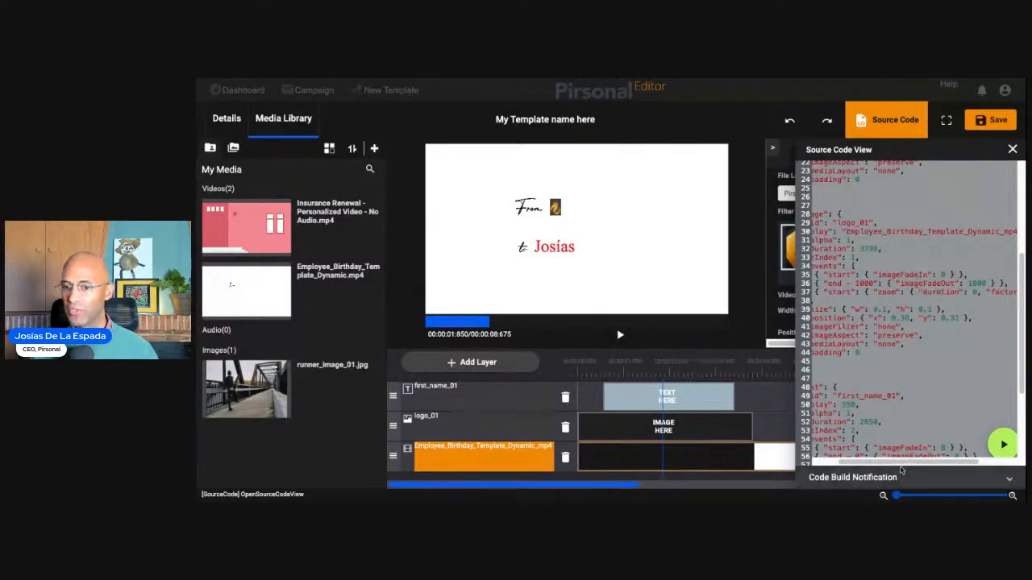
pyautogui.moveTo(880, 462); pyautogui.dragTo(860, 463)
pyautogui.scroll(-3, 911, 357)
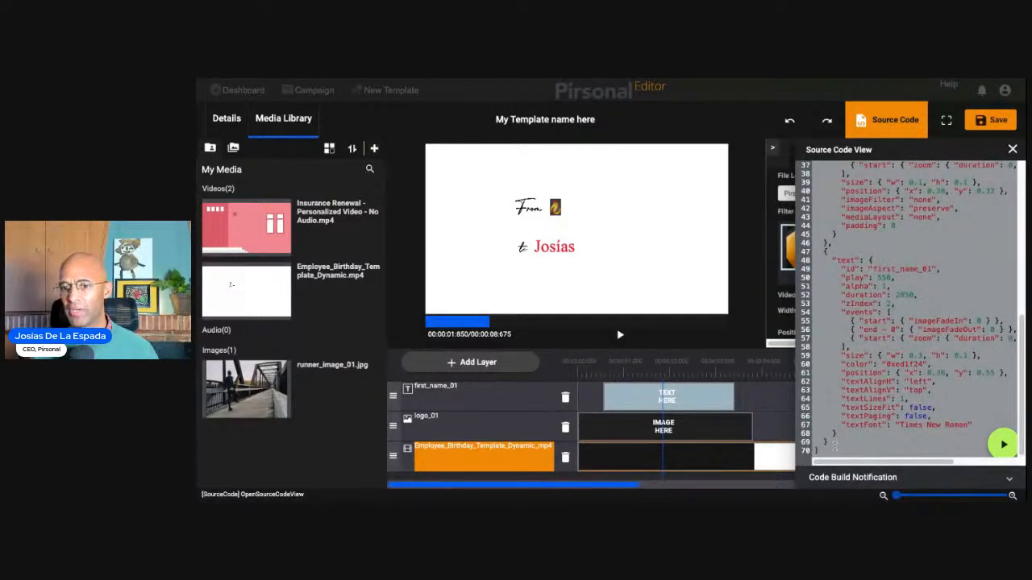
pyautogui.doubleClick(885, 277)
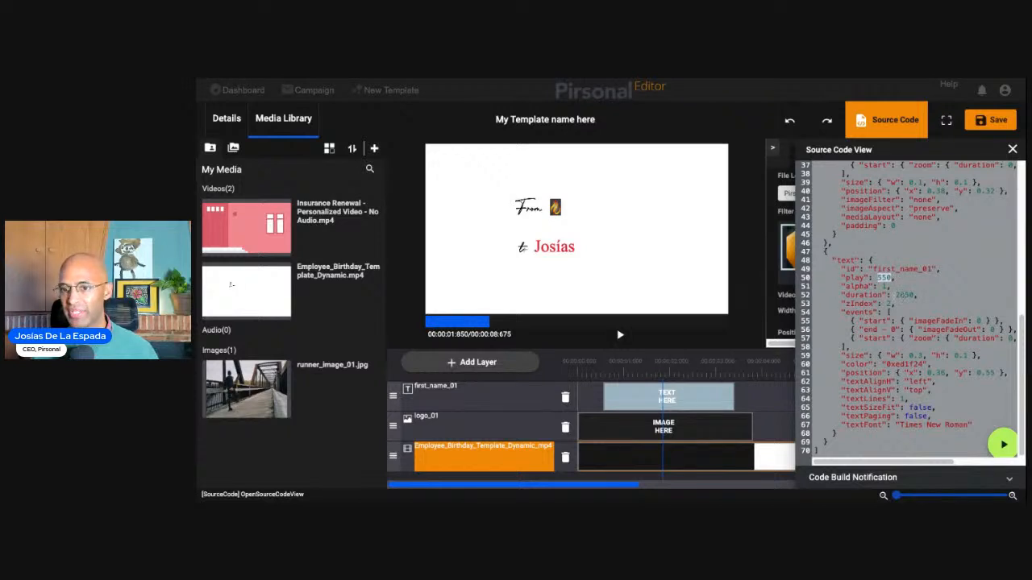
pyautogui.doubleClick(904, 295)
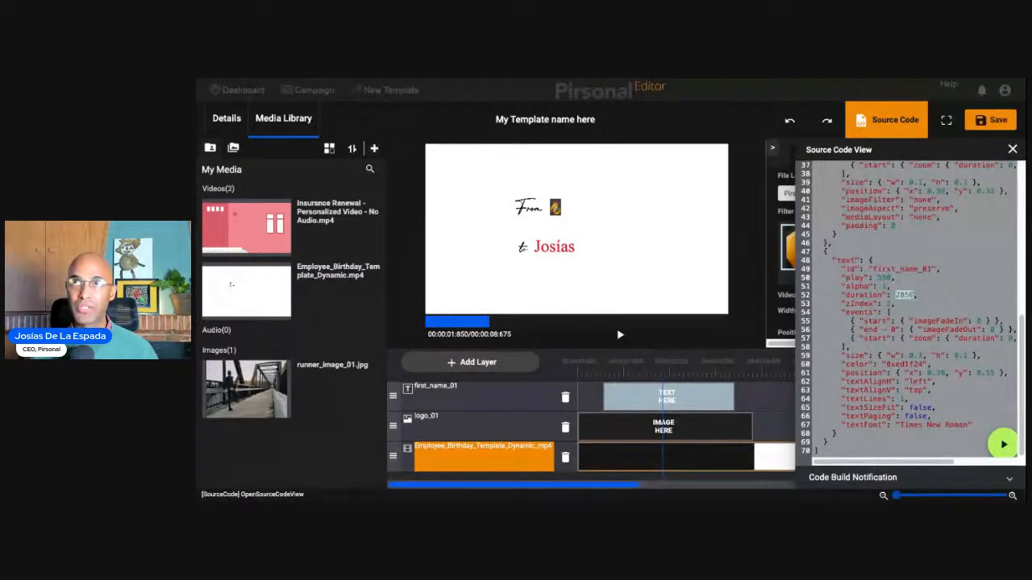
pyautogui.click(913, 295)
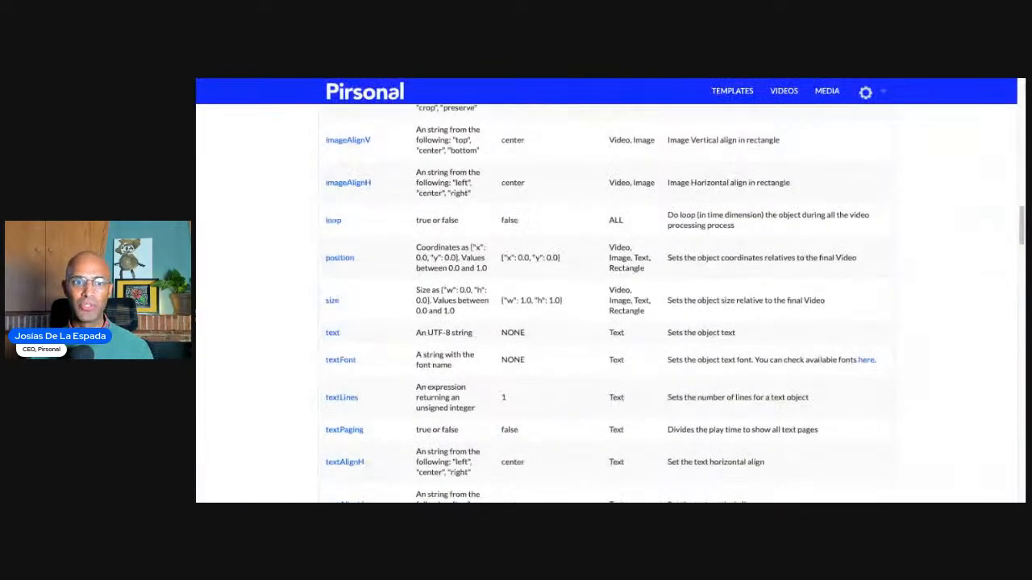
# - Switch to the Pirsonal template documentation and highlight the paragraph explaining Variables
pyautogui.scroll(10, 610, 306)
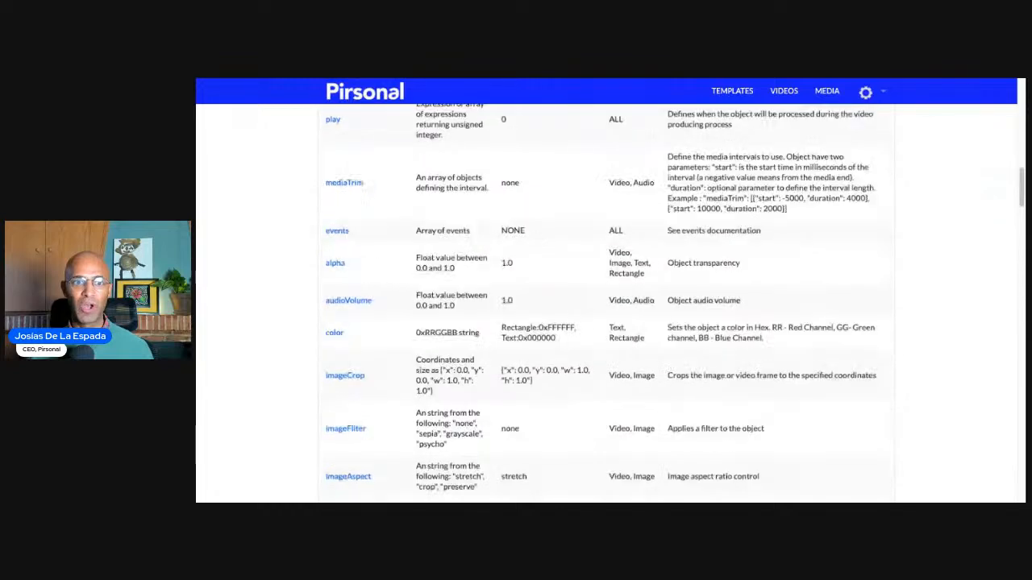
pyautogui.scroll(5, 632, 276)
pyautogui.moveTo(319, 254); pyautogui.dragTo(507, 283)
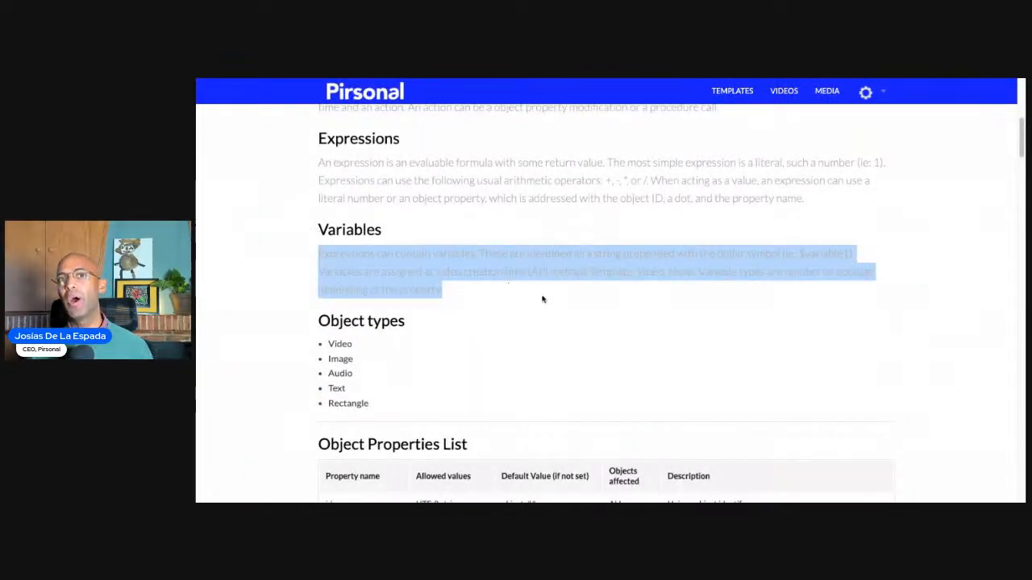
# - Switch to the Sempris pending benefits landing page and play its personalized World News video
pyautogui.click(552, 79)
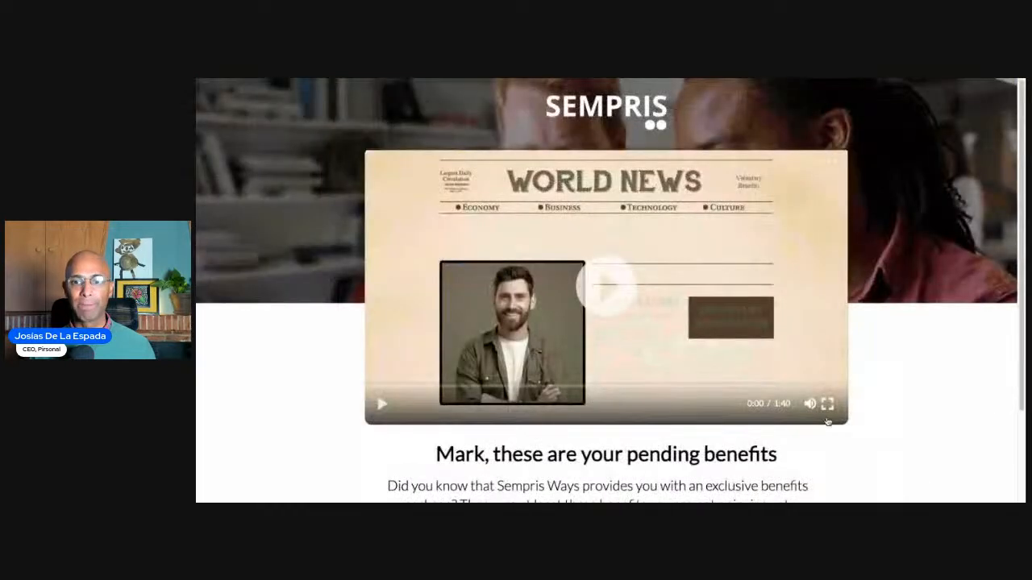
pyautogui.click(382, 405)
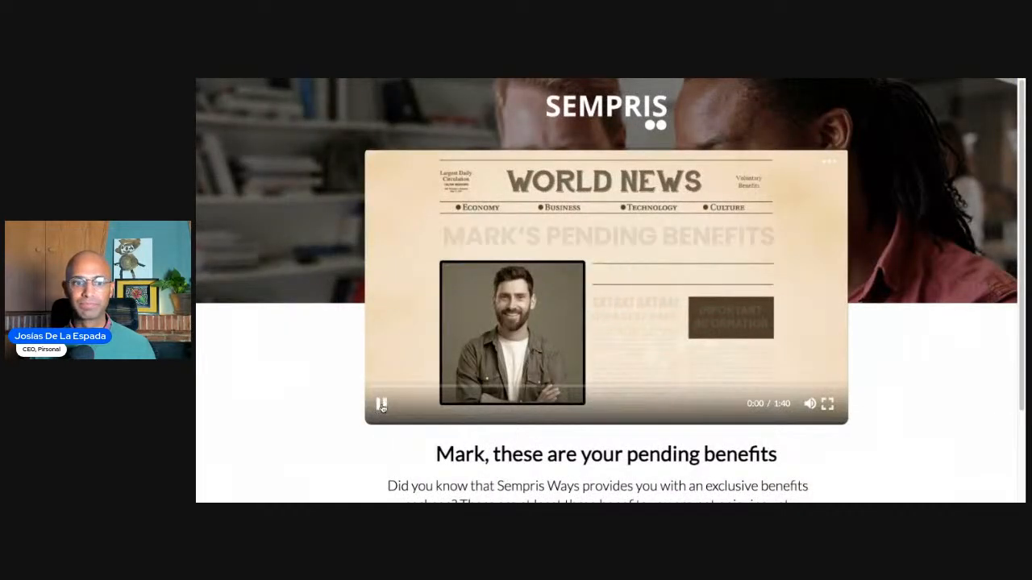